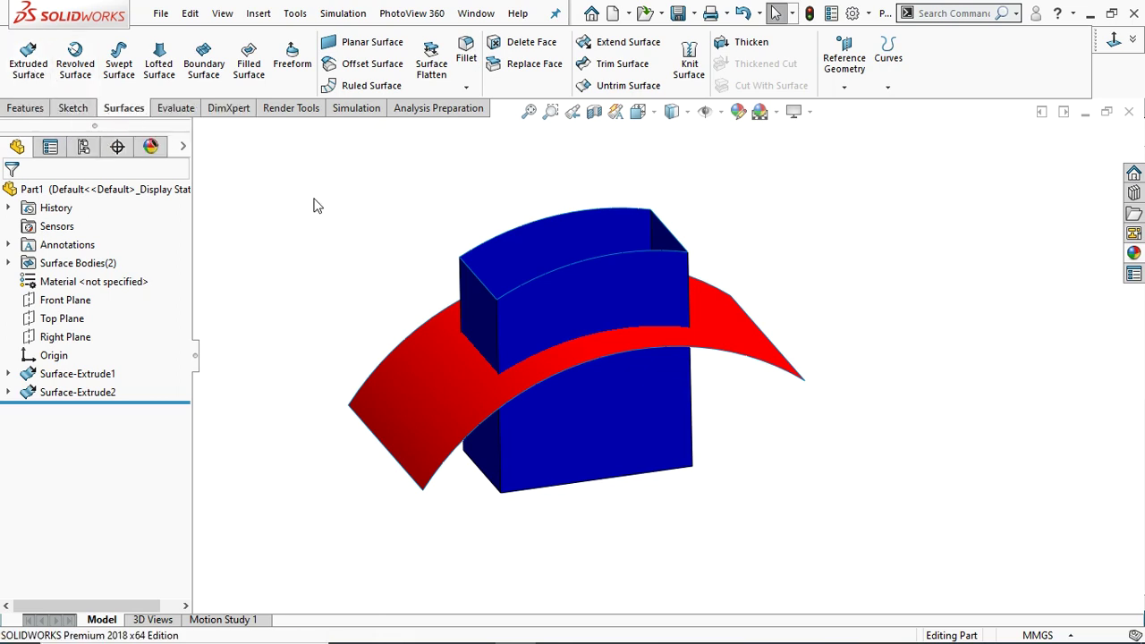
# Examine the intersecting red curved surface and blue box-shaped surface from above, below and the sides.
pyautogui.moveTo(690, 407); pyautogui.dragTo(714, 405, button='middle')
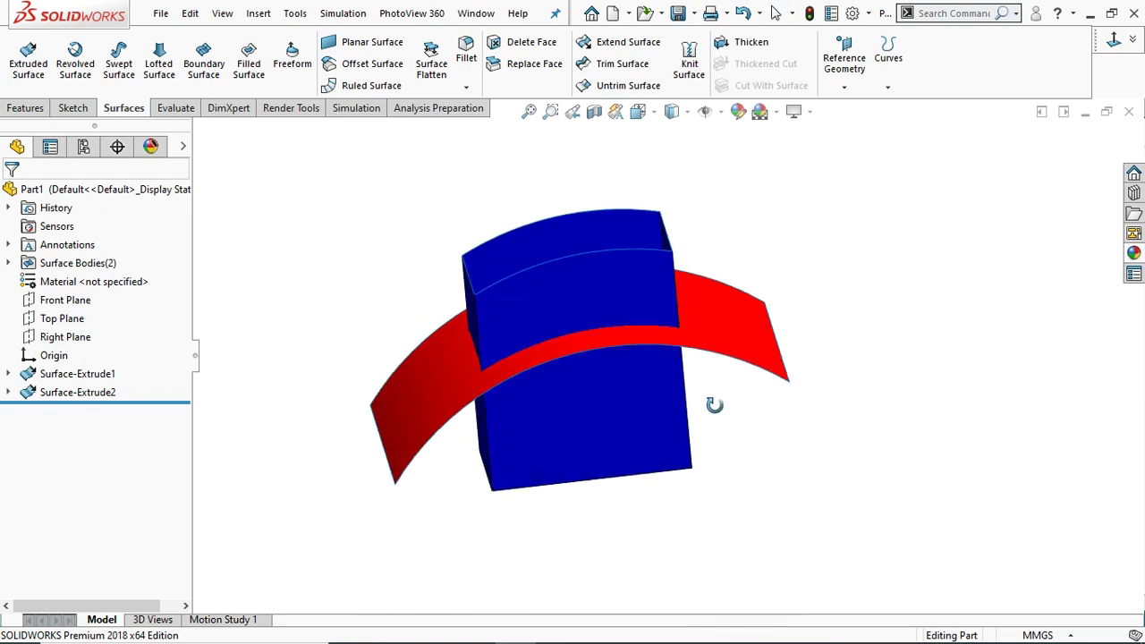
pyautogui.moveTo(779, 427); pyautogui.dragTo(760, 353, button='middle')
pyautogui.moveTo(575, 299); pyautogui.dragTo(733, 293, button='middle')
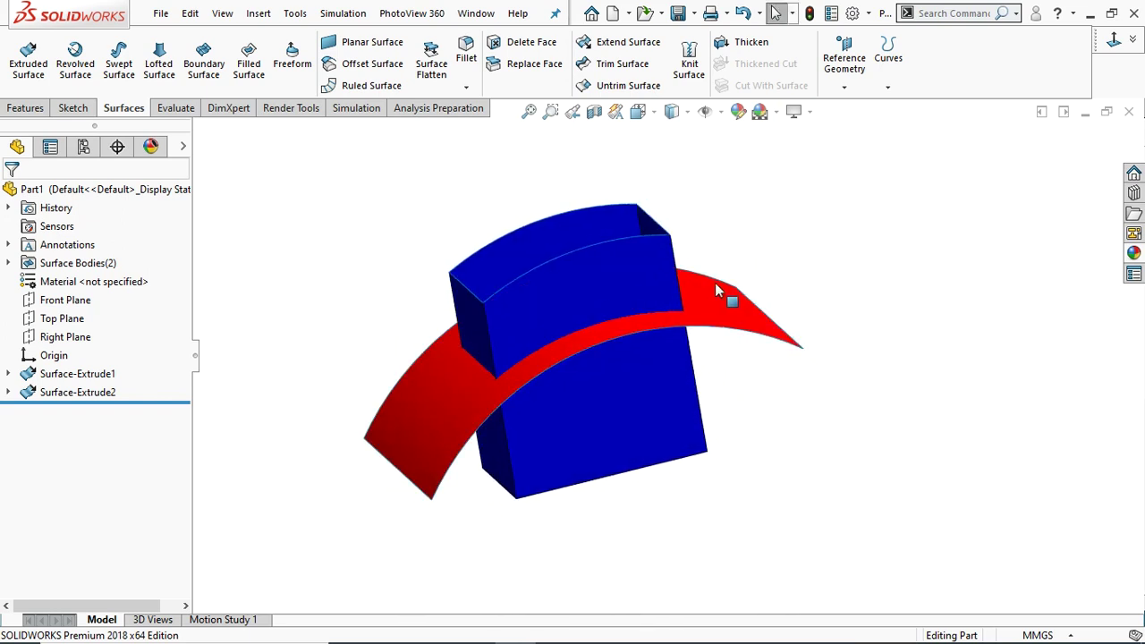
pyautogui.moveTo(817, 281); pyautogui.dragTo(780, 274, button='middle')
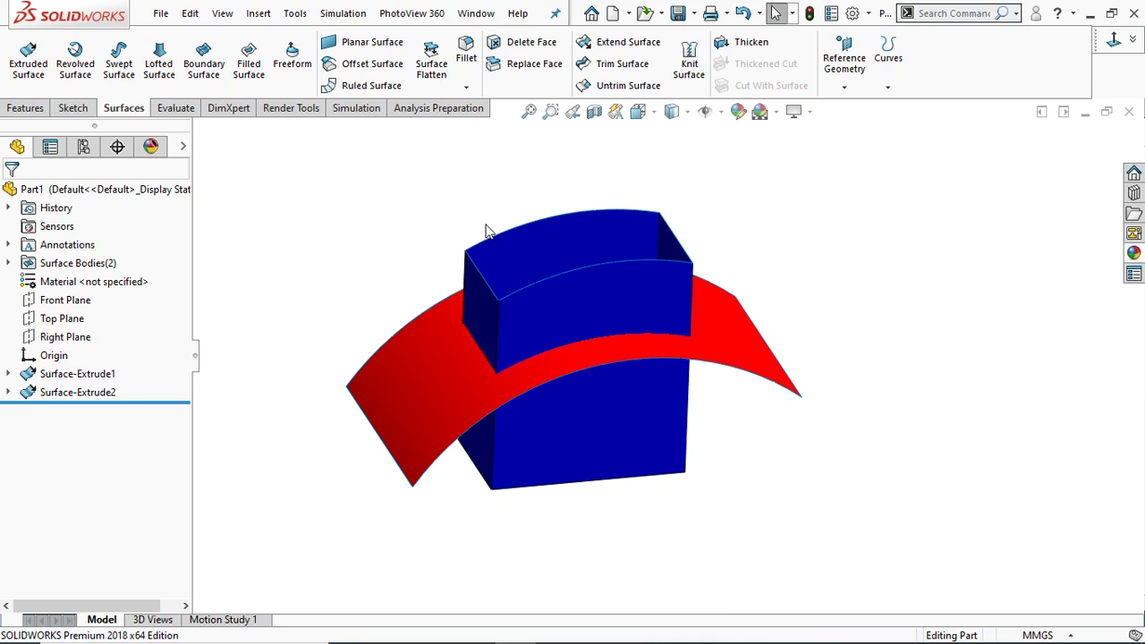
pyautogui.moveTo(829, 308); pyautogui.dragTo(846, 256, button='middle')
pyautogui.moveTo(693, 271); pyautogui.dragTo(802, 225, button='middle')
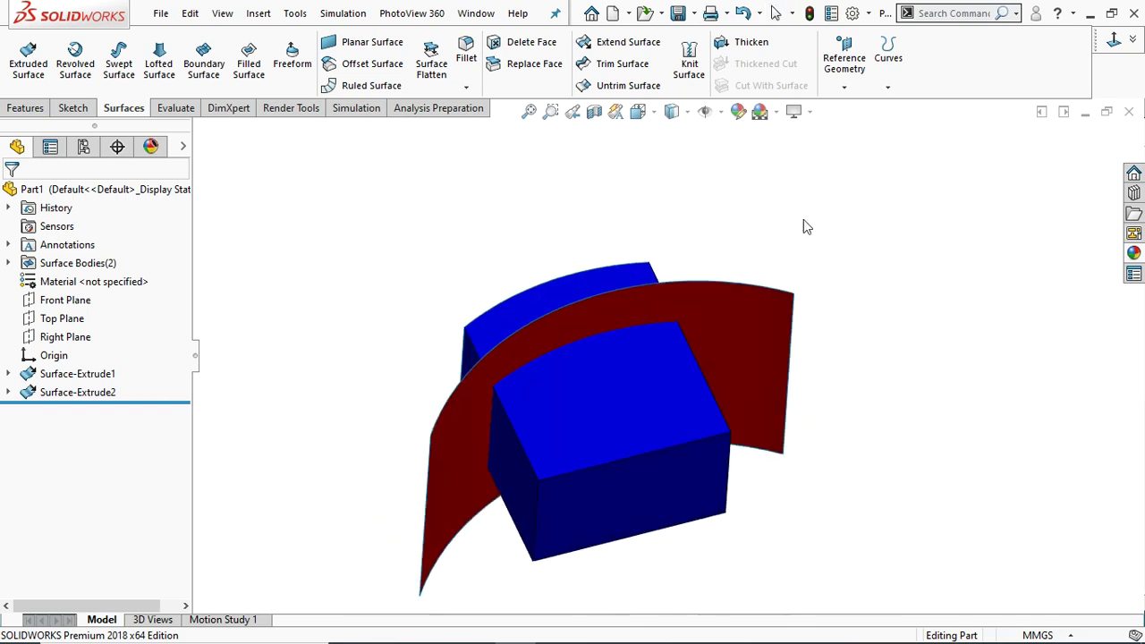
pyautogui.moveTo(823, 485); pyautogui.dragTo(675, 490, button='middle')
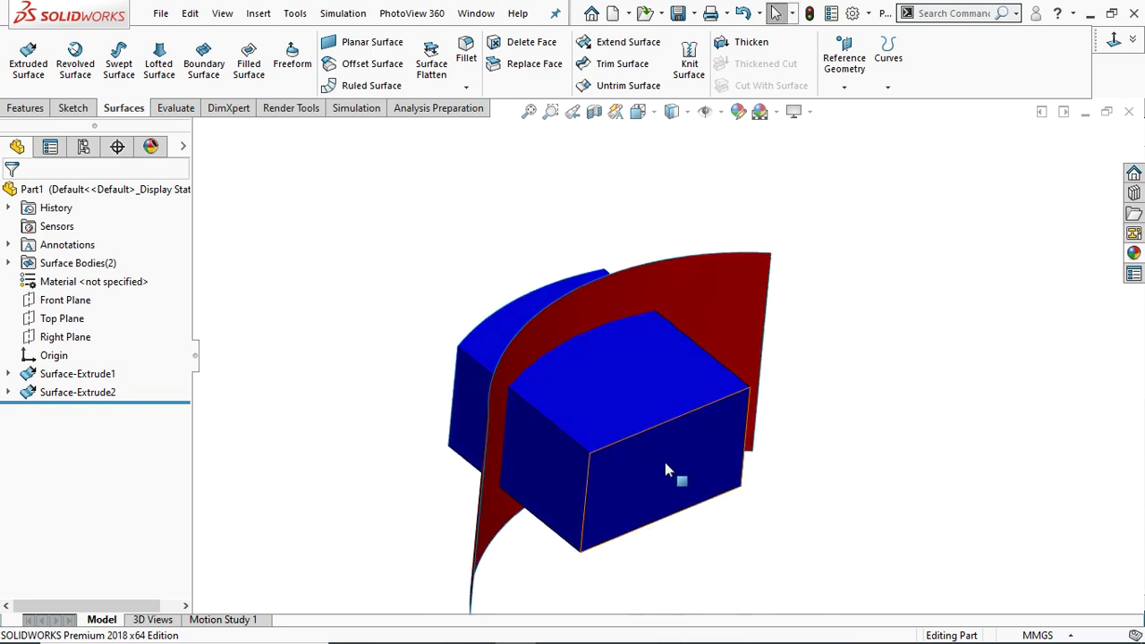
pyautogui.moveTo(863, 396); pyautogui.dragTo(573, 302, button='middle')
pyautogui.moveTo(936, 415); pyautogui.dragTo(680, 453, button='middle')
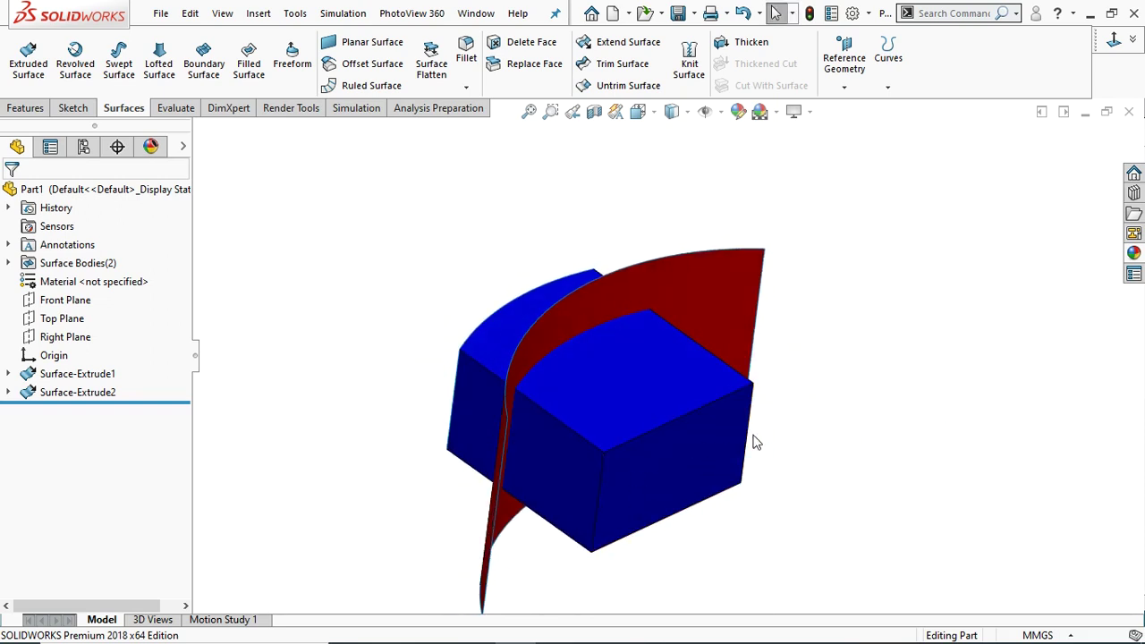
pyautogui.moveTo(812, 429); pyautogui.dragTo(672, 508, button='middle')
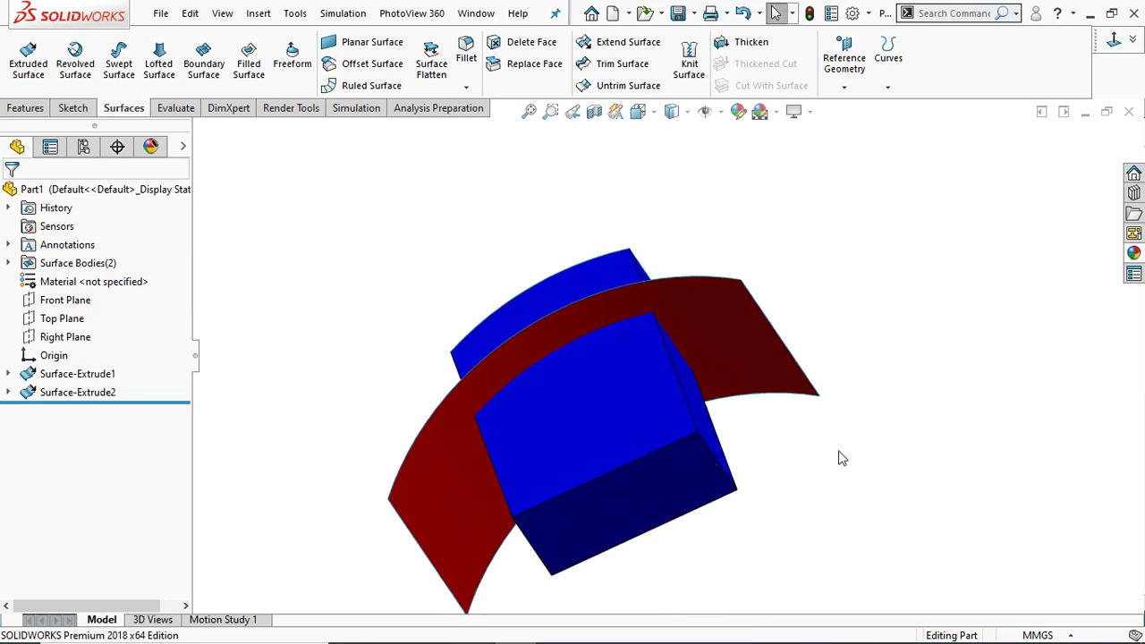
pyautogui.moveTo(807, 439); pyautogui.dragTo(742, 424, button='middle')
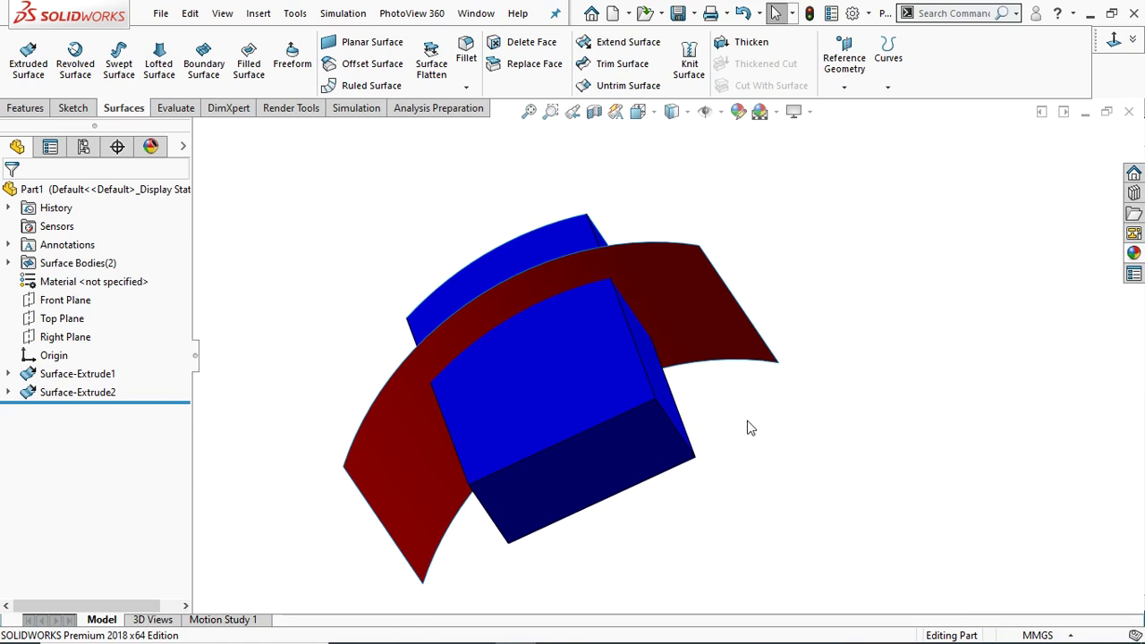
pyautogui.moveTo(740, 408); pyautogui.dragTo(674, 381, button='middle')
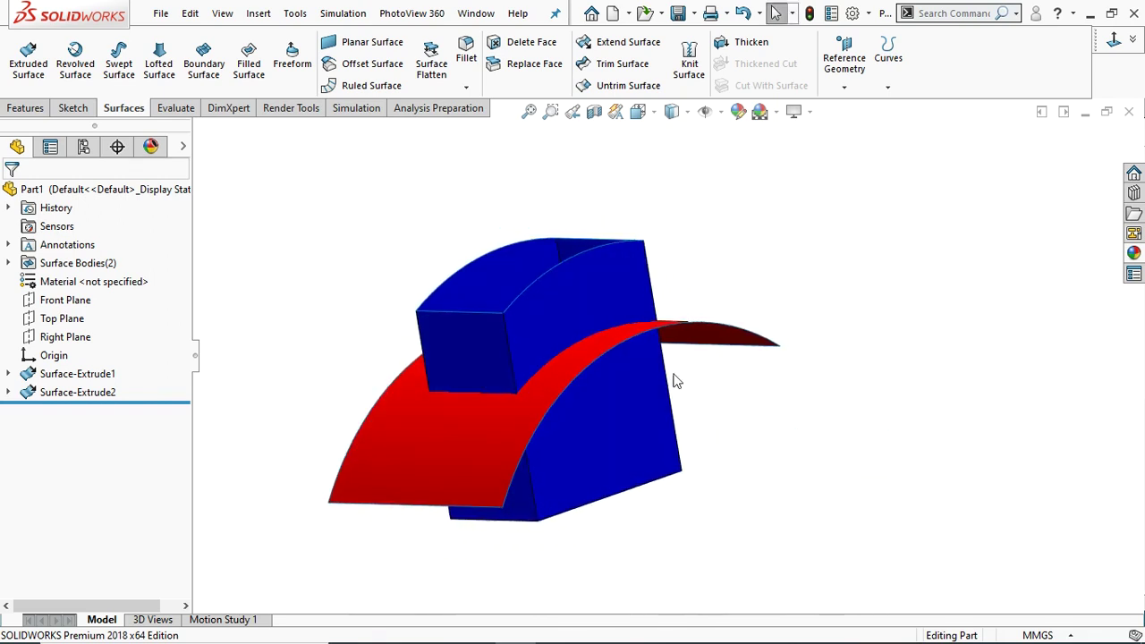
# Create a new part document and switch its scene to a plain white background.
pyautogui.click(162, 15)
pyautogui.click(175, 41)
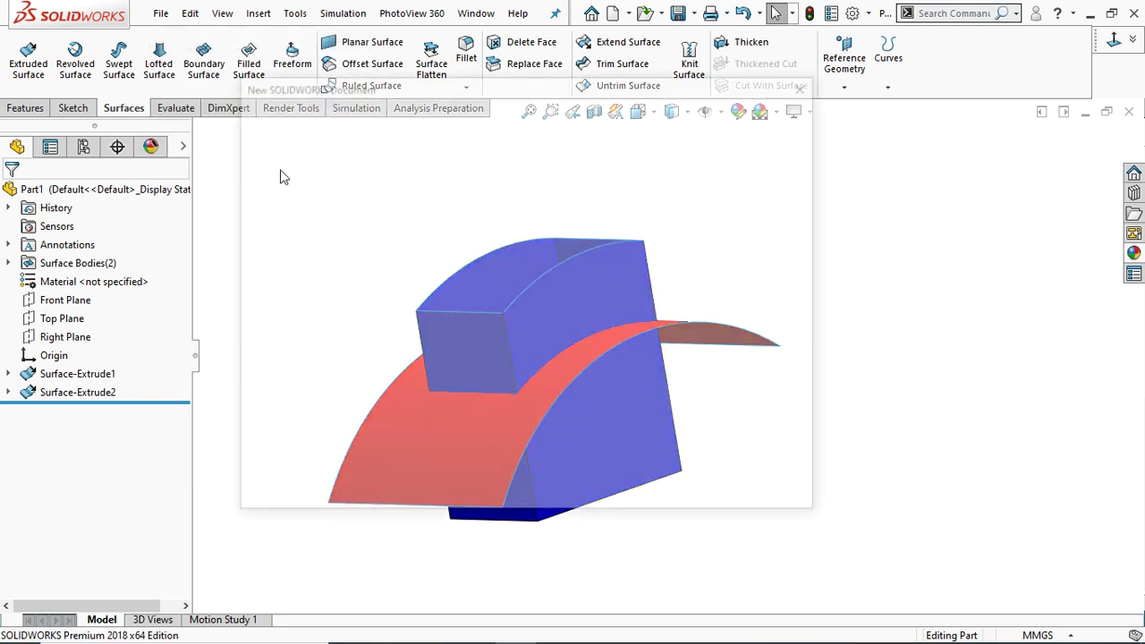
pyautogui.click(588, 481)
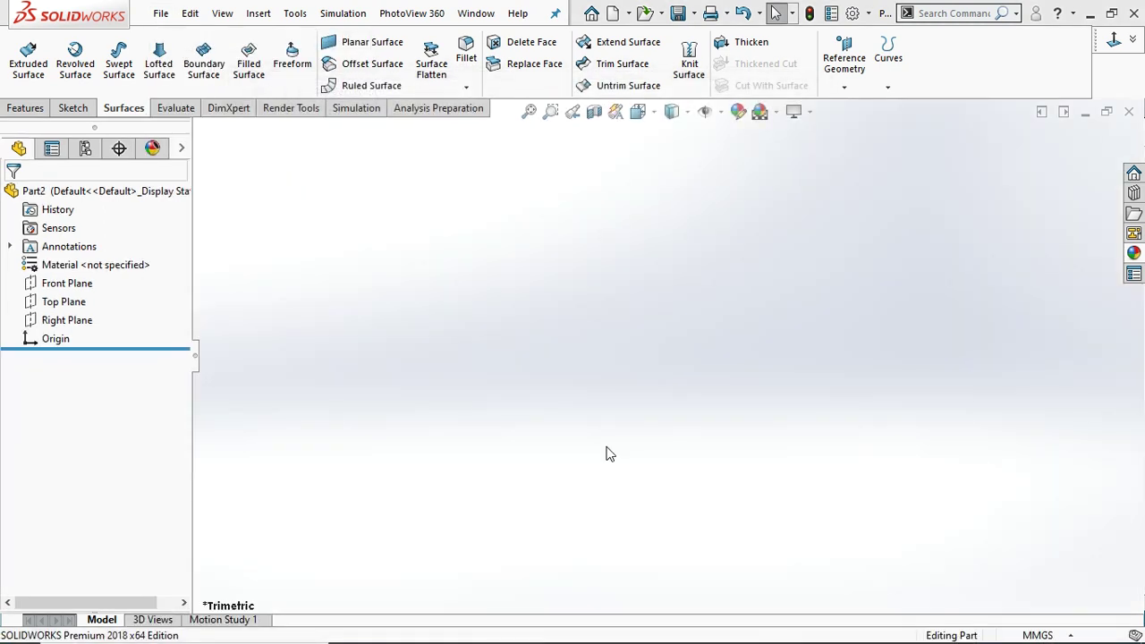
pyautogui.click(776, 112)
pyautogui.click(782, 155)
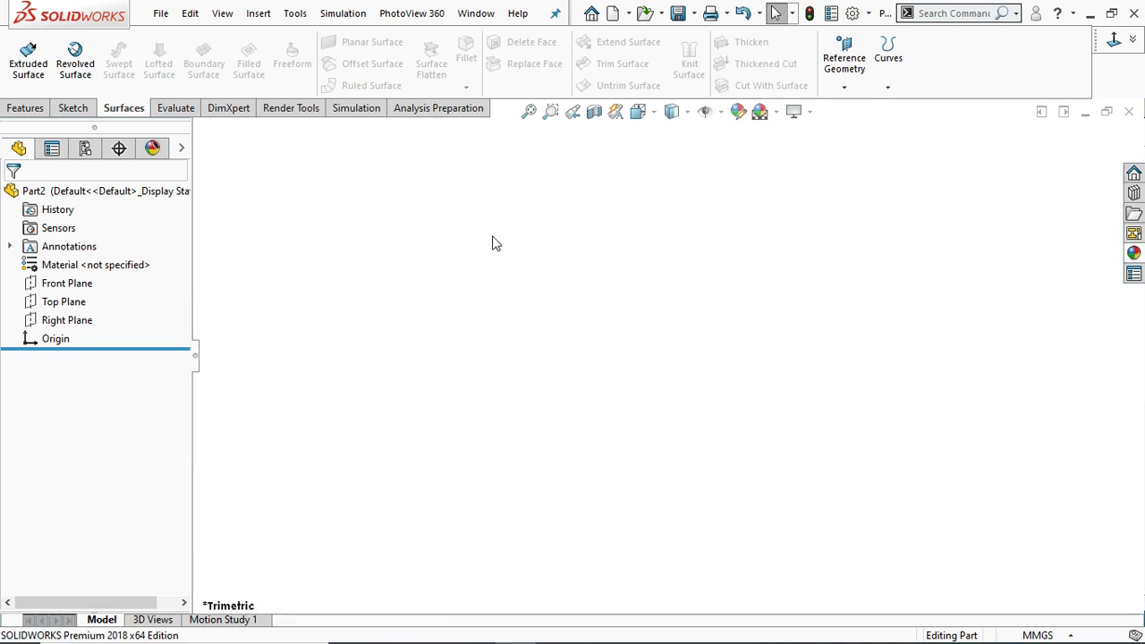
# Sketch a three-point arc on the Front Plane, starting at the origin and bulging upward, with a radius of about 83 mm.
pyautogui.click(65, 283)
pyautogui.click(65, 260)
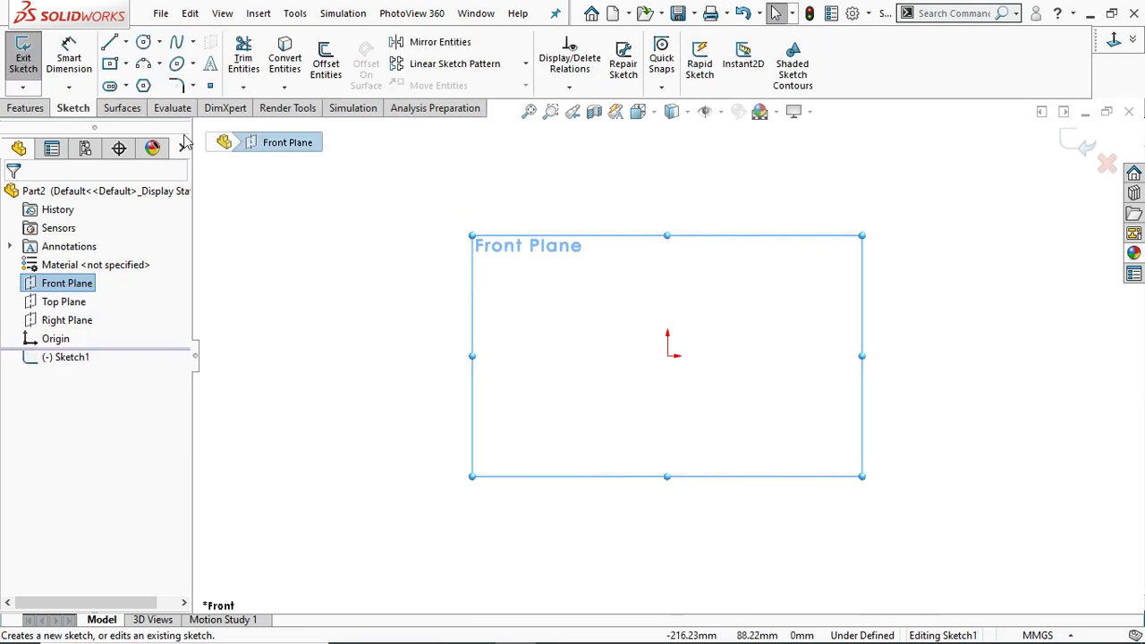
pyautogui.click(143, 64)
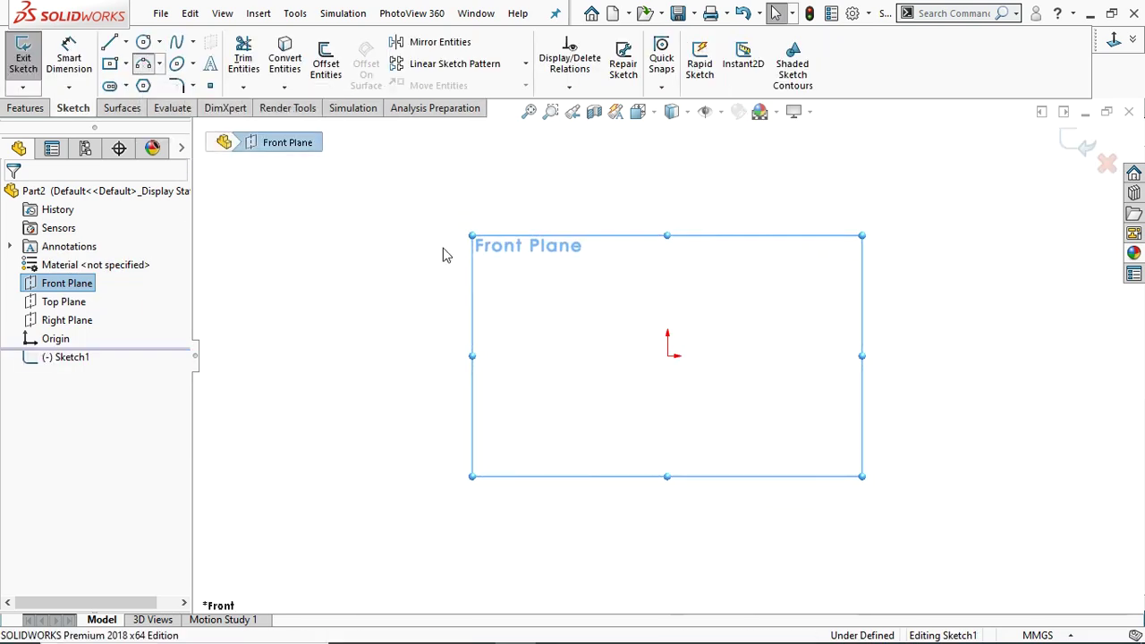
pyautogui.click(668, 355)
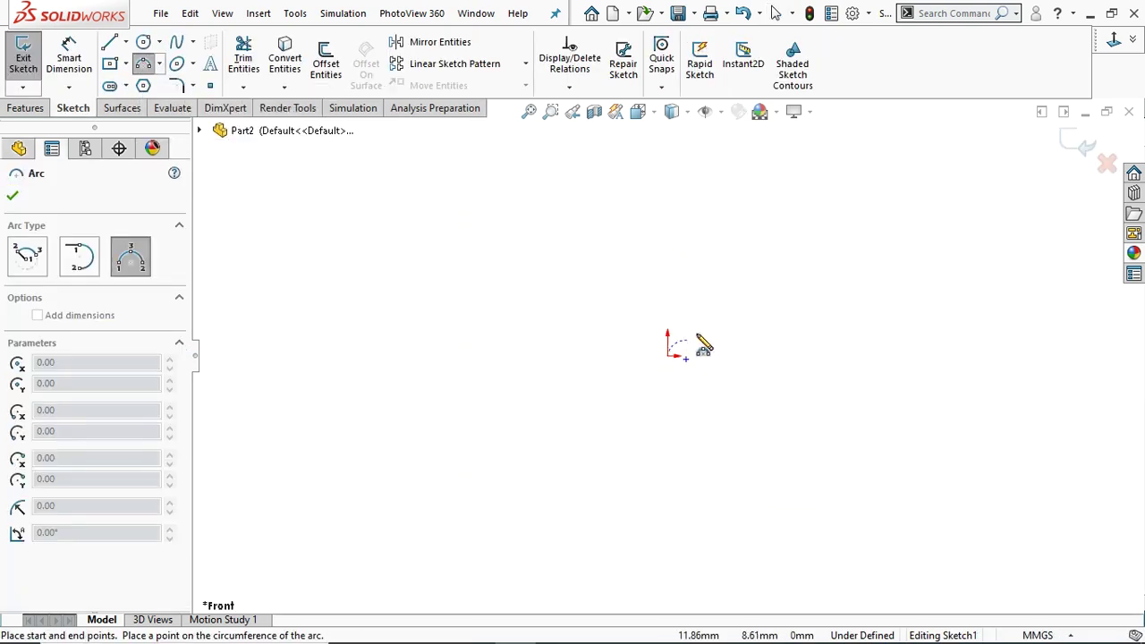
pyautogui.click(872, 305)
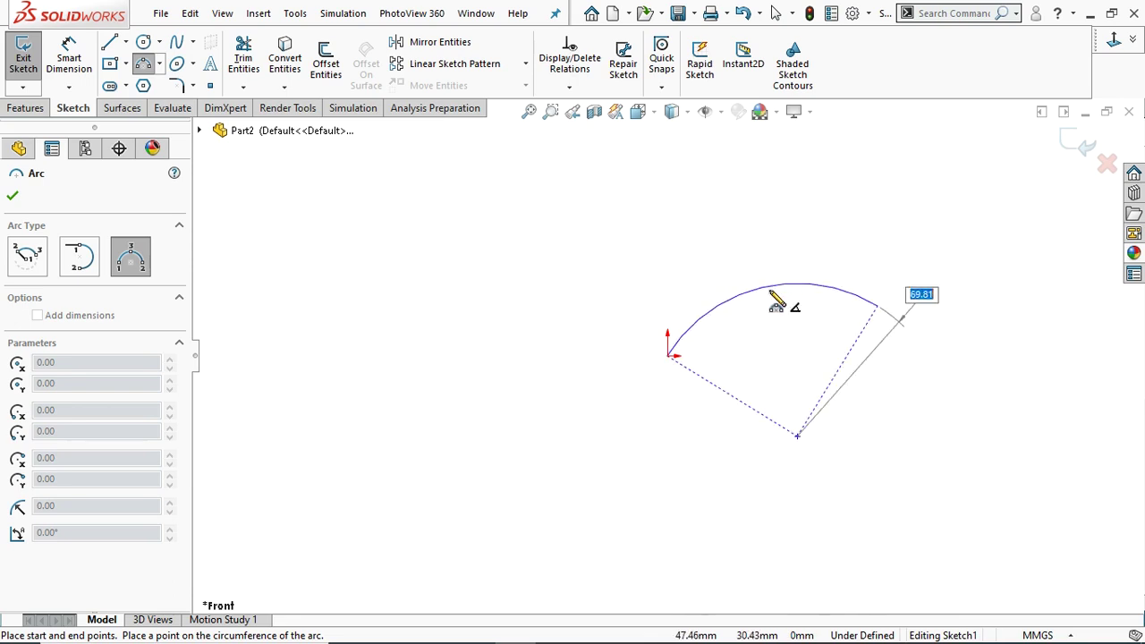
pyautogui.click(768, 308)
pyautogui.rightClick(768, 309)
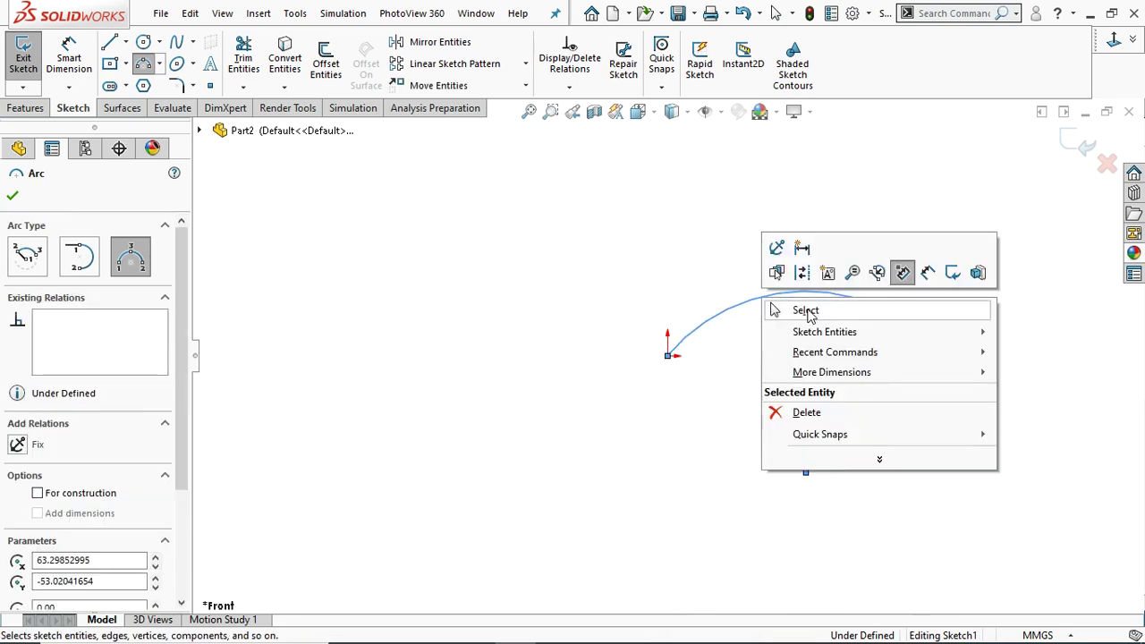
pyautogui.click(879, 311)
# Dimension the arc's radius at 70 mm.
pyautogui.click(69, 58)
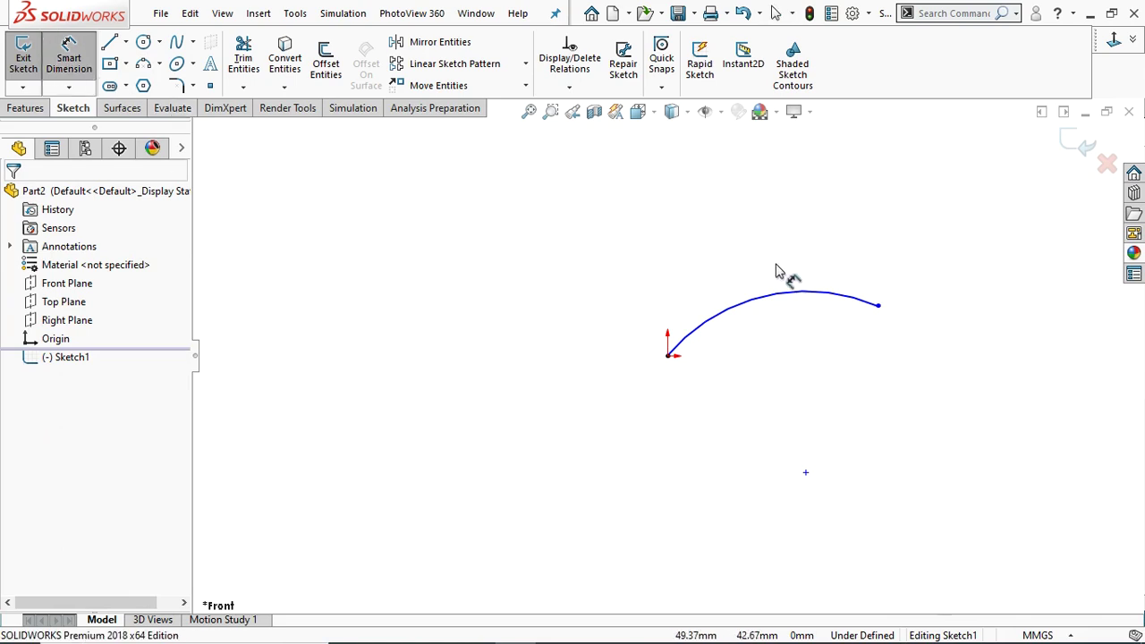
pyautogui.click(767, 300)
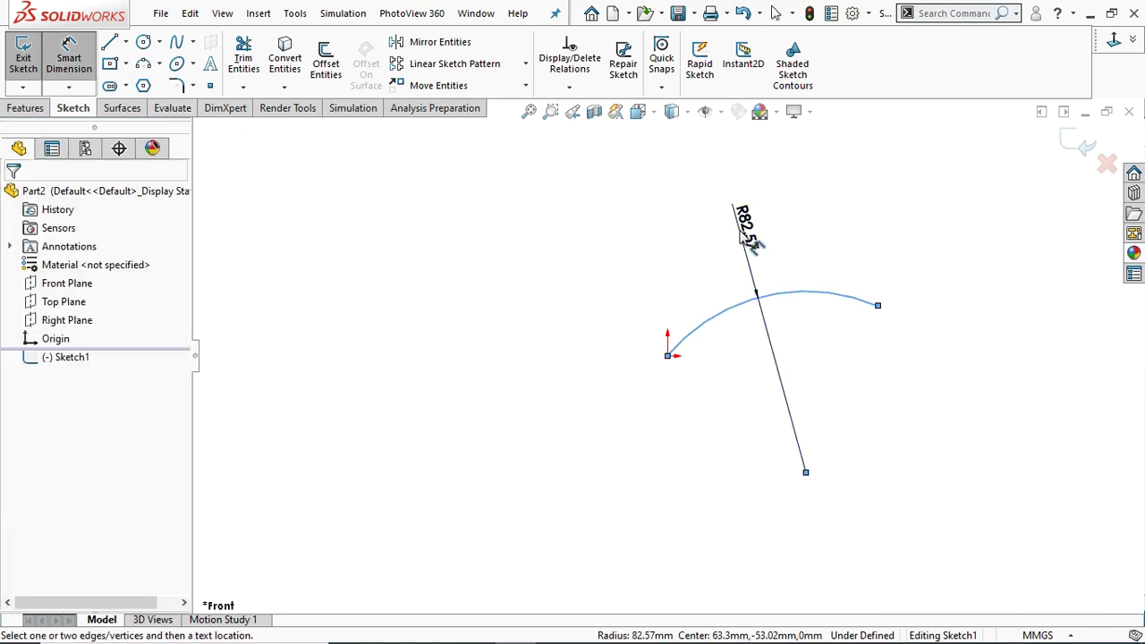
pyautogui.click(742, 228)
pyautogui.write('70')
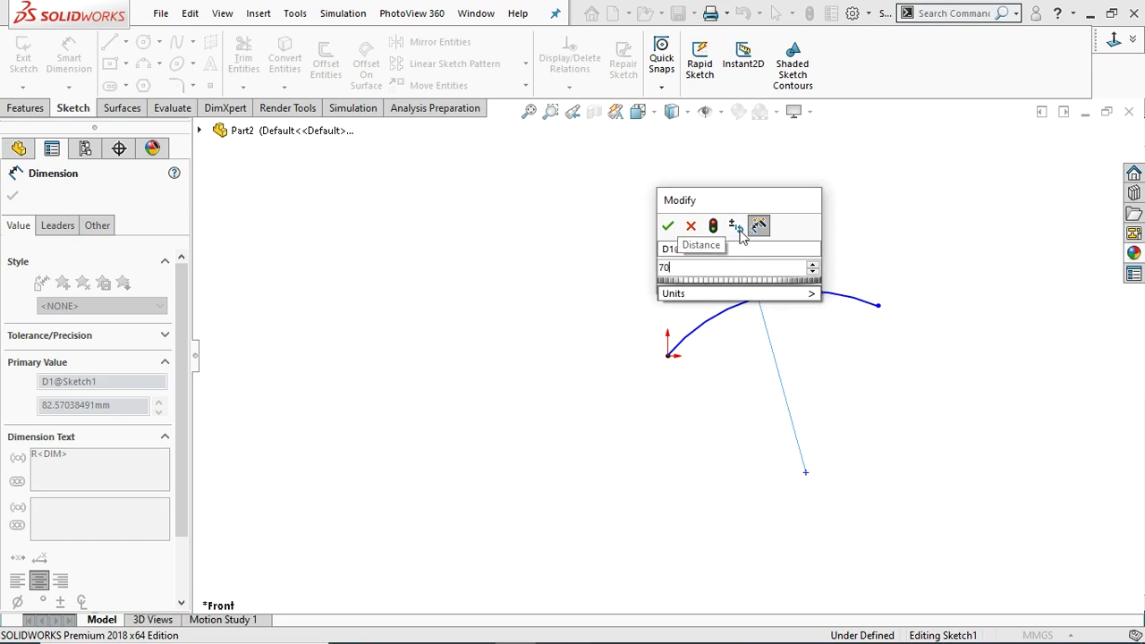
pyautogui.press('Return')
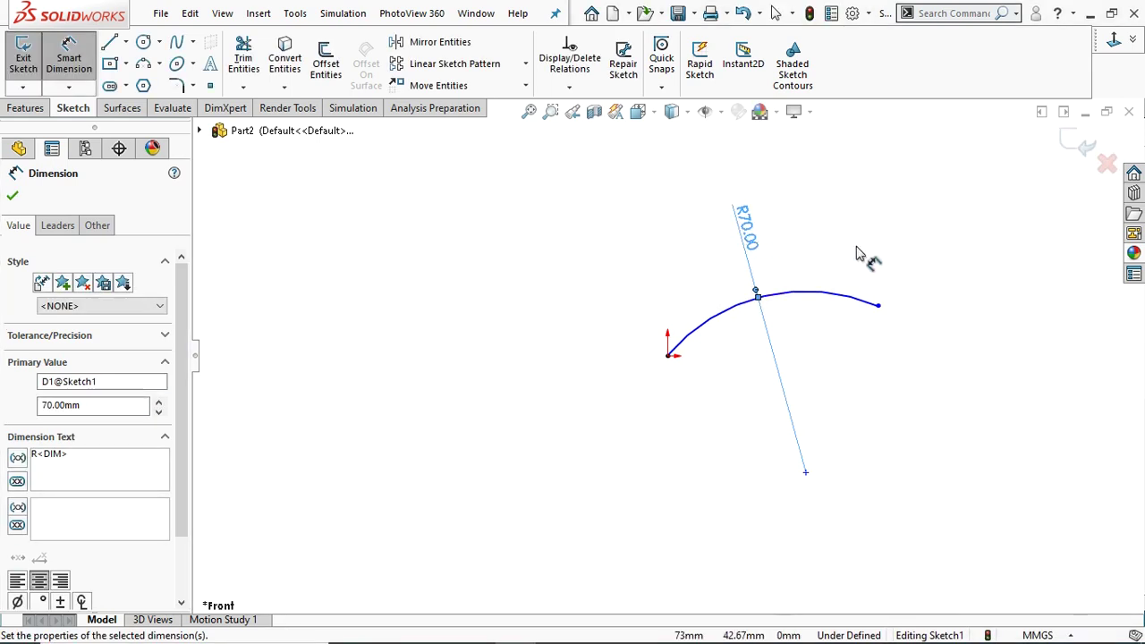
# Dimension the vertical distance between the arc's free end point and the origin at 15 mm.
pyautogui.click(879, 307)
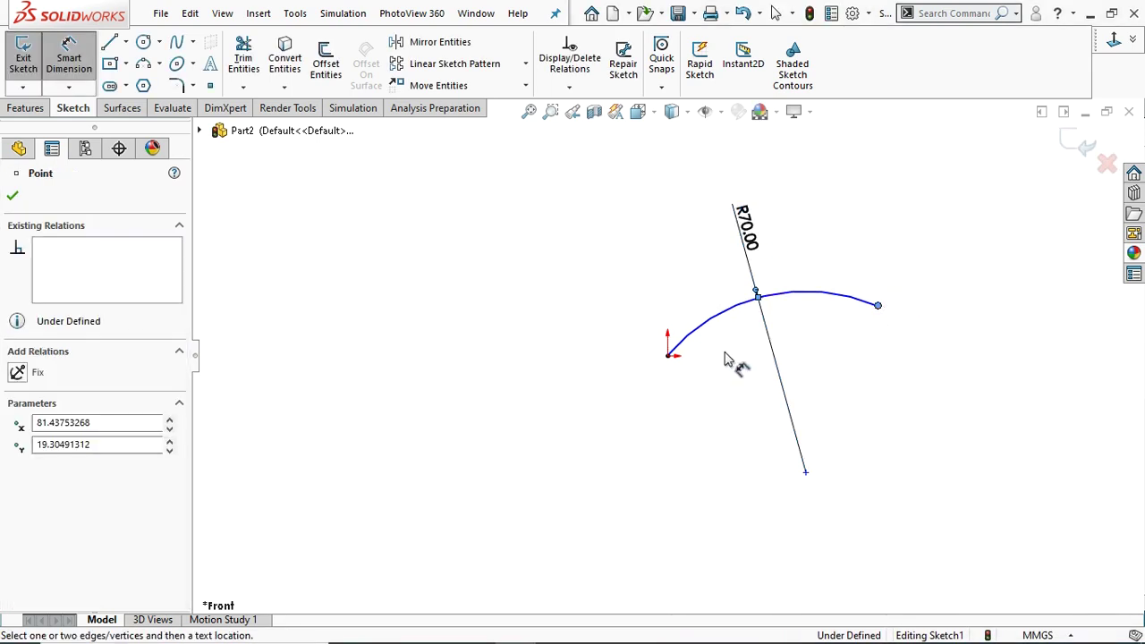
pyautogui.click(668, 355)
pyautogui.click(908, 348)
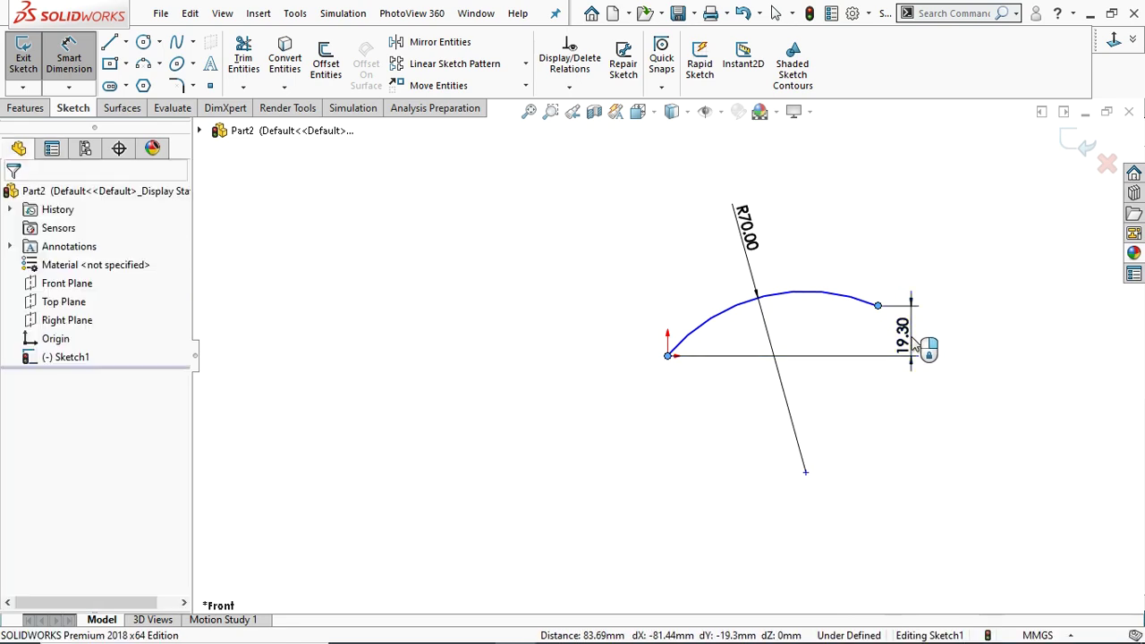
pyautogui.write('15')
pyautogui.press('Return')
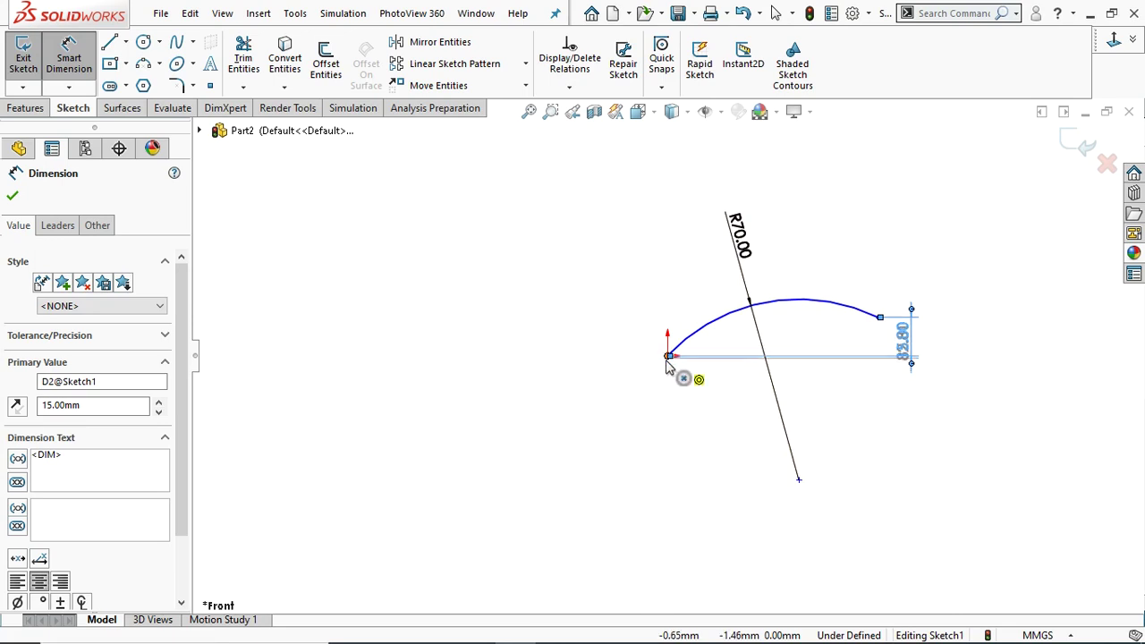
pyautogui.press('Escape')
pyautogui.click(879, 356)
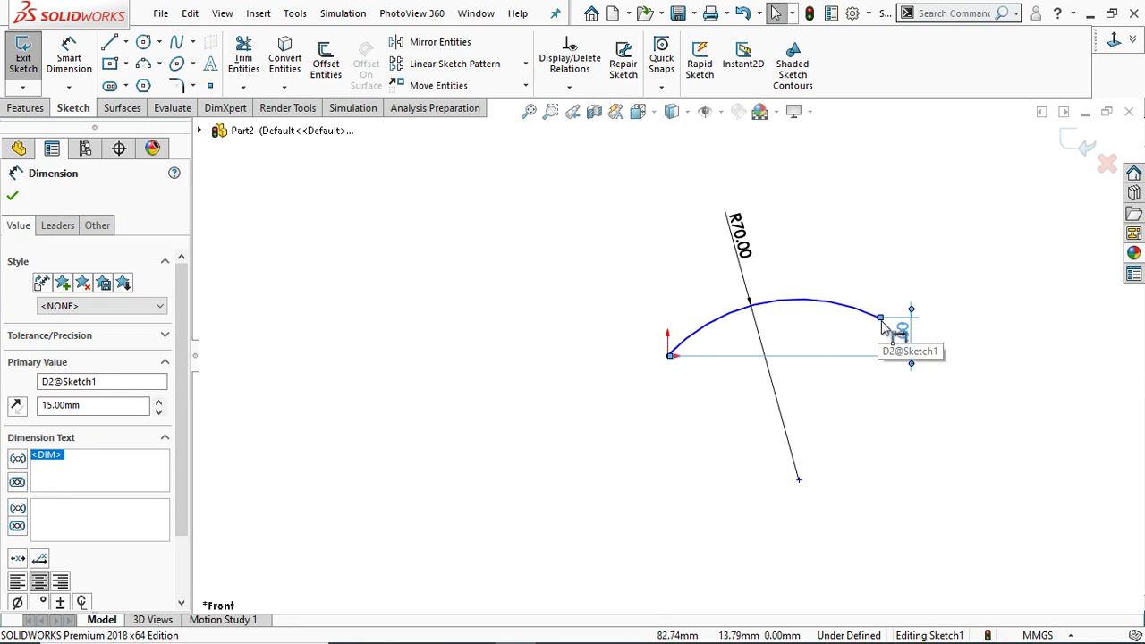
pyautogui.click(866, 416)
# Dimension the horizontal distance between the arc's two end points at 100 mm.
pyautogui.click(69, 58)
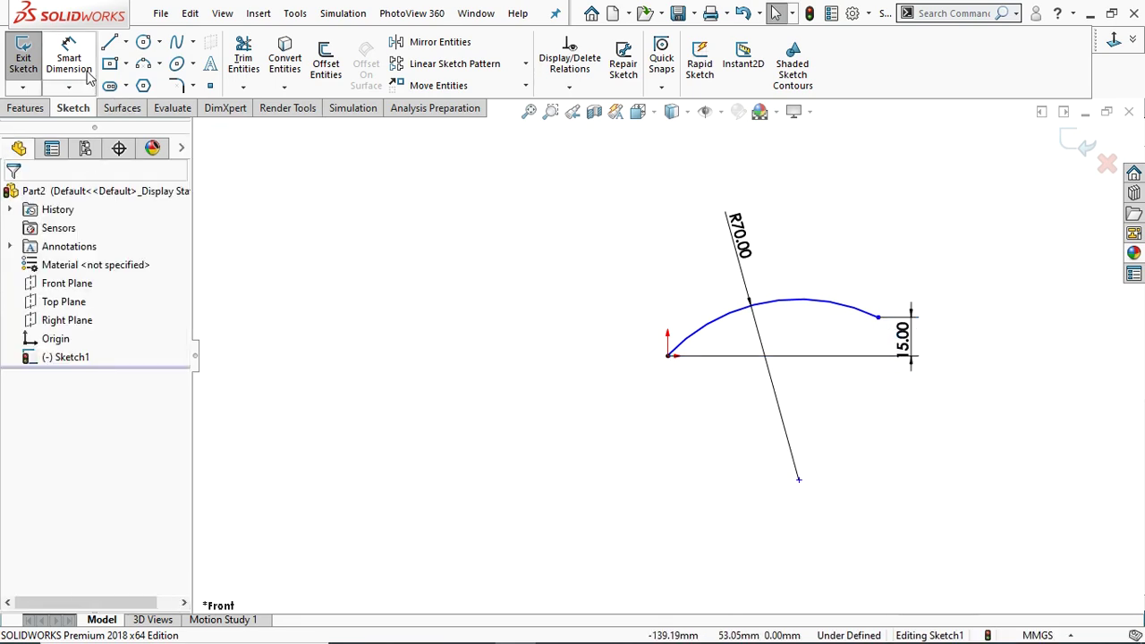
pyautogui.click(877, 317)
pyautogui.click(667, 355)
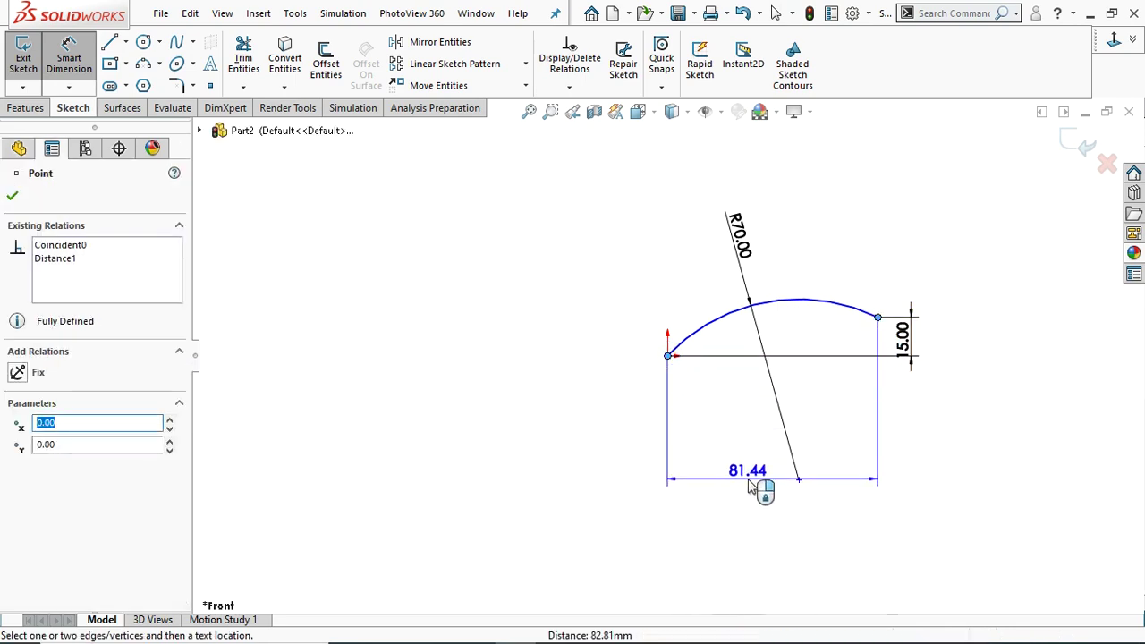
pyautogui.click(749, 486)
pyautogui.write('100')
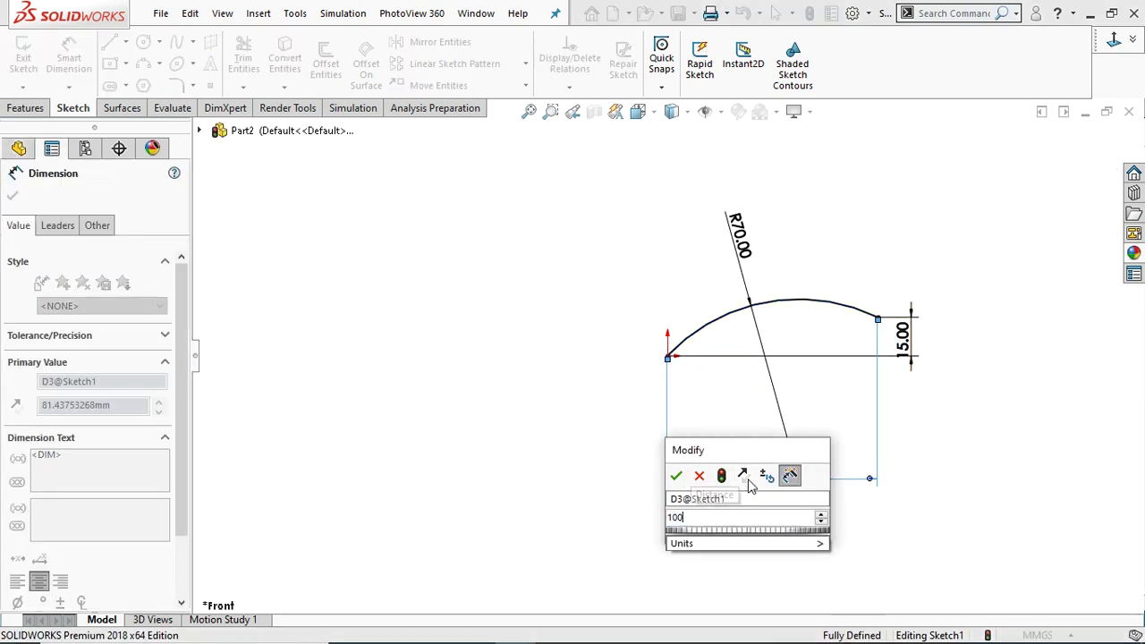
pyautogui.press('Return')
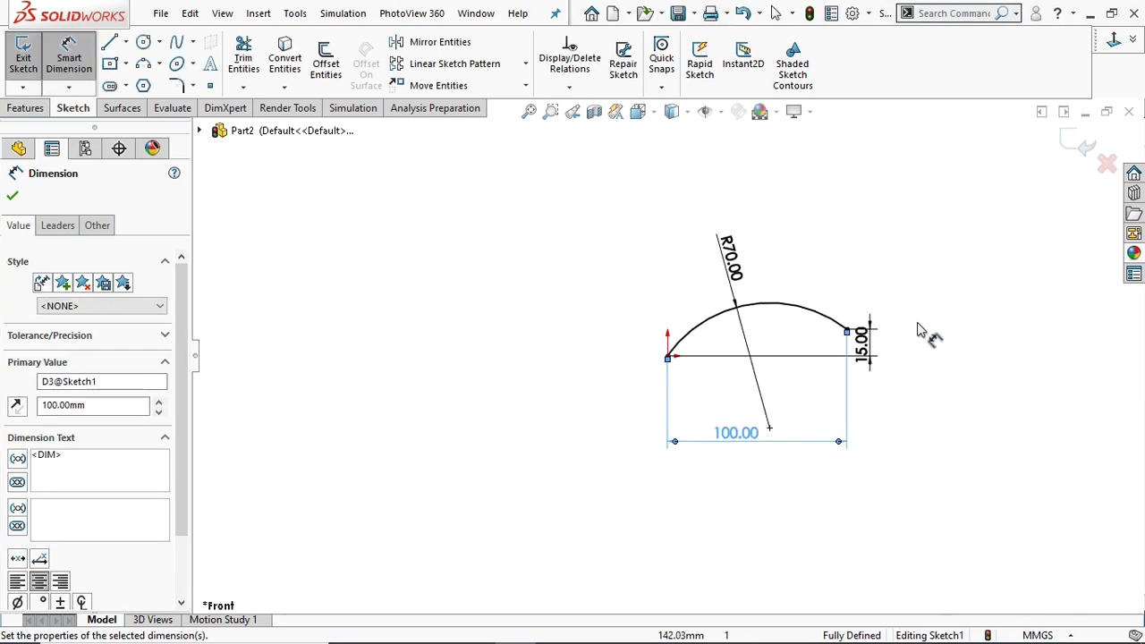
pyautogui.scroll(-2, 930, 327)
pyautogui.click(12, 196)
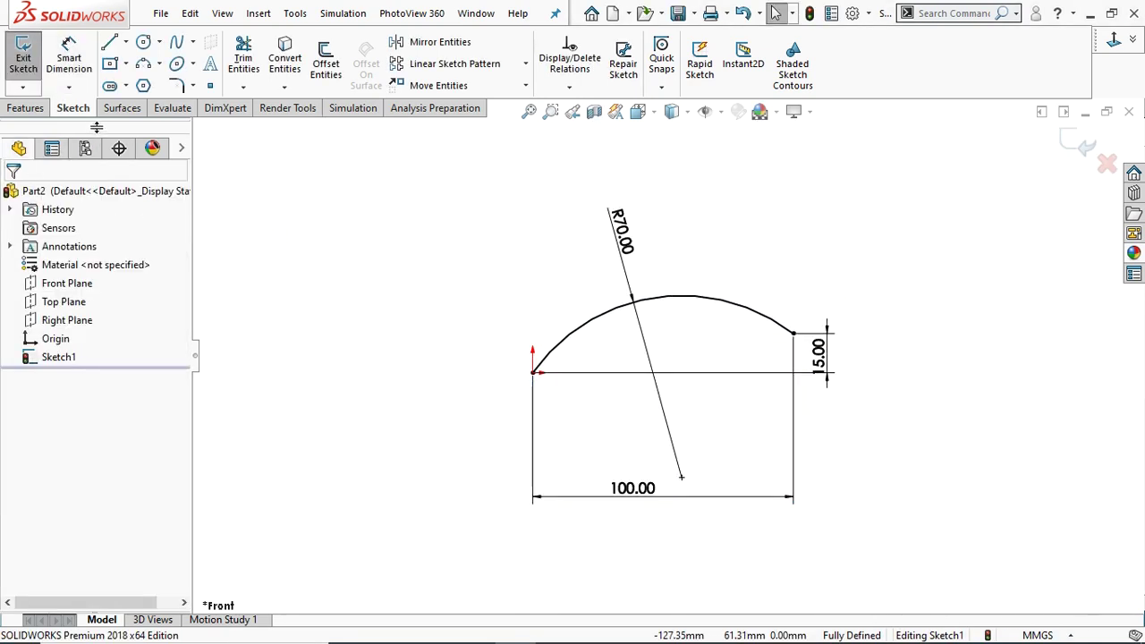
# Extrude the arc sketch as a surface 50 mm deep, using the Mid Plane end condition.
pyautogui.click(122, 108)
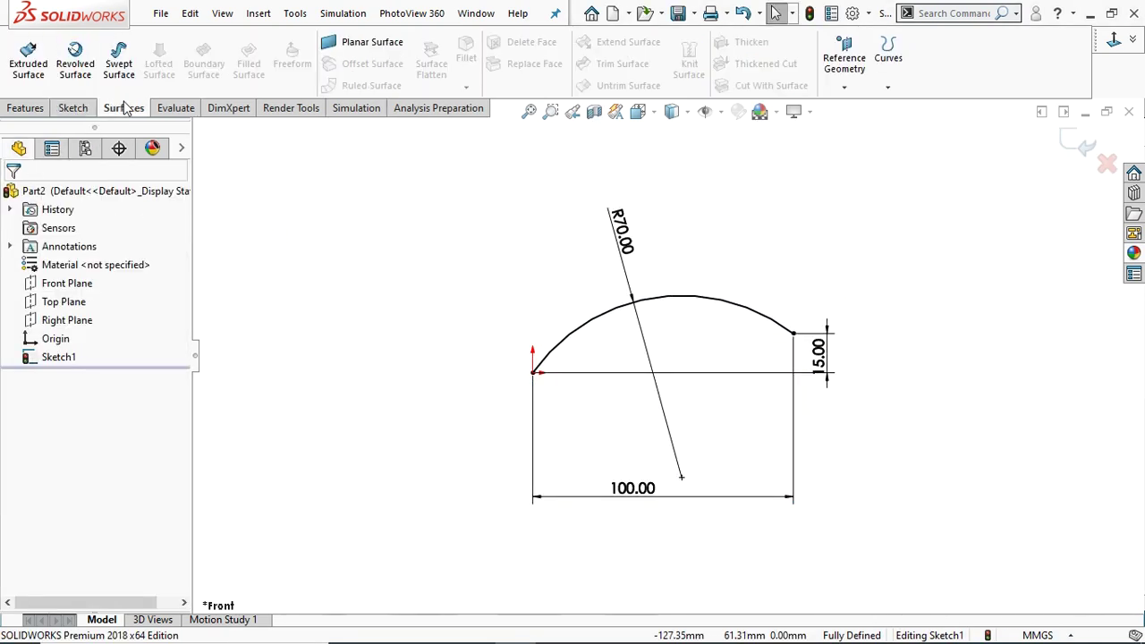
pyautogui.click(25, 61)
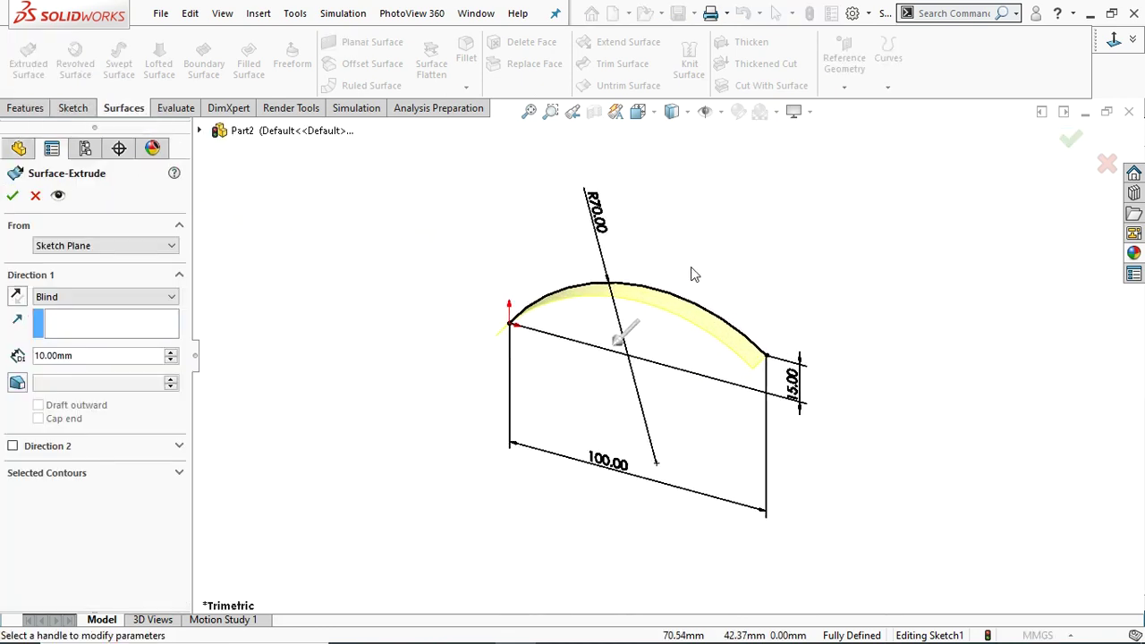
pyautogui.click(61, 302)
pyautogui.click(61, 303)
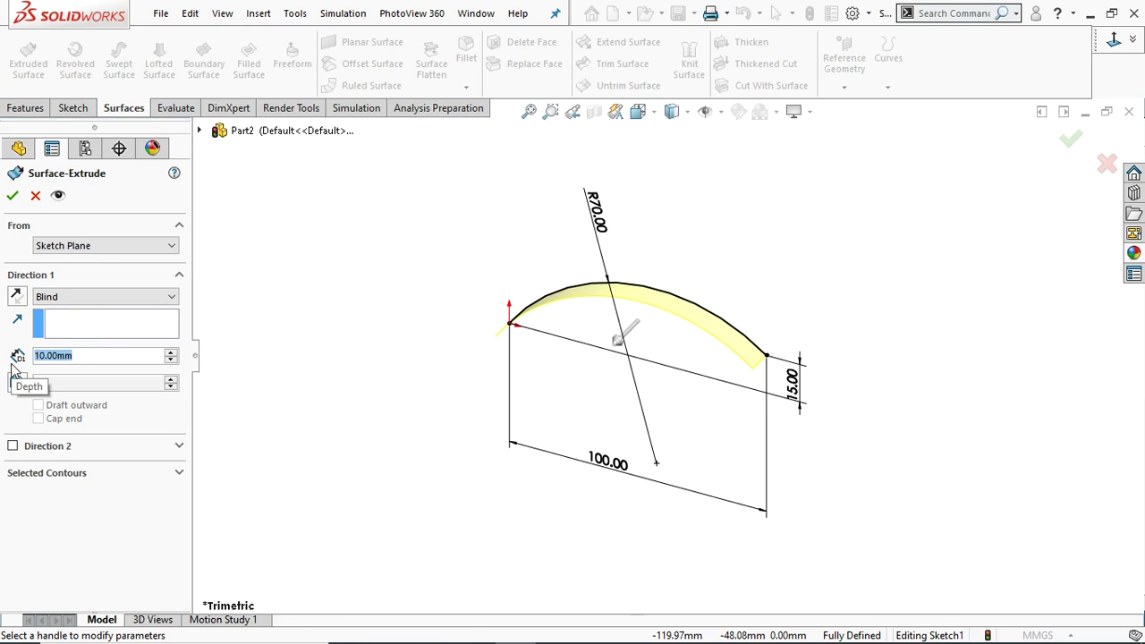
pyautogui.write('50')
pyautogui.press('Return')
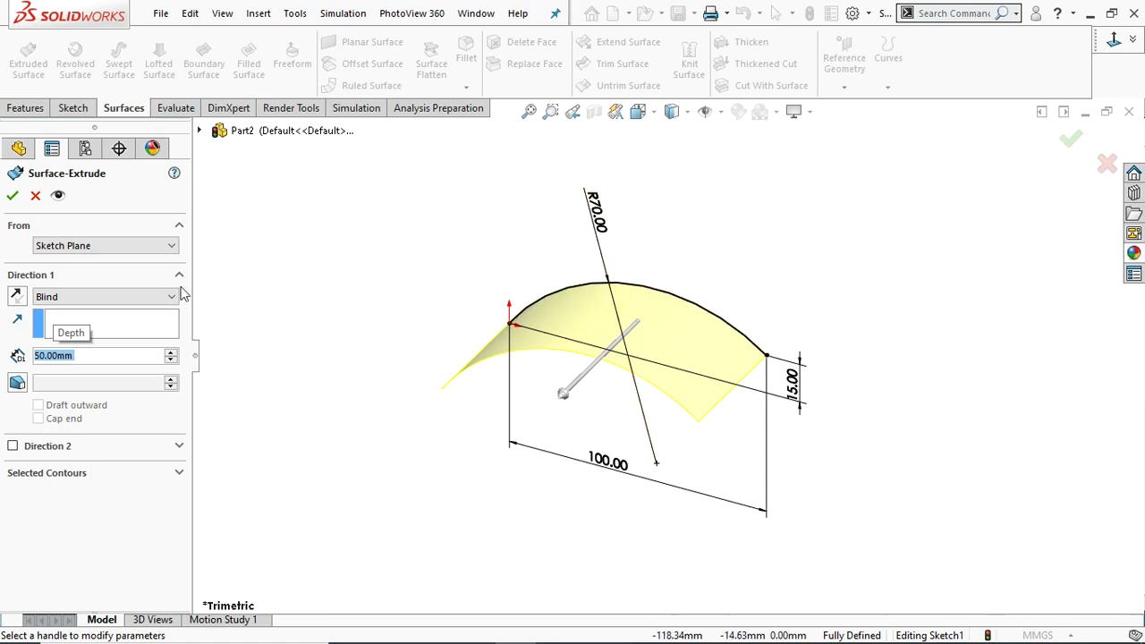
pyautogui.click(66, 292)
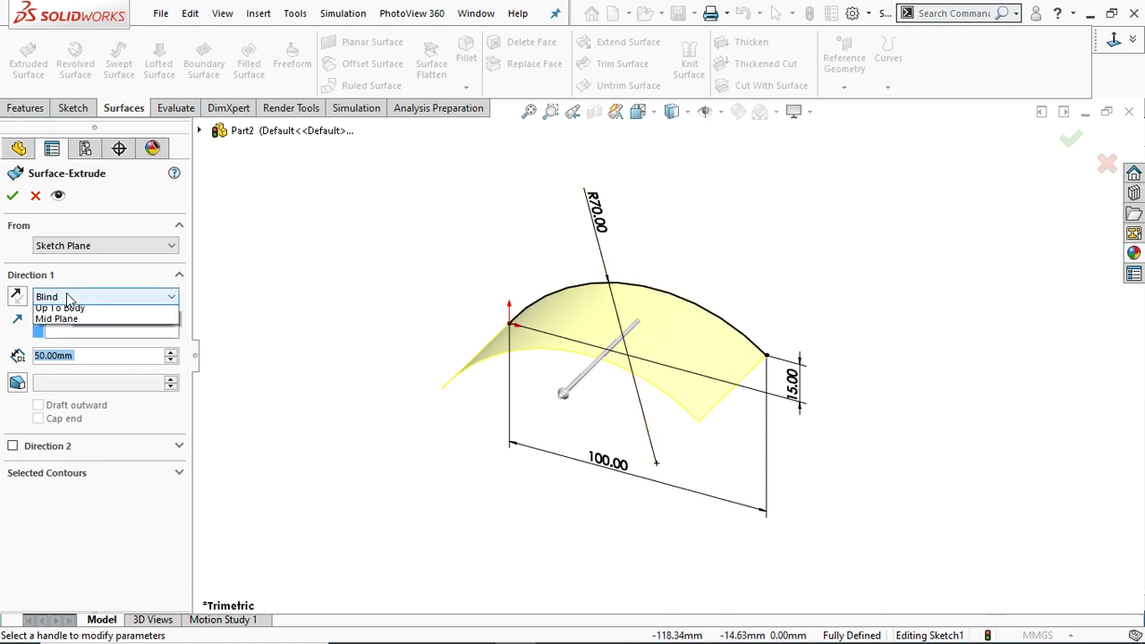
pyautogui.click(56, 367)
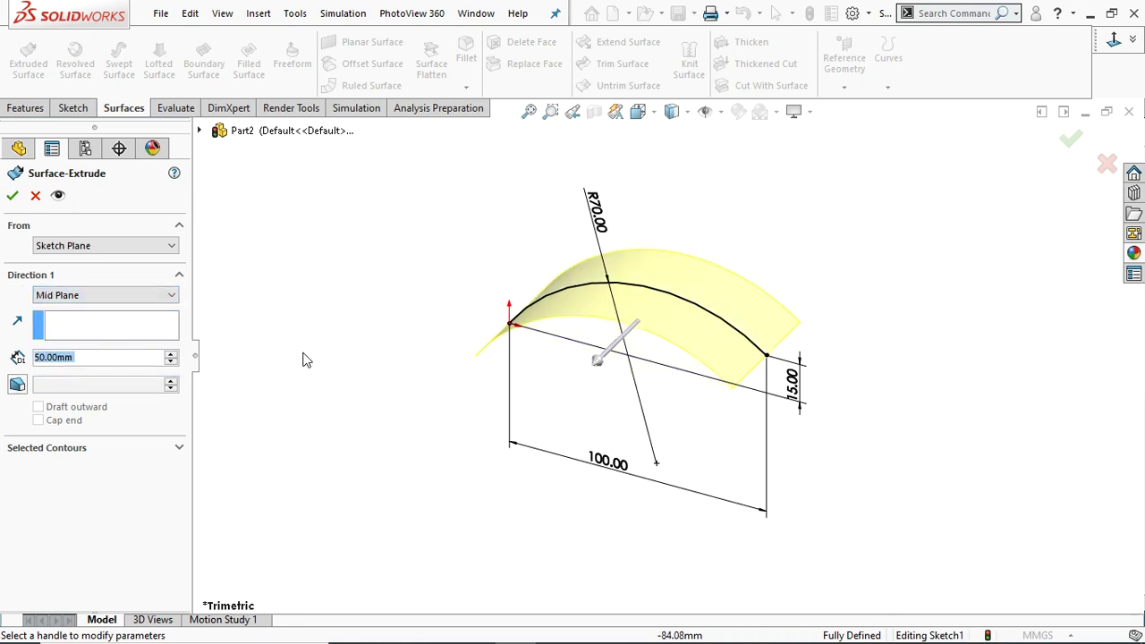
pyautogui.scroll(-2, 707, 313)
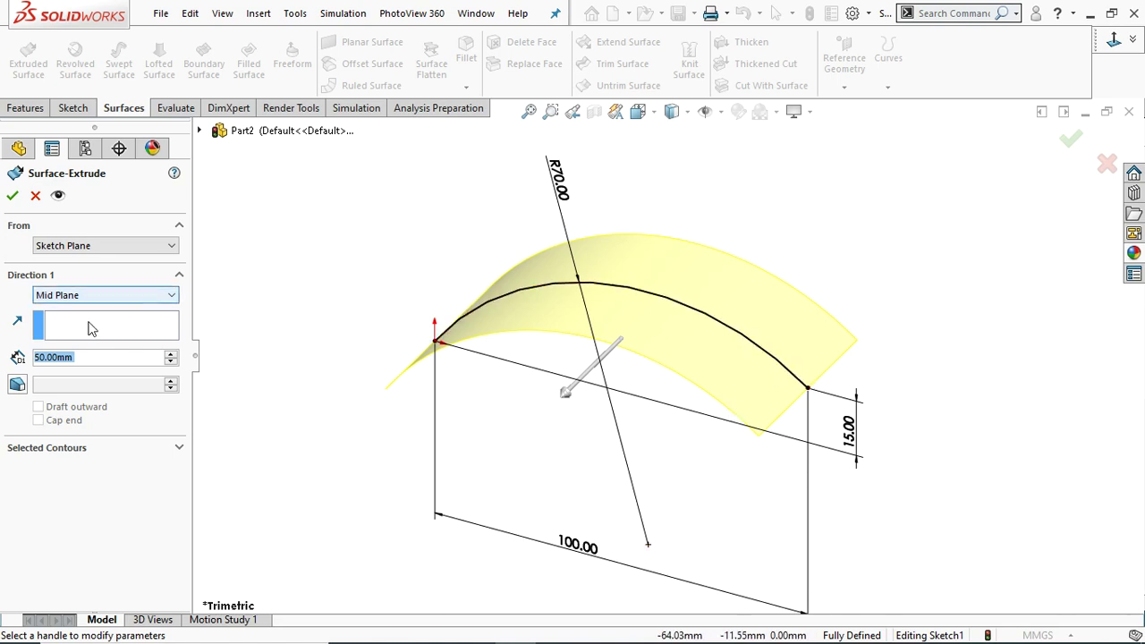
pyautogui.click(12, 198)
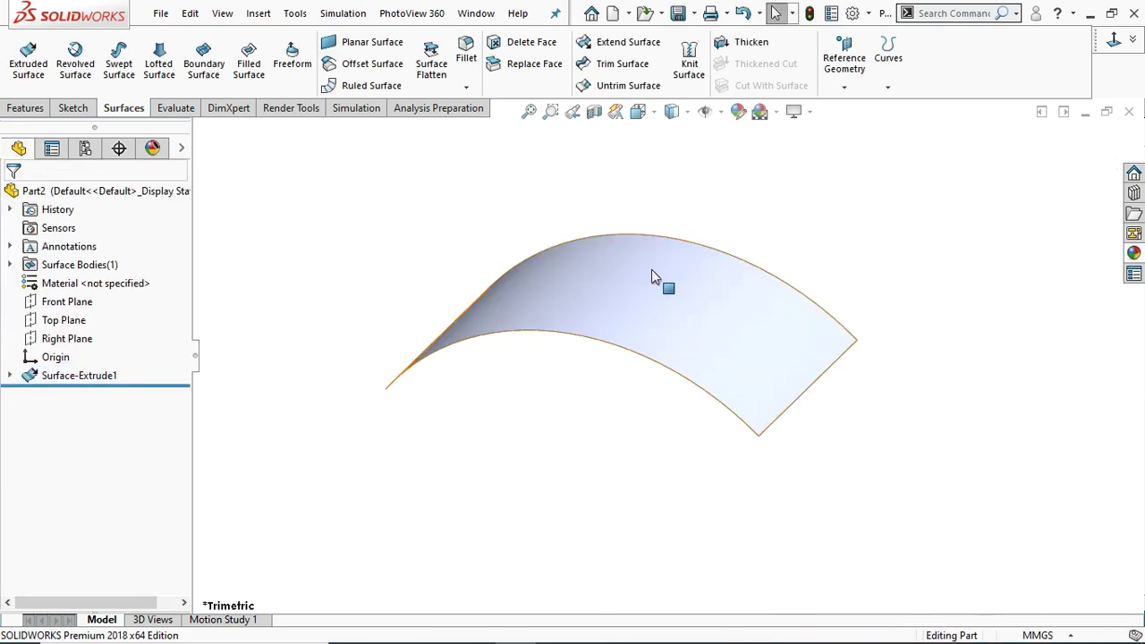
# Reopen the extruded surface's definition and review the available end conditions, keeping Mid Plane.
pyautogui.press('f')
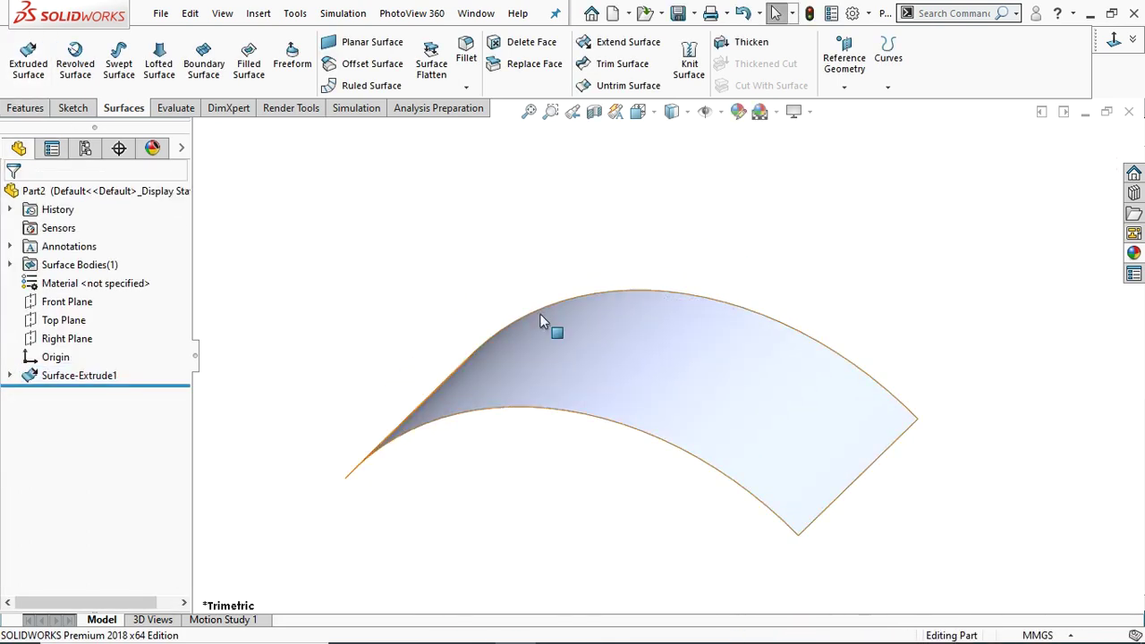
pyautogui.click(65, 376)
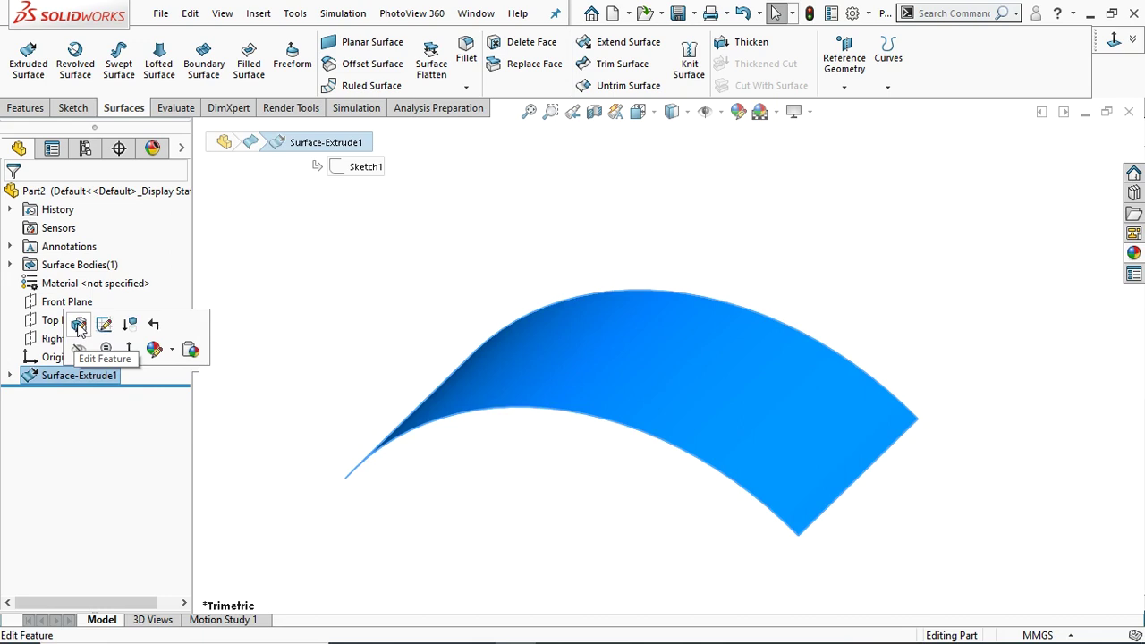
pyautogui.click(105, 325)
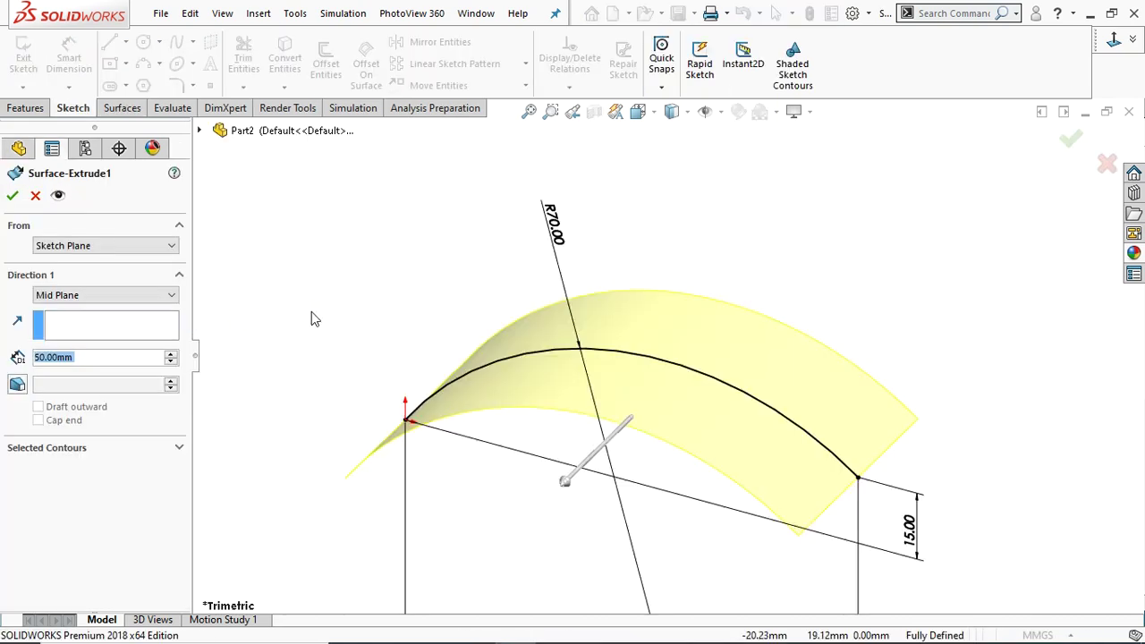
pyautogui.click(84, 295)
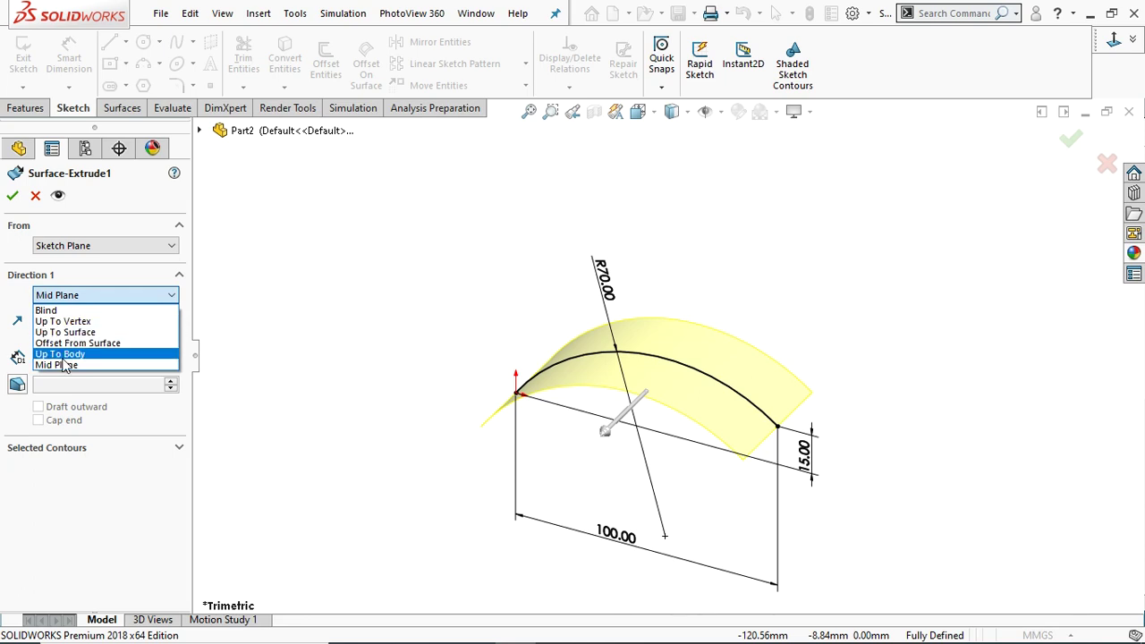
pyautogui.click(277, 313)
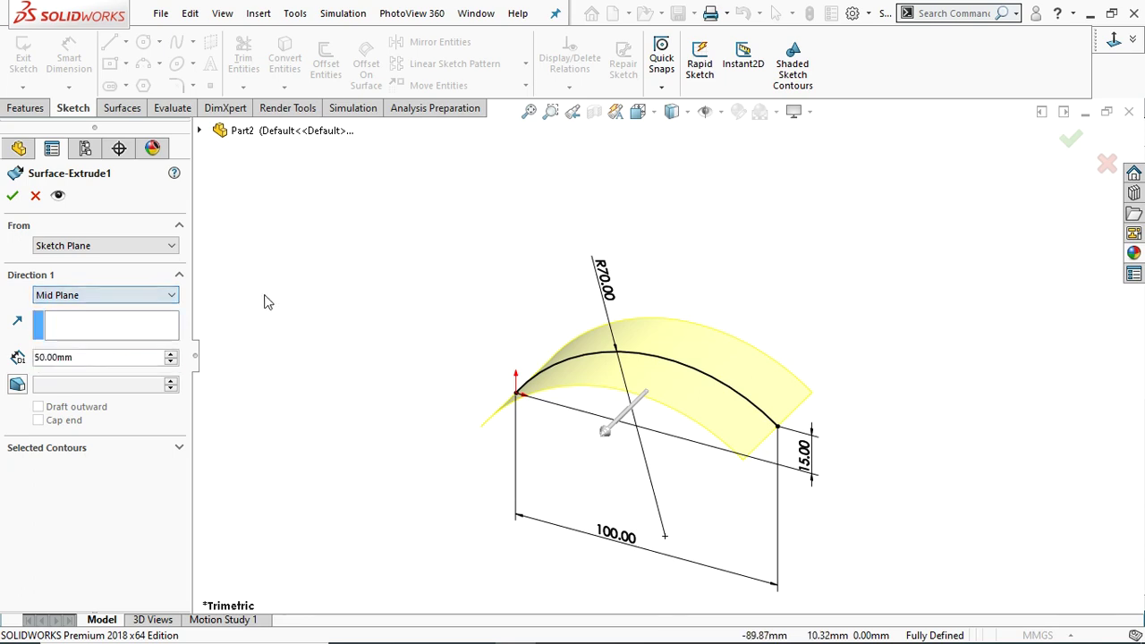
pyautogui.click(13, 197)
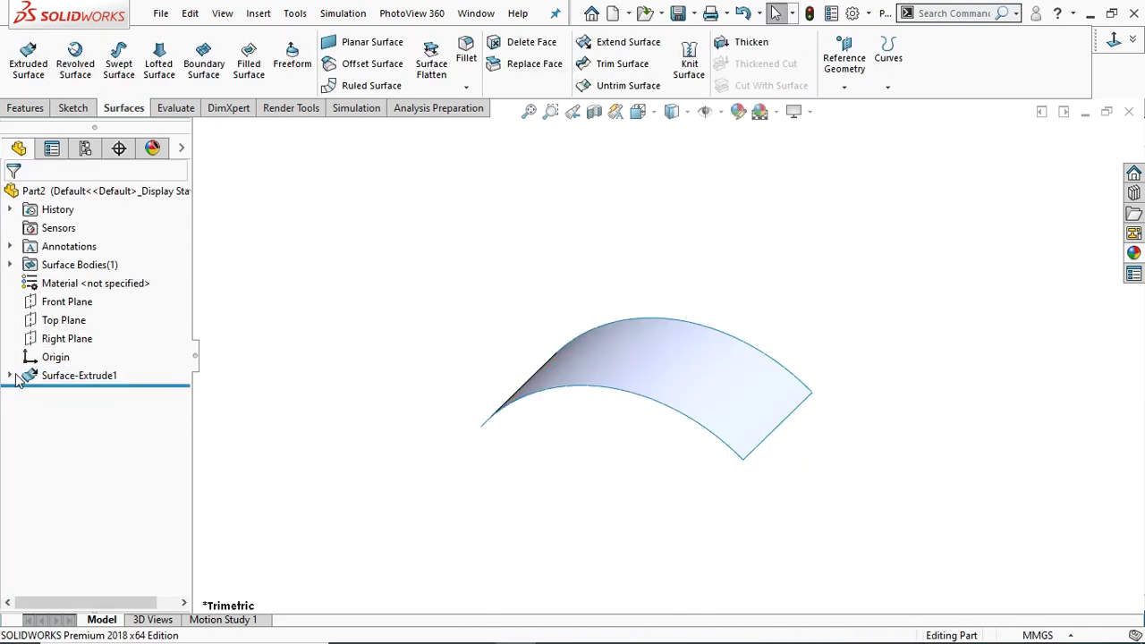
# Sketch a center rectangle about 42 mm wide on the Top Plane, centered about 44 mm from the origin and level with it.
pyautogui.click(54, 319)
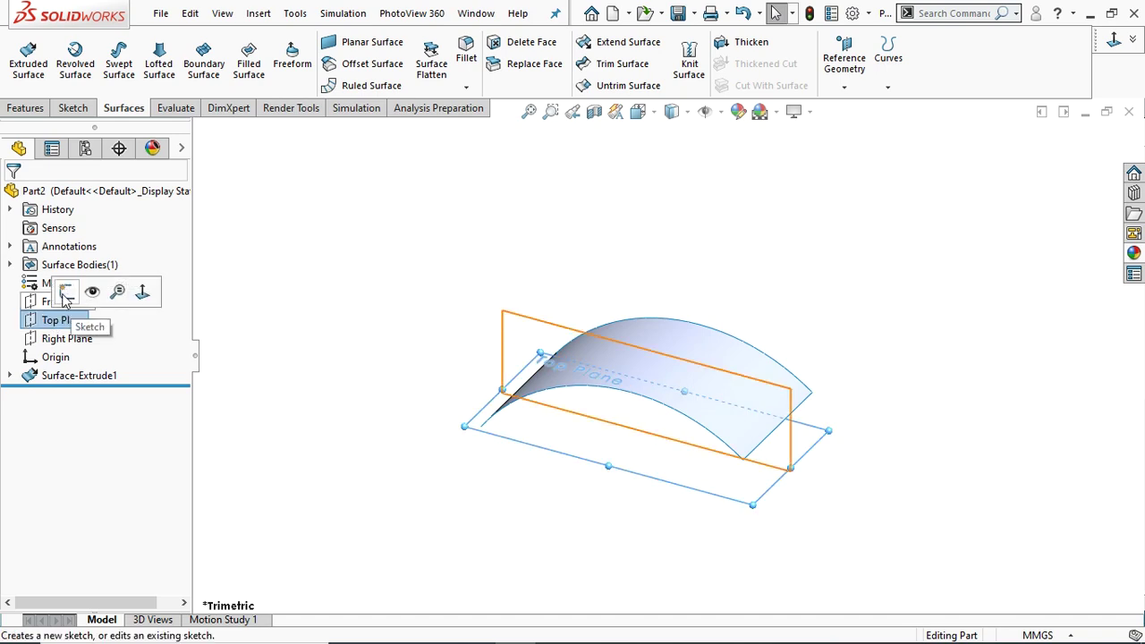
pyautogui.click(67, 295)
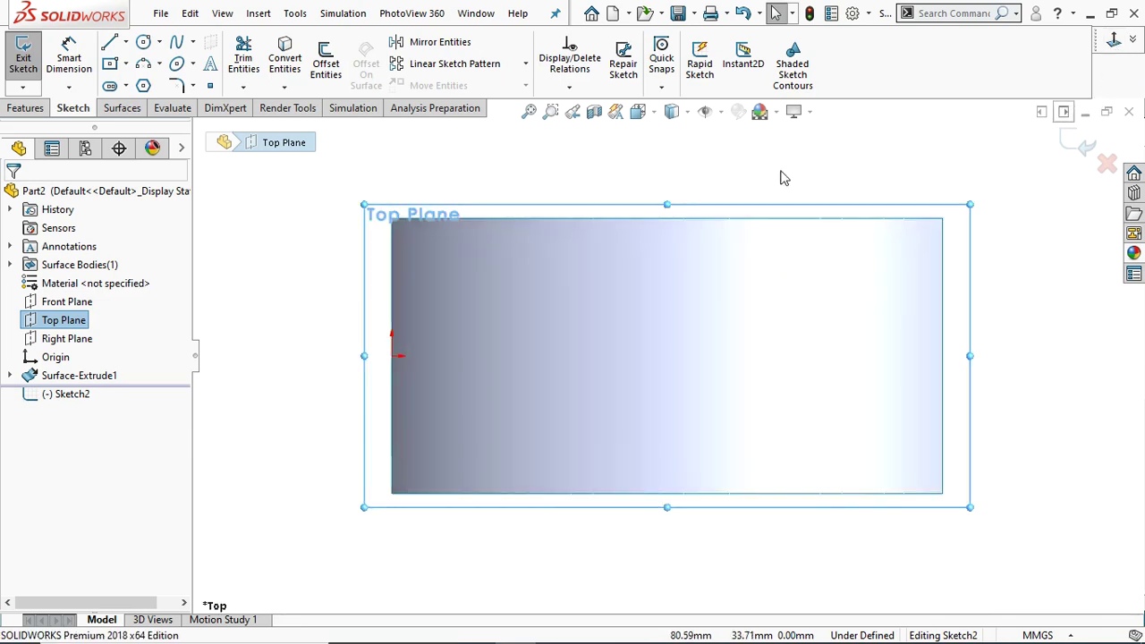
pyautogui.click(129, 70)
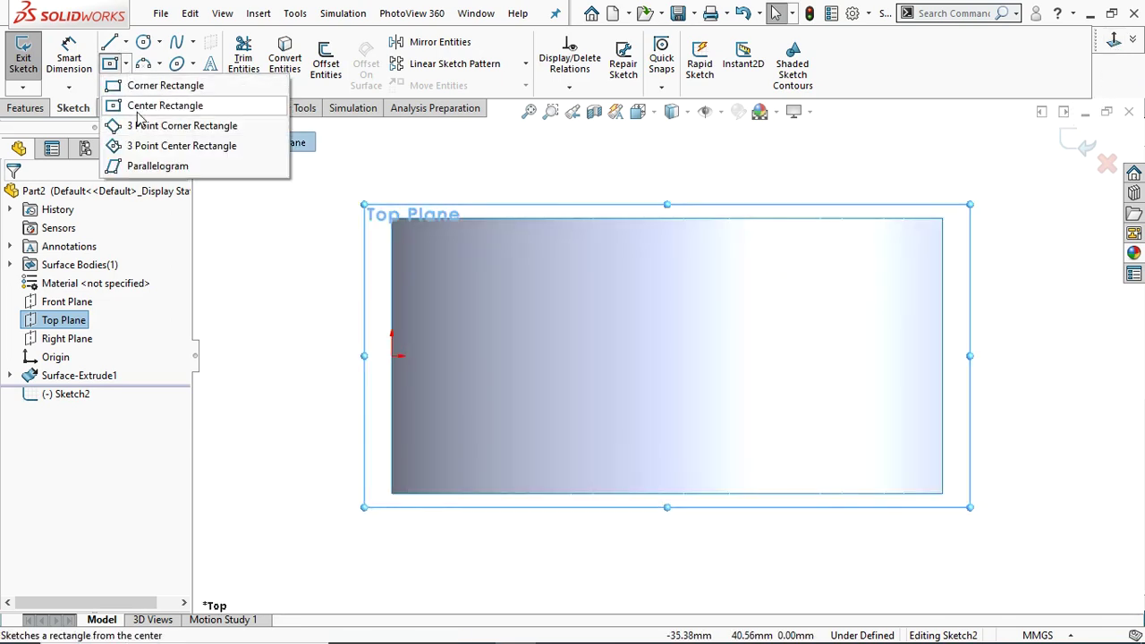
pyautogui.click(139, 109)
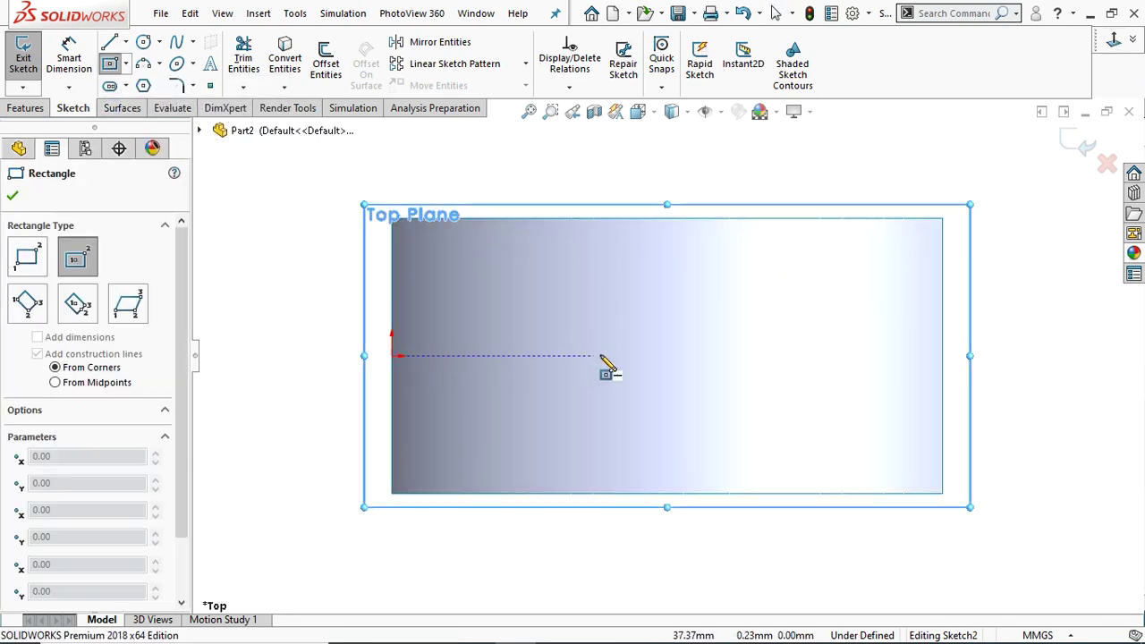
pyautogui.click(635, 355)
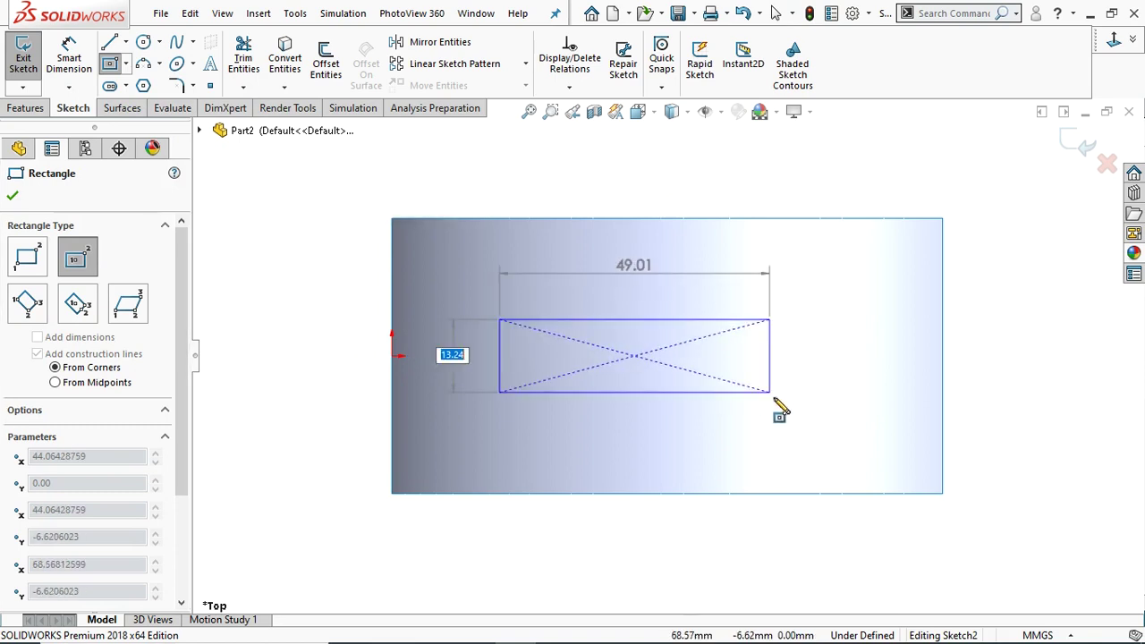
pyautogui.click(750, 422)
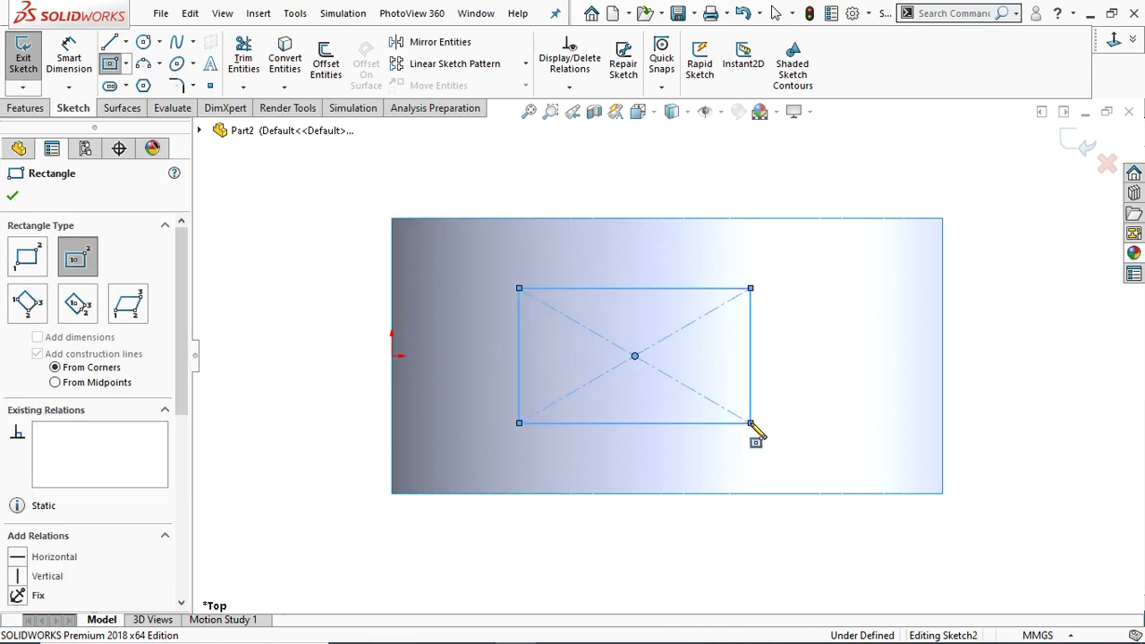
pyautogui.click(13, 195)
# Dimension the rectangle's horizontal side at 50 mm.
pyautogui.click(69, 58)
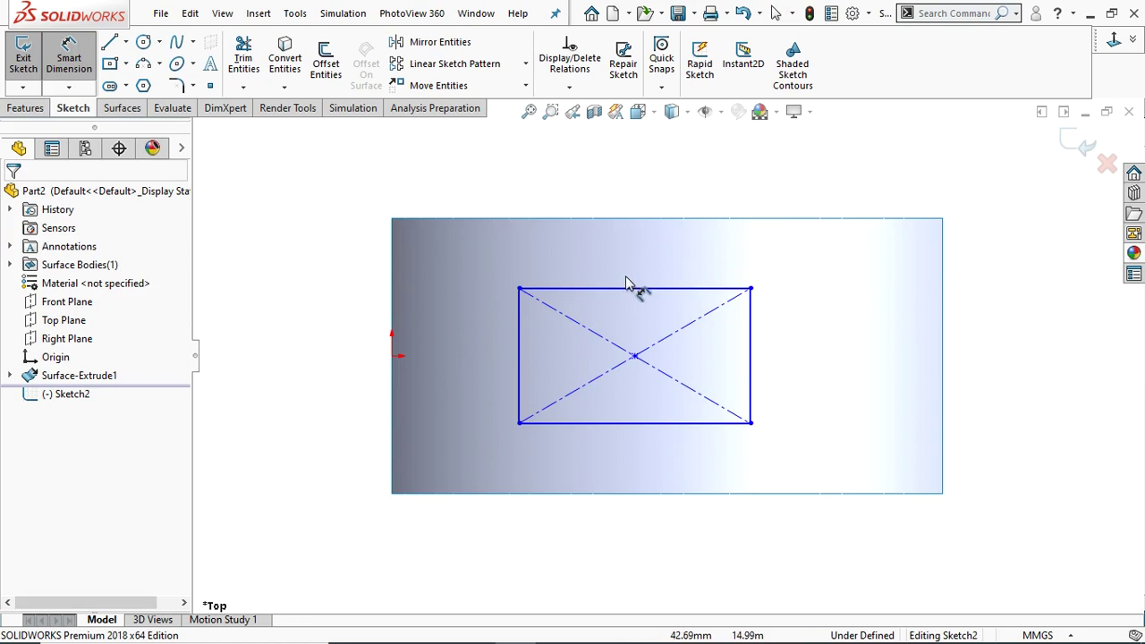
pyautogui.click(623, 291)
pyautogui.click(633, 256)
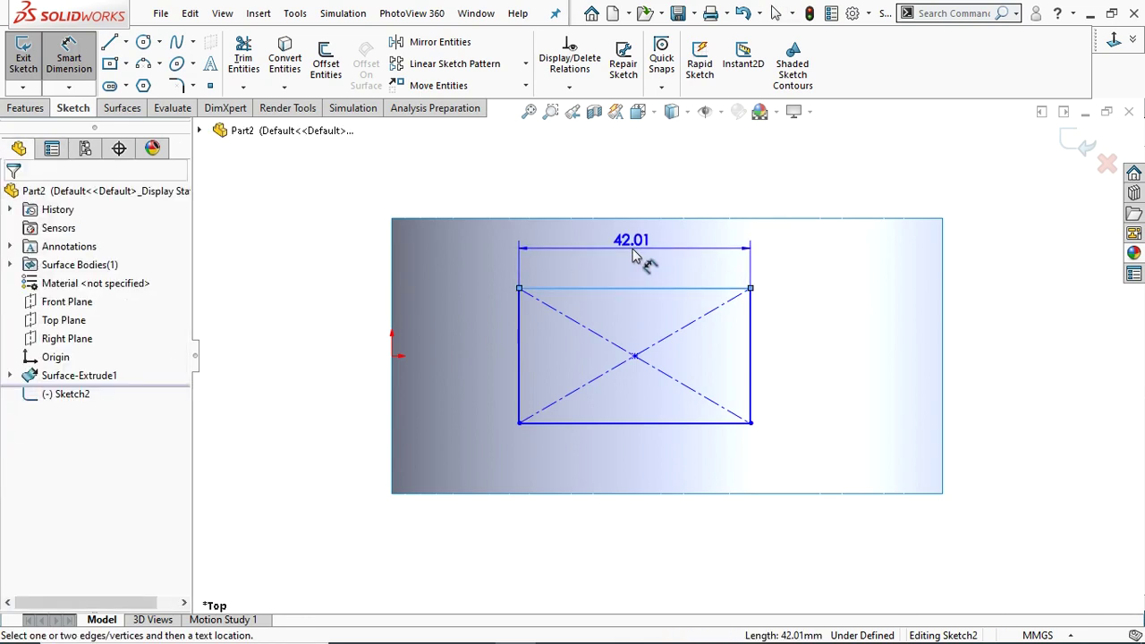
pyautogui.write('50')
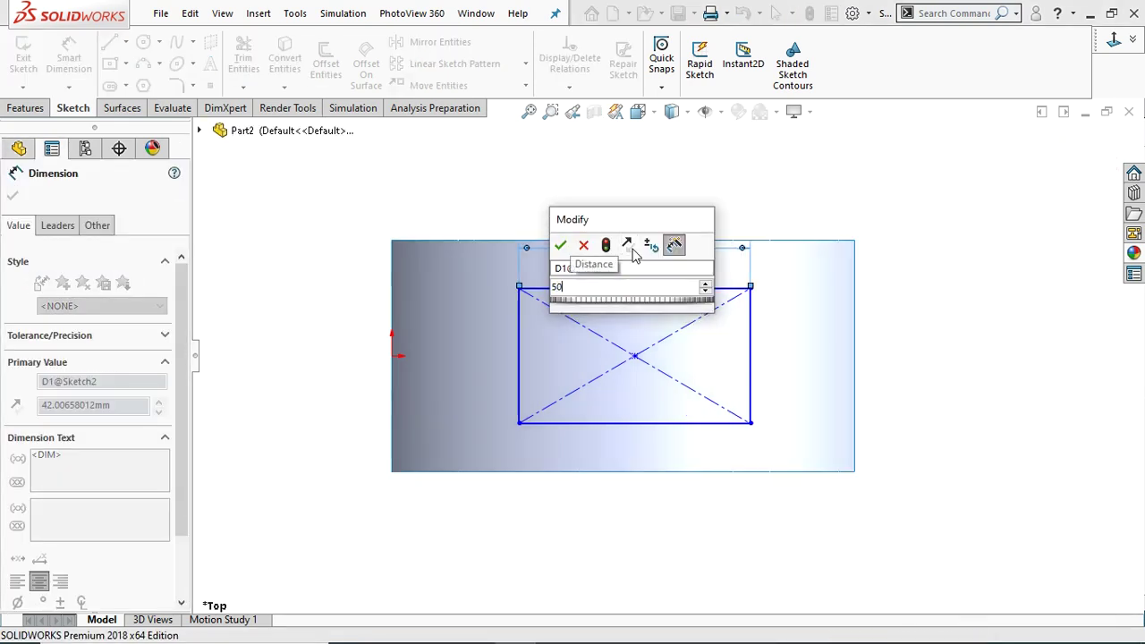
pyautogui.press('Return')
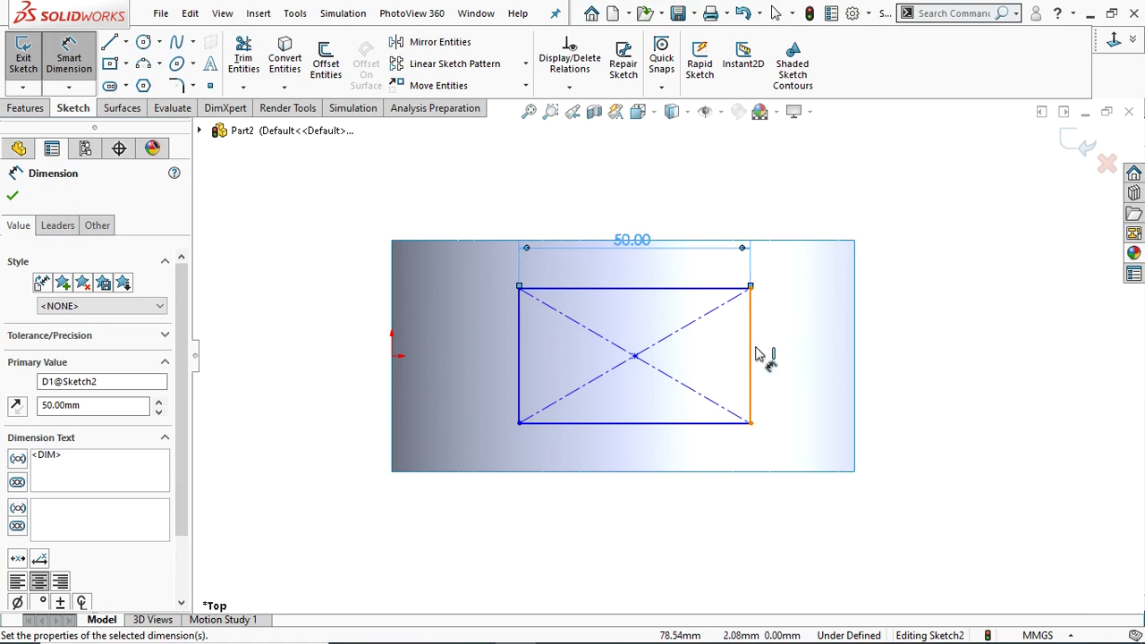
# Dimension the rectangle's vertical side at 30 mm.
pyautogui.click(751, 358)
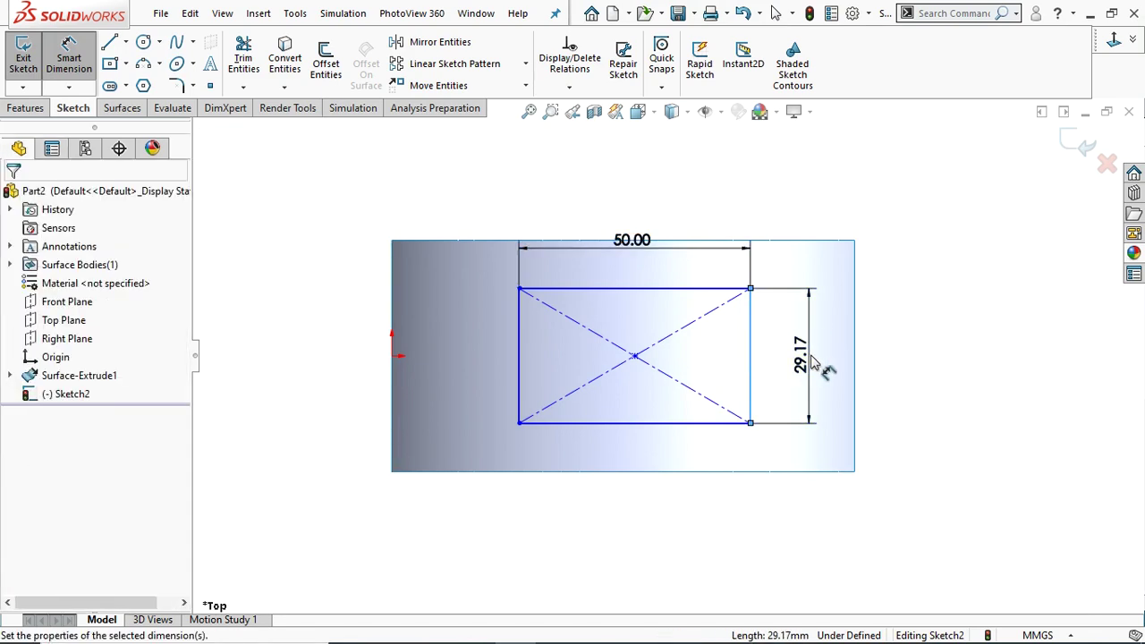
pyautogui.click(810, 358)
pyautogui.write('30')
pyautogui.press('Return')
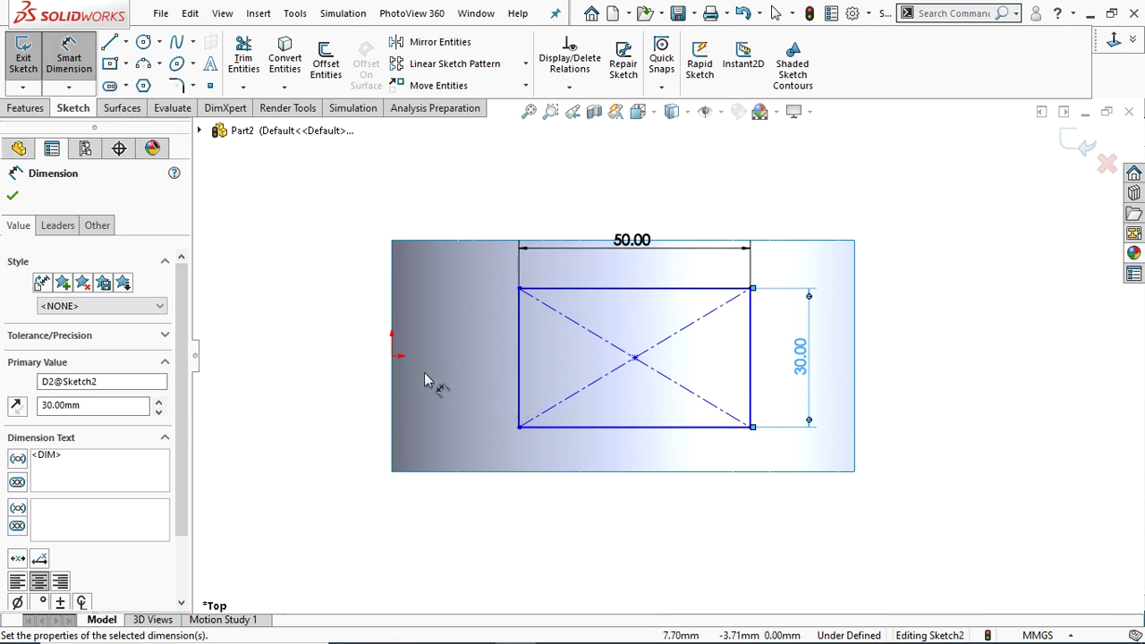
# Dimension the horizontal distance between the origin and the rectangle's center point at 50 mm.
pyautogui.click(393, 356)
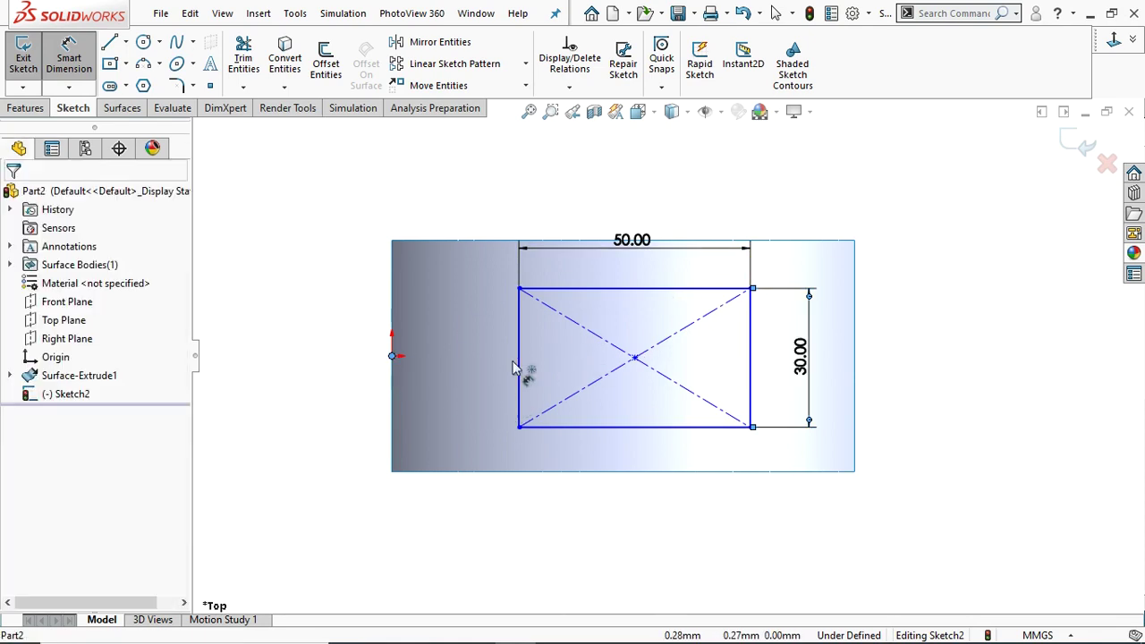
pyautogui.click(634, 358)
pyautogui.click(525, 512)
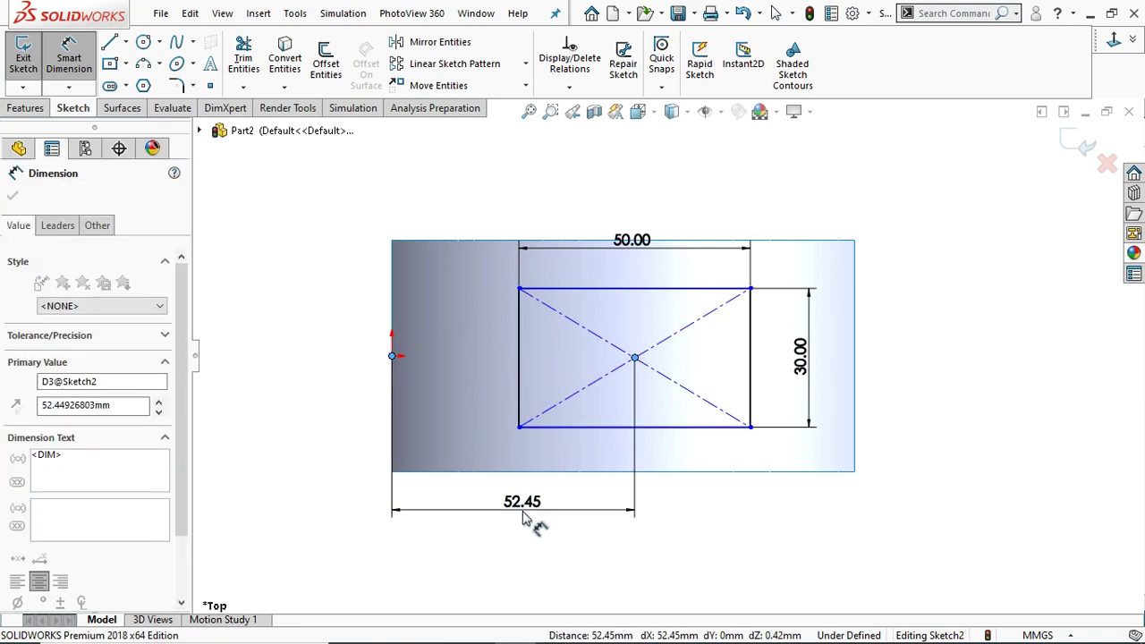
pyautogui.write('50')
pyautogui.press('Return')
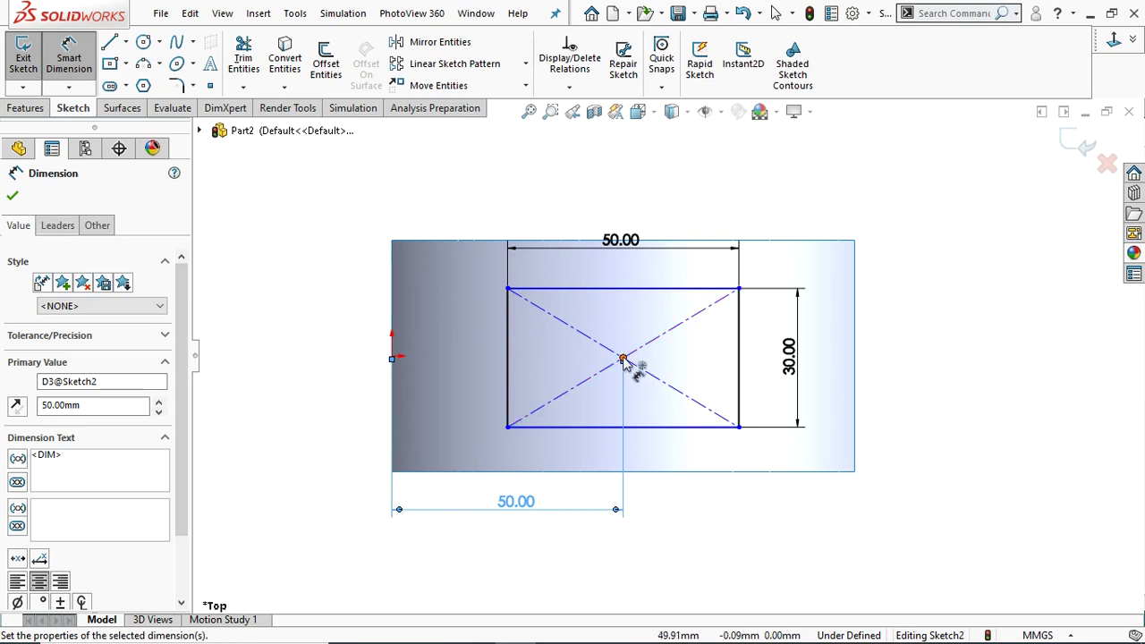
pyautogui.click(69, 58)
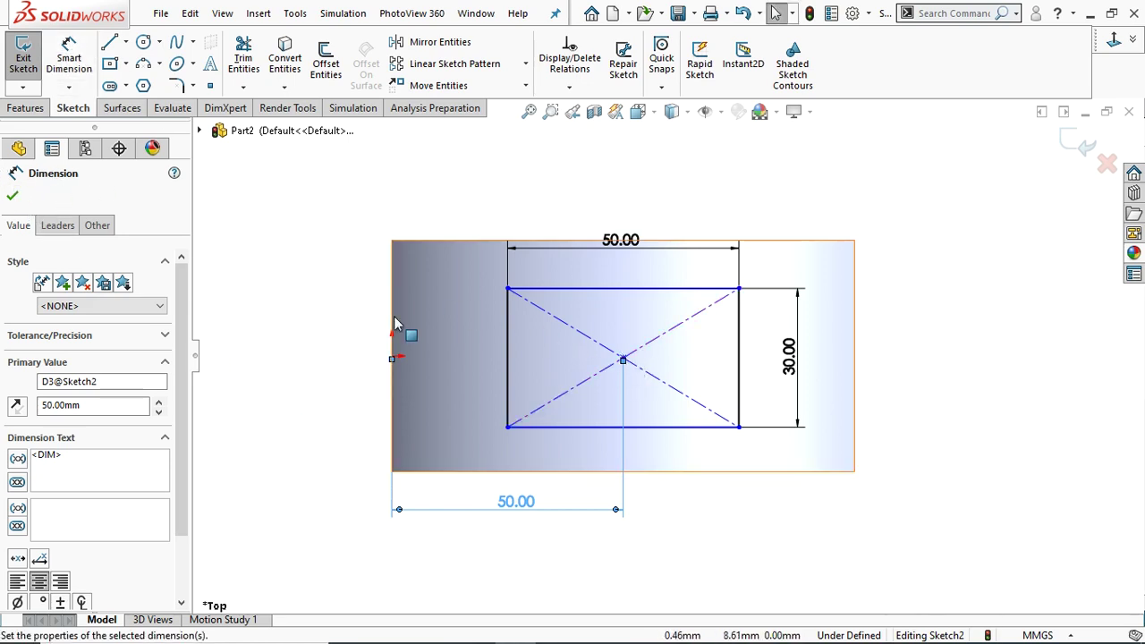
pyautogui.click(623, 359)
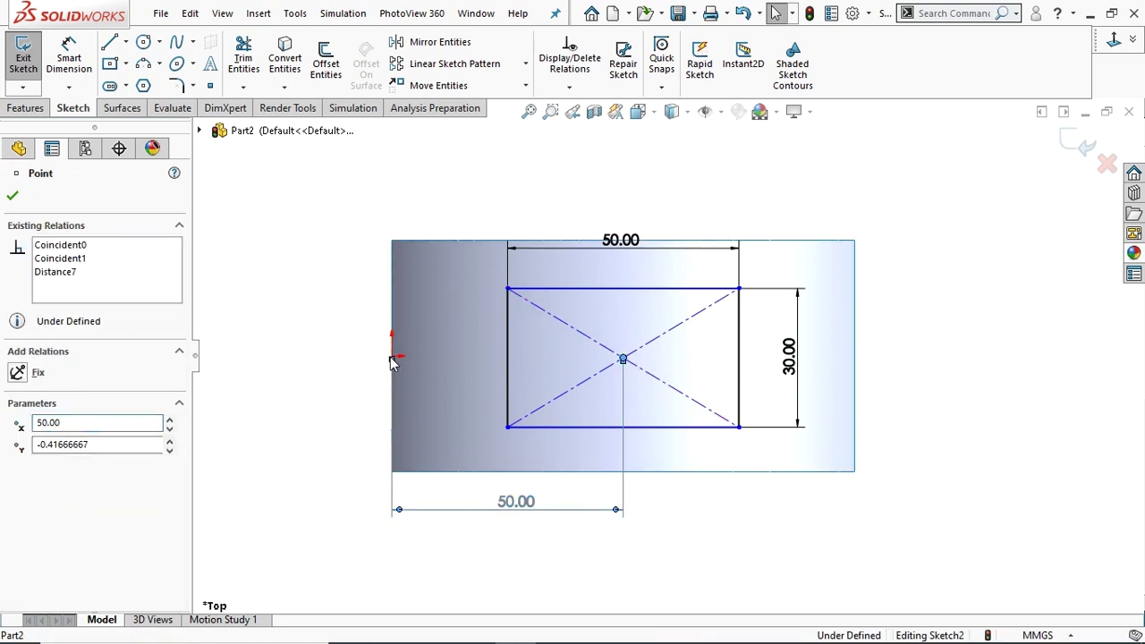
pyautogui.click(391, 359)
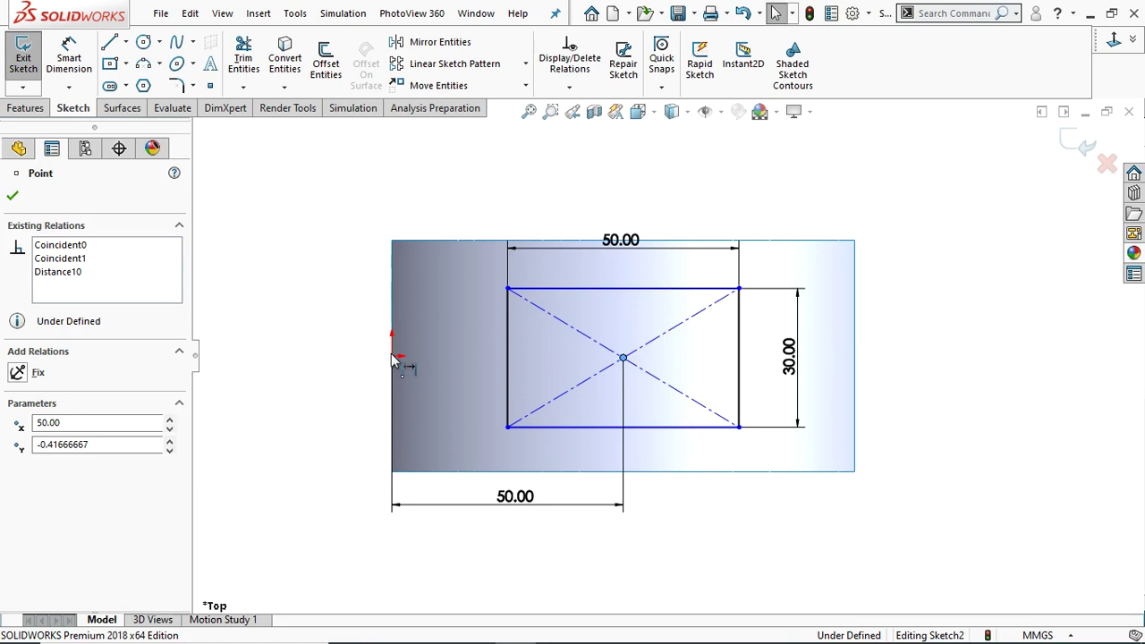
pyautogui.click(304, 332)
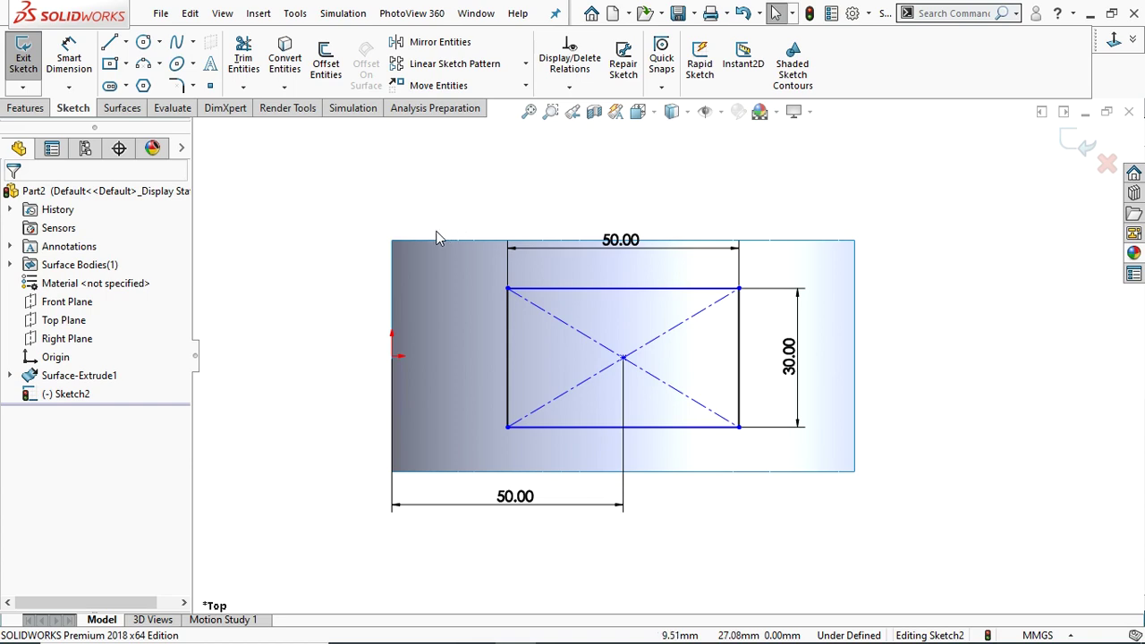
# Add a Horizontal relation between the rectangle's center point and the origin.
pyautogui.click(623, 358)
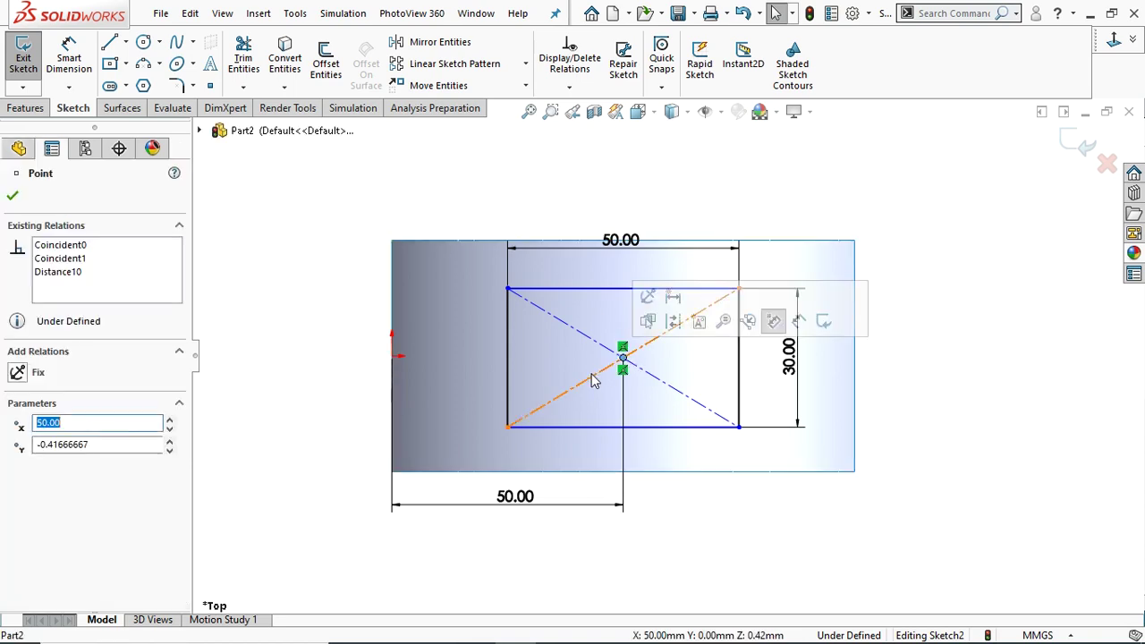
pyautogui.keyDown('ctrl'); pyautogui.click(393, 356); pyautogui.keyUp('ctrl')
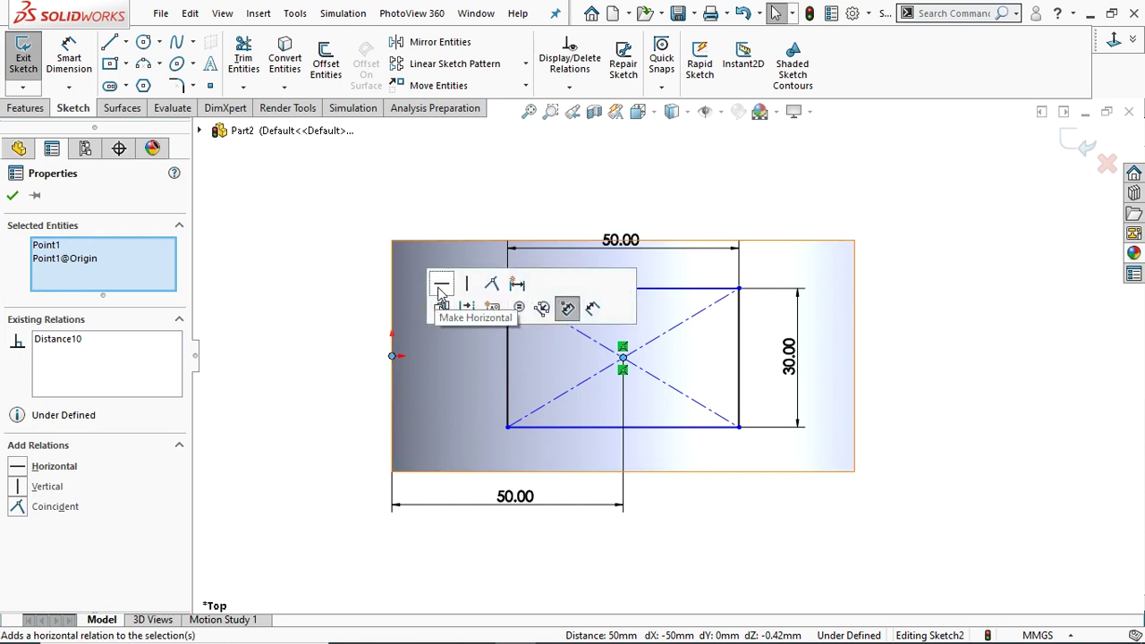
pyautogui.click(441, 286)
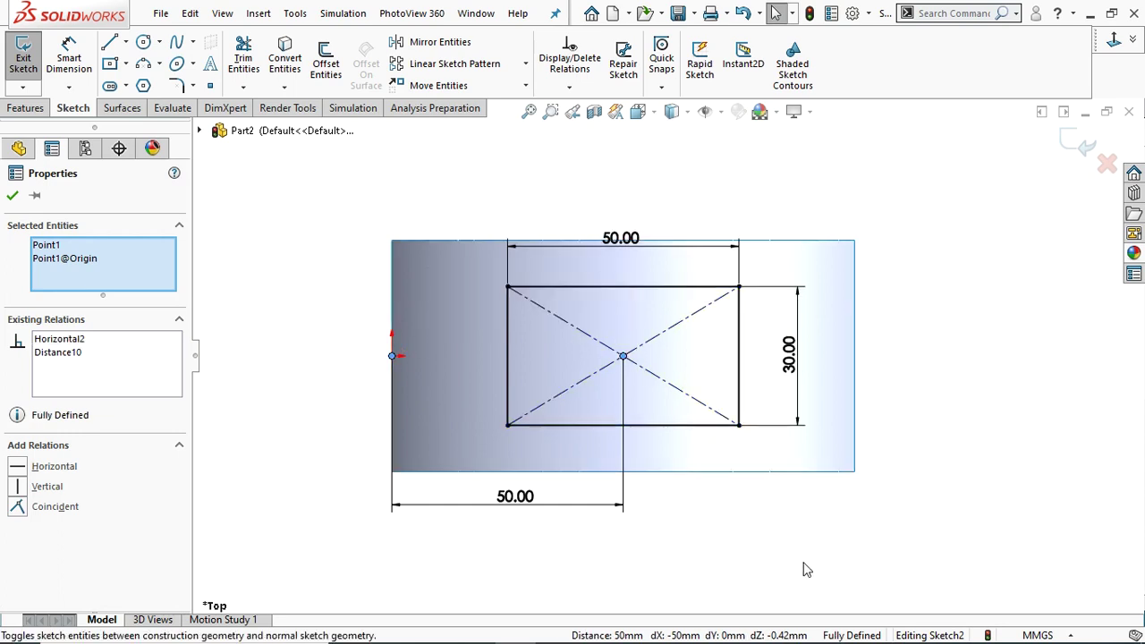
pyautogui.click(13, 196)
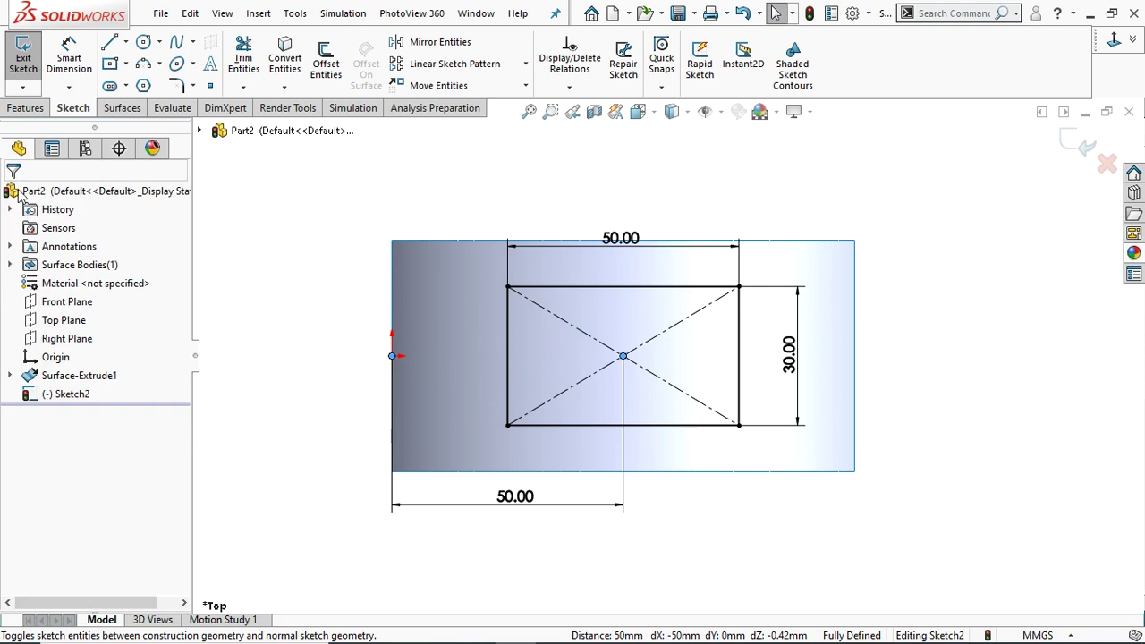
# Extrude the rectangle sketch as a surface with the Up To Surface end condition, ending at the curved surface.
pyautogui.moveTo(960, 352)
pyautogui.mouseDown(button='middle')
pyautogui.moveTo(943, 317)
pyautogui.moveTo(966, 189)
pyautogui.moveTo(989, 184)
pyautogui.moveTo(912, 207)
pyautogui.moveTo(935, 163)
pyautogui.moveTo(948, 215)
pyautogui.mouseUp(button='middle')
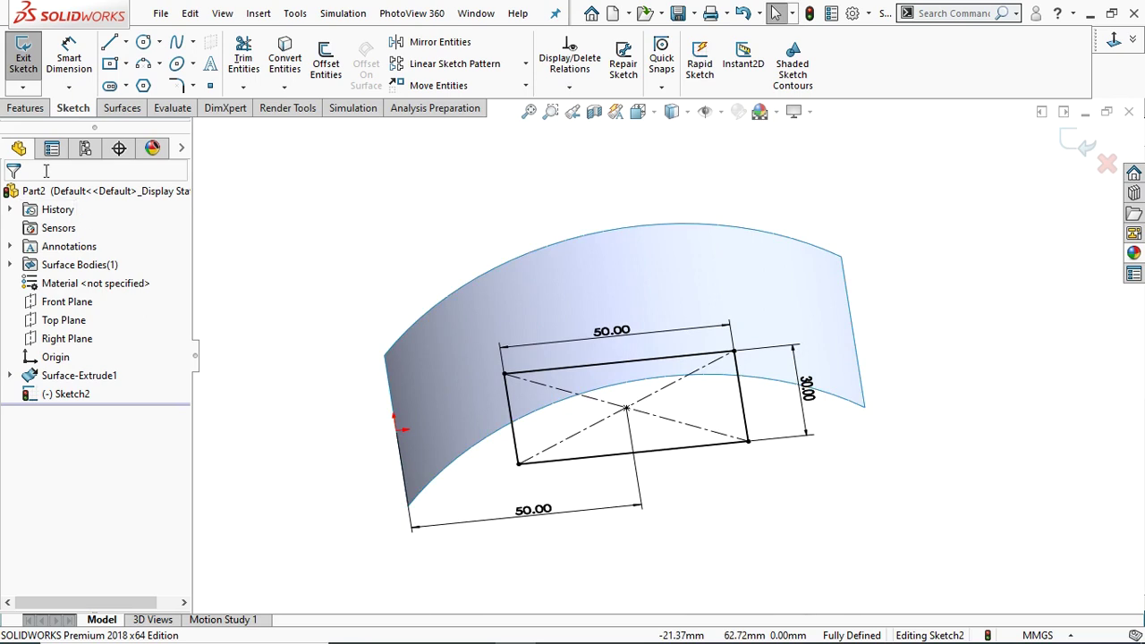
pyautogui.click(123, 108)
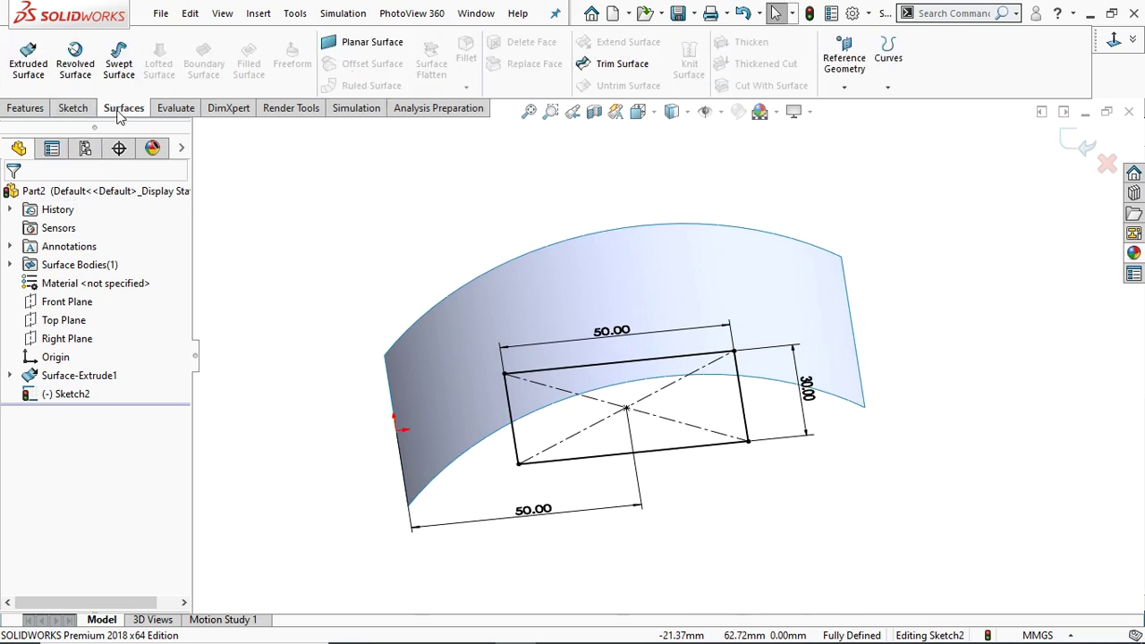
pyautogui.click(26, 69)
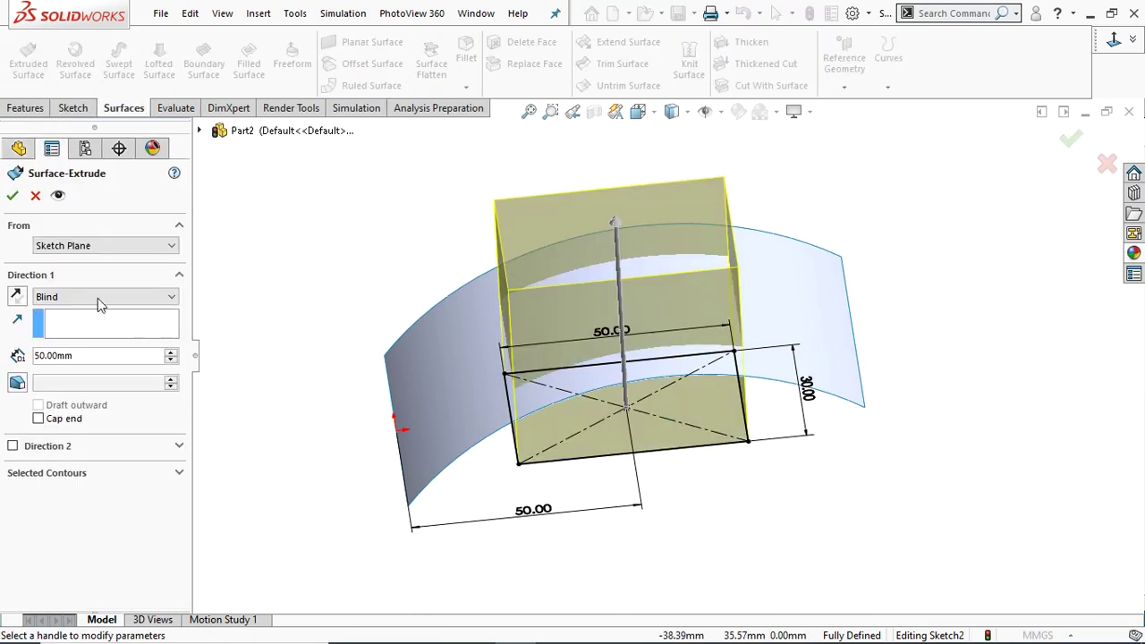
pyautogui.click(94, 298)
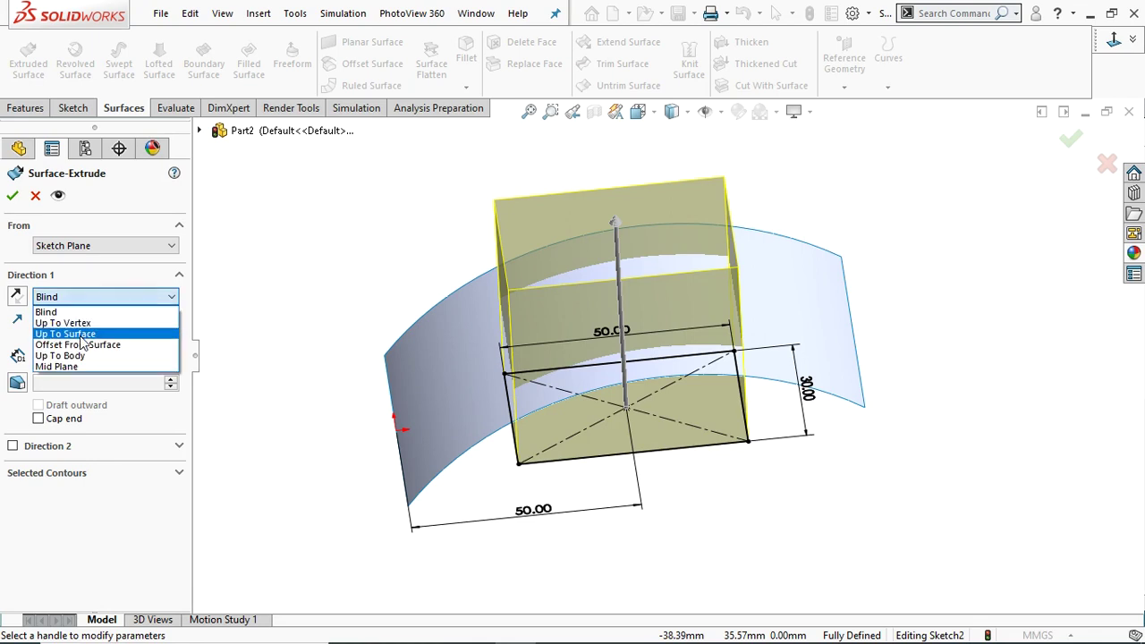
pyautogui.click(67, 333)
pyautogui.moveTo(567, 312)
pyautogui.mouseDown(button='middle')
pyautogui.moveTo(585, 235)
pyautogui.moveTo(556, 246)
pyautogui.moveTo(580, 235)
pyautogui.mouseUp(button='middle')
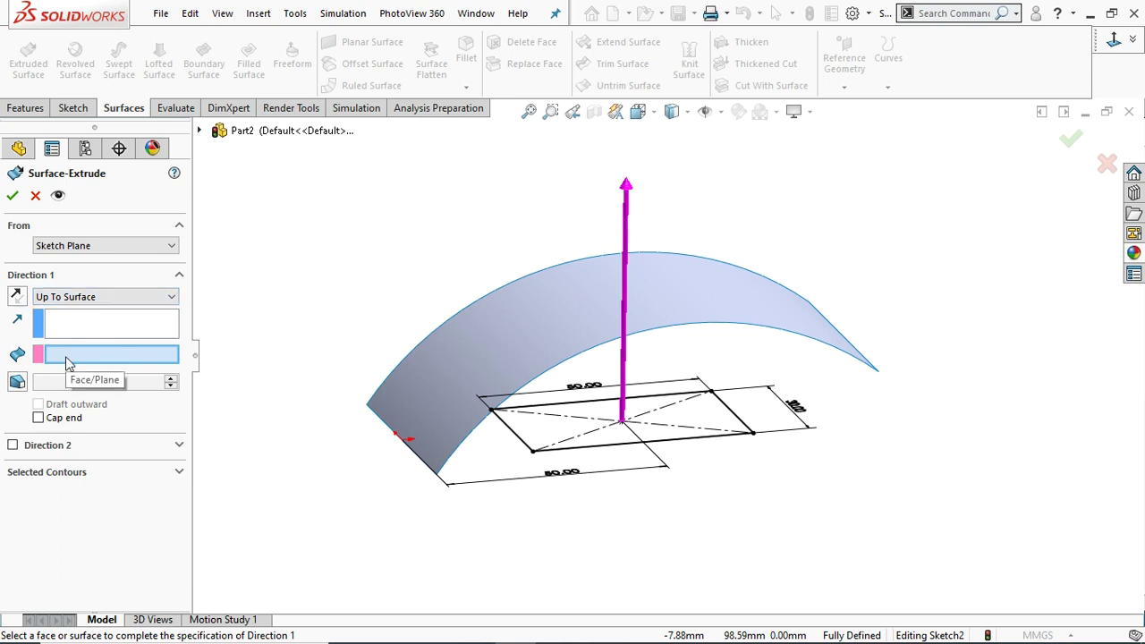
pyautogui.click(539, 337)
pyautogui.moveTo(840, 461)
pyautogui.mouseDown(button='middle')
pyautogui.moveTo(881, 447)
pyautogui.moveTo(844, 475)
pyautogui.moveTo(824, 466)
pyautogui.mouseUp(button='middle')
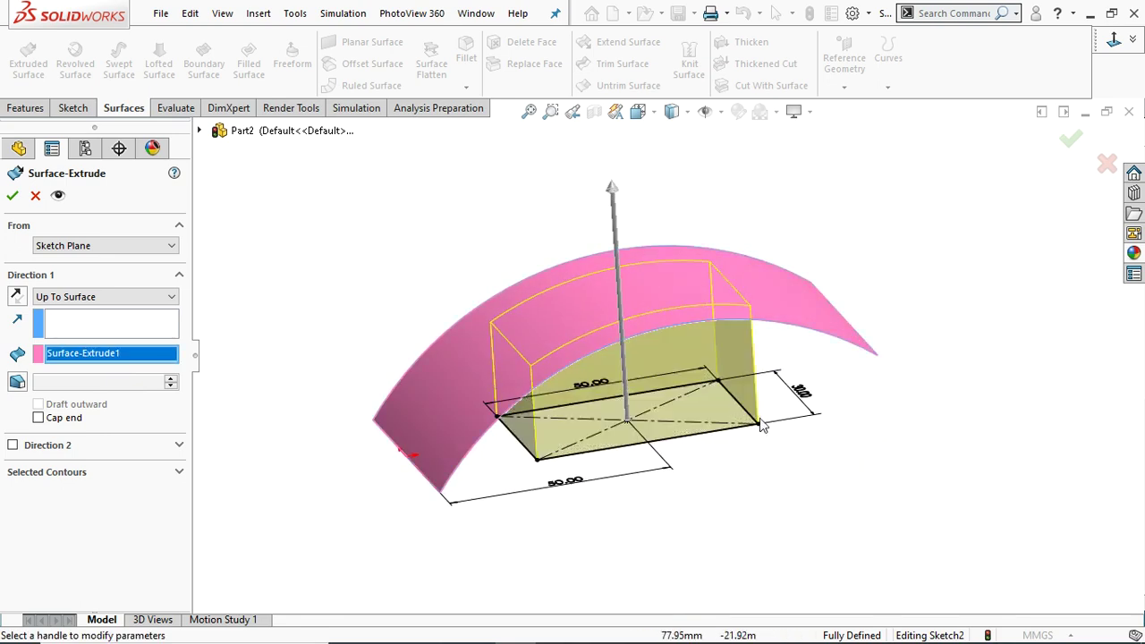
pyautogui.moveTo(855, 403); pyautogui.dragTo(804, 299, button='middle')
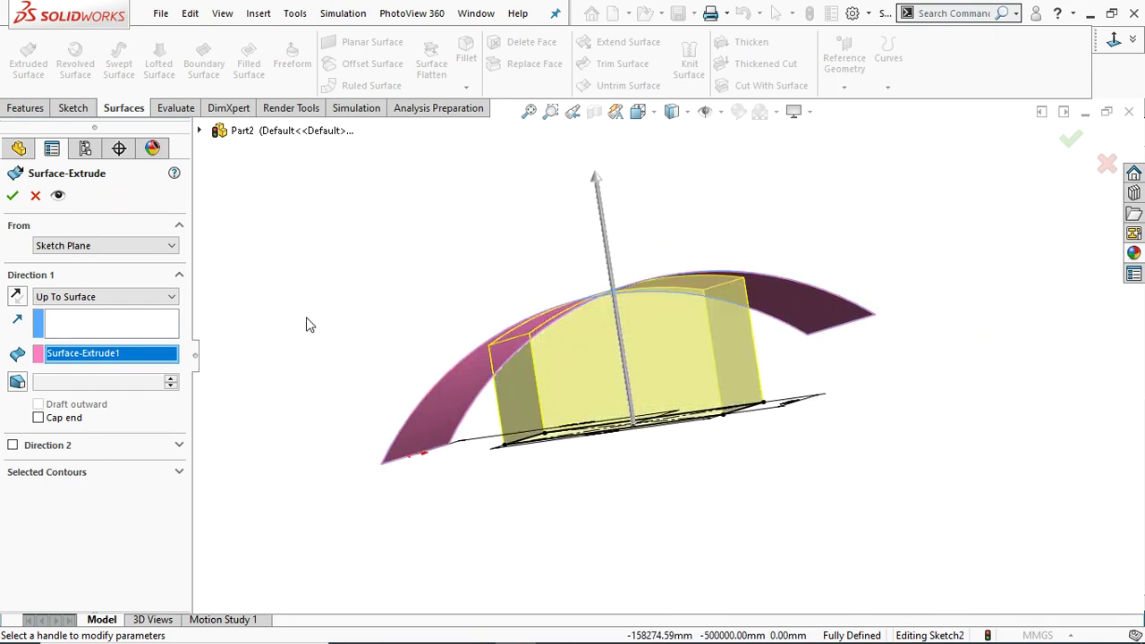
pyautogui.click(11, 198)
# Apply a red appearance color to the curved surface feature.
pyautogui.moveTo(449, 286); pyautogui.dragTo(362, 364, button='middle')
pyautogui.click(78, 376)
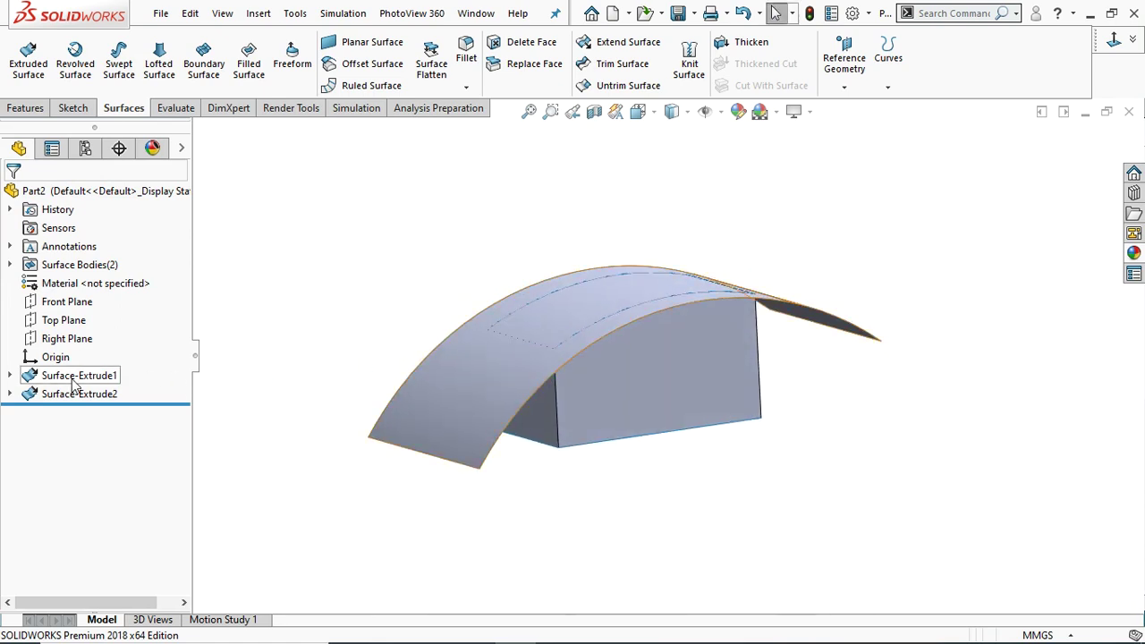
pyautogui.click(738, 111)
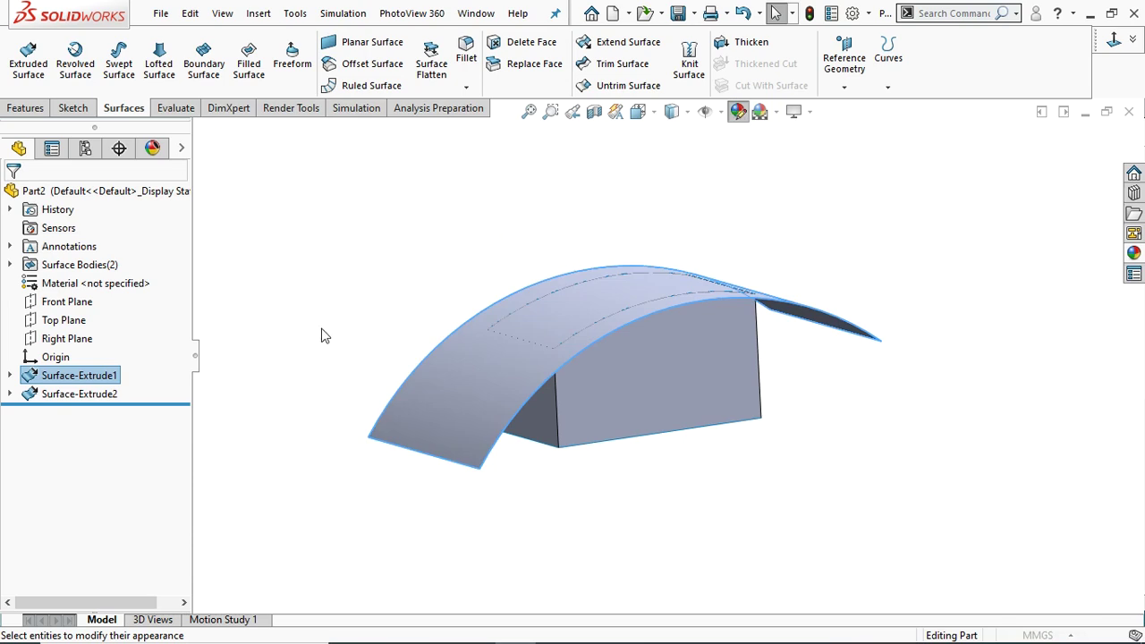
pyautogui.click(54, 542)
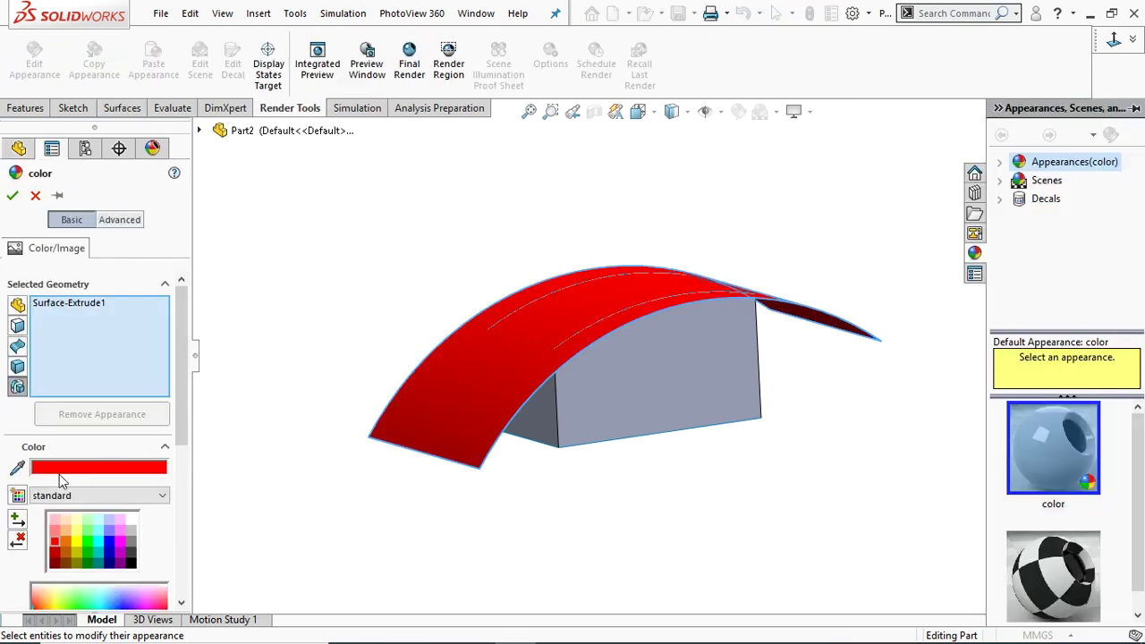
pyautogui.click(14, 195)
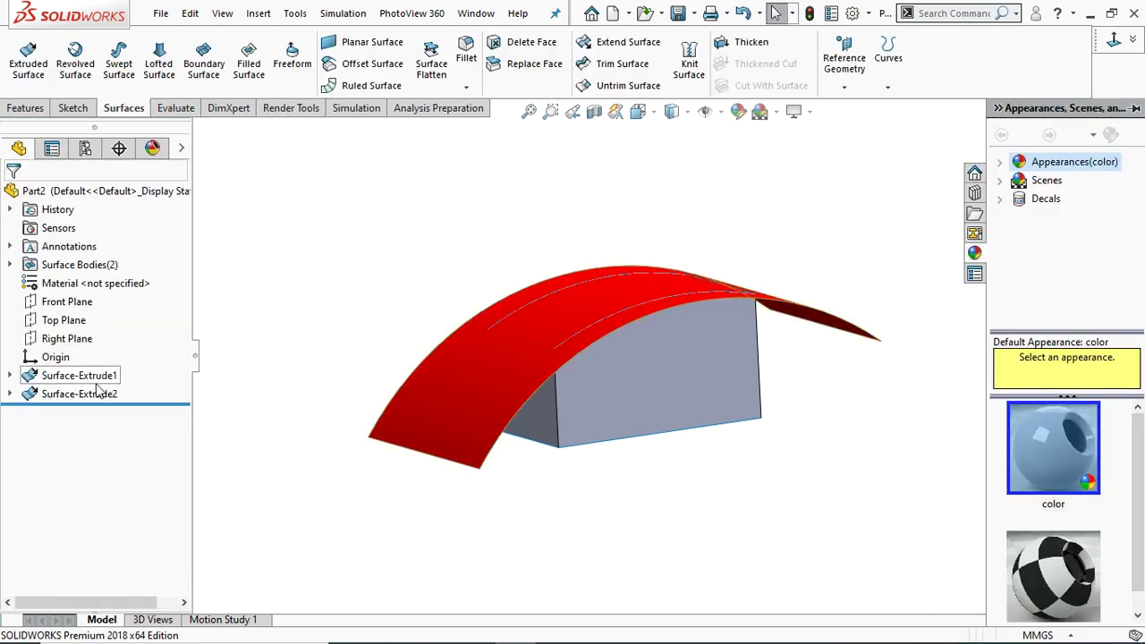
# Apply a light violet-blue appearance color to the box surface feature, comparing it with darker blue swatches.
pyautogui.click(62, 400)
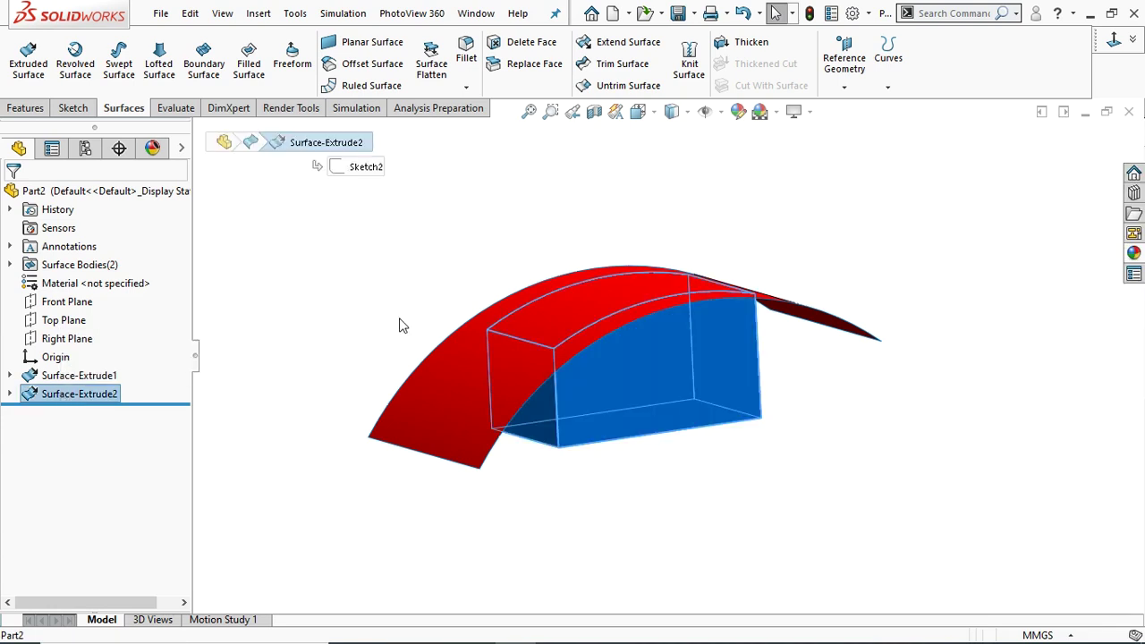
pyautogui.click(738, 112)
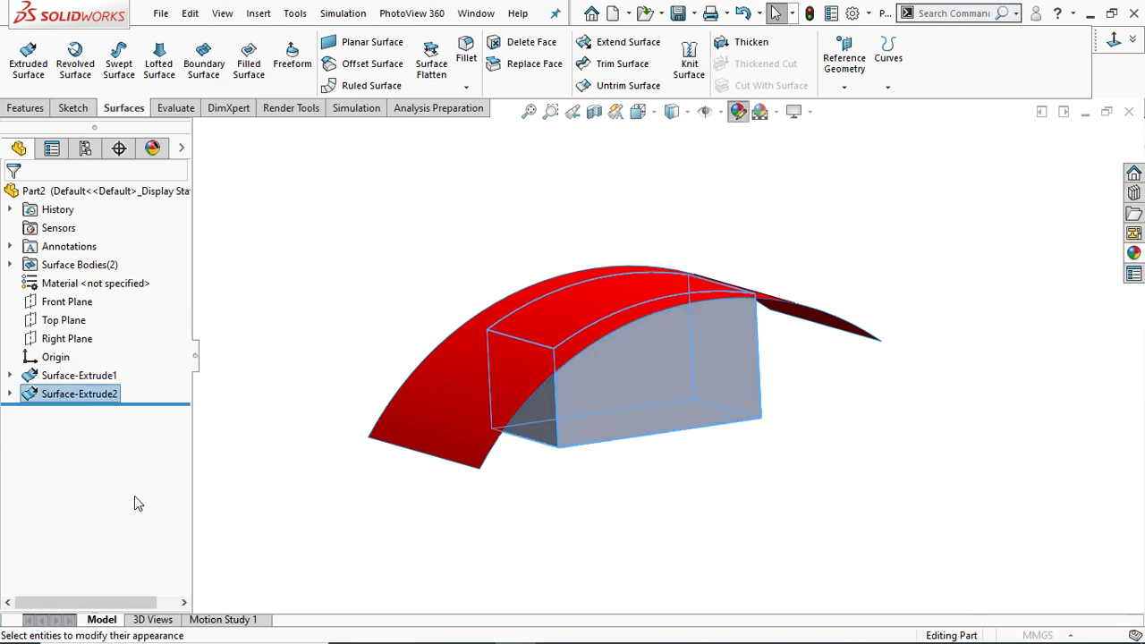
pyautogui.click(110, 546)
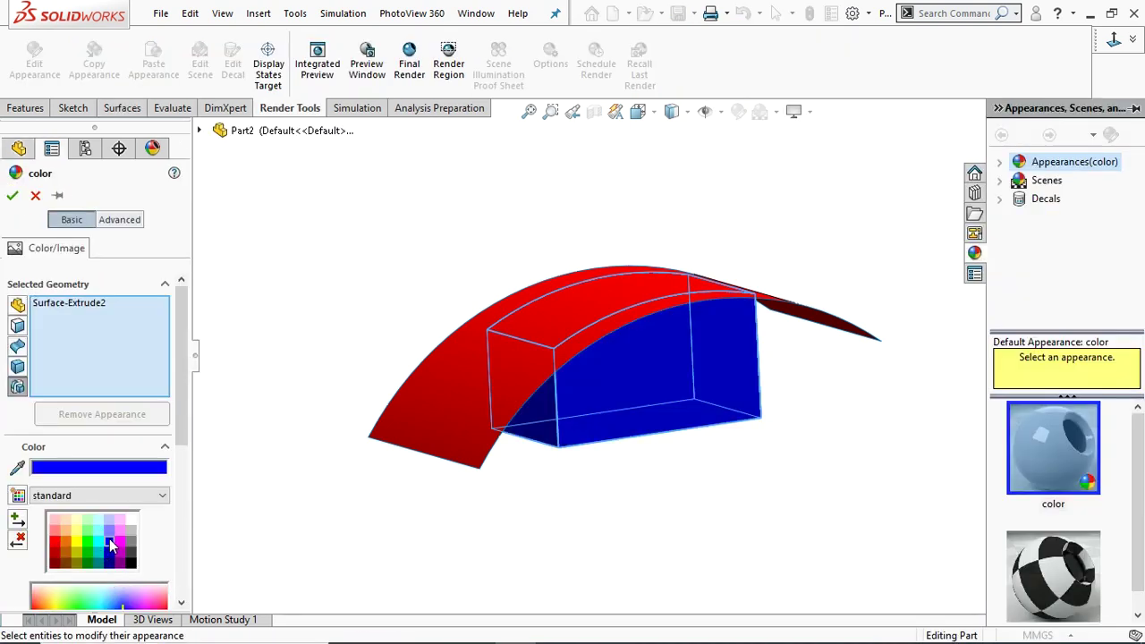
pyautogui.click(111, 534)
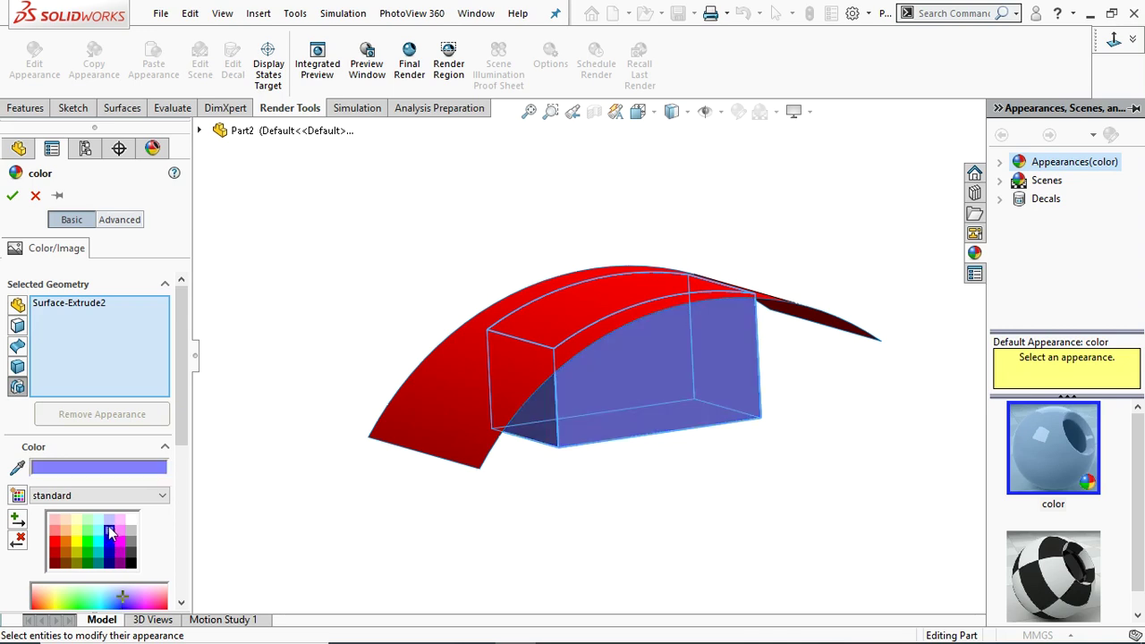
pyautogui.click(111, 558)
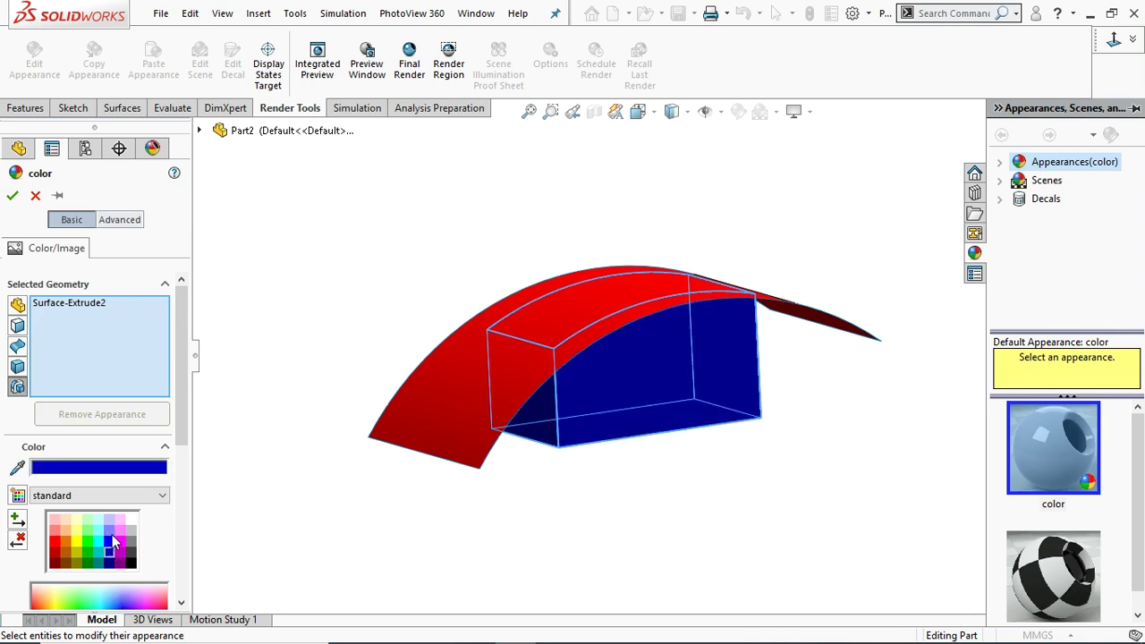
pyautogui.click(111, 534)
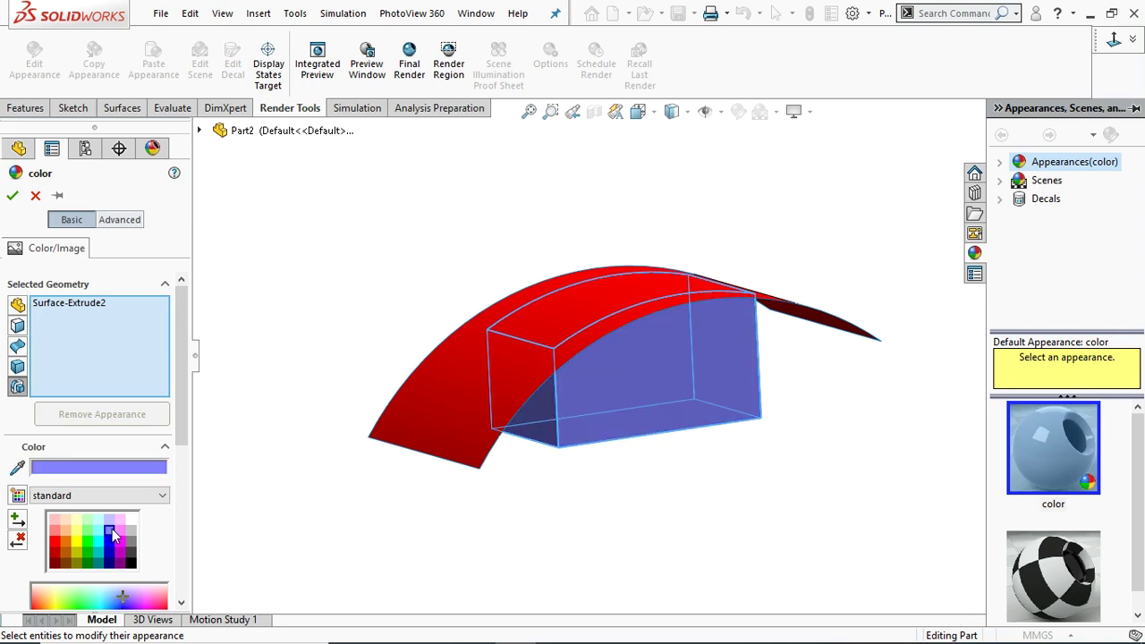
pyautogui.click(12, 198)
# Edit the box surface extrusion to add a second direction with a Blind depth of 20 mm.
pyautogui.scroll(3, 659, 294)
pyautogui.scroll(-4, 699, 355)
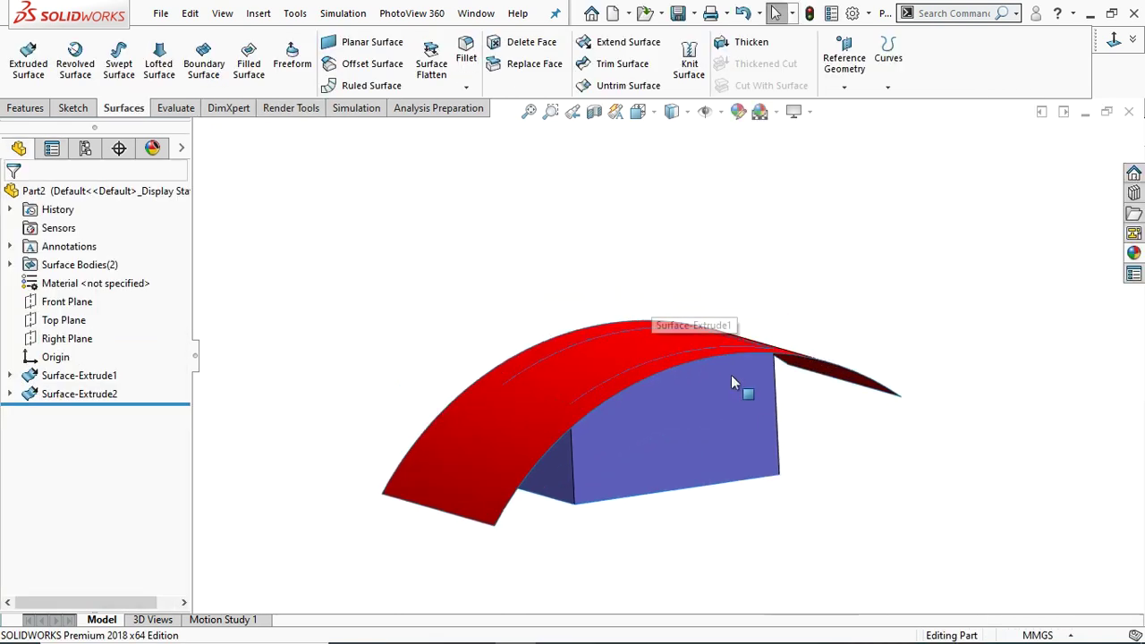
pyautogui.moveTo(760, 414); pyautogui.dragTo(734, 435, button='middle')
pyautogui.click(47, 396)
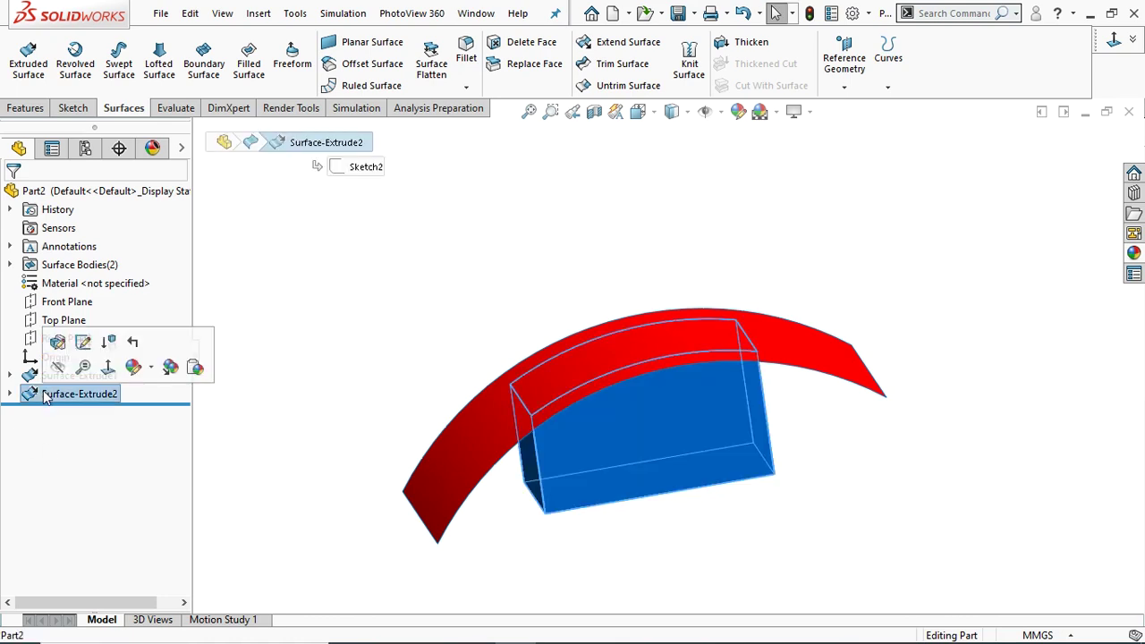
pyautogui.click(57, 344)
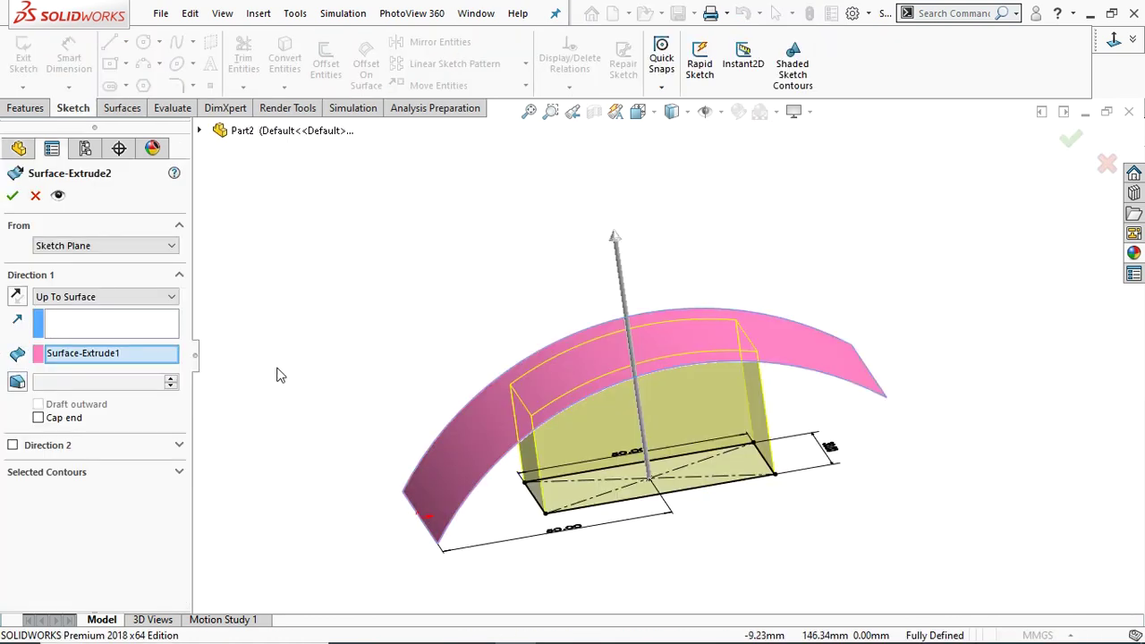
pyautogui.press('z')
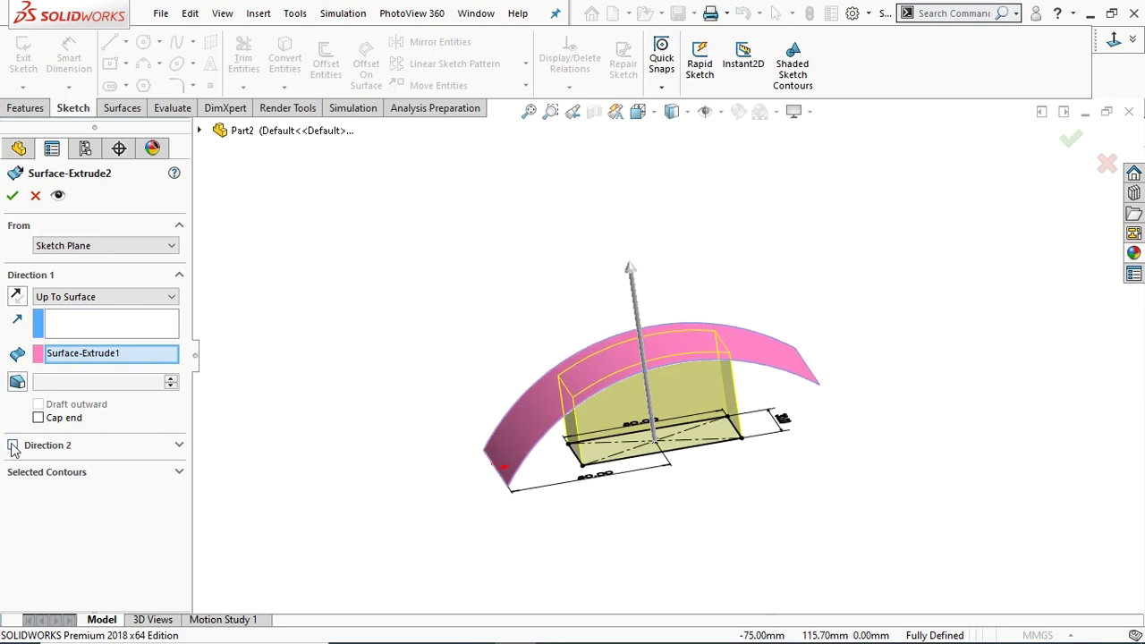
pyautogui.click(12, 447)
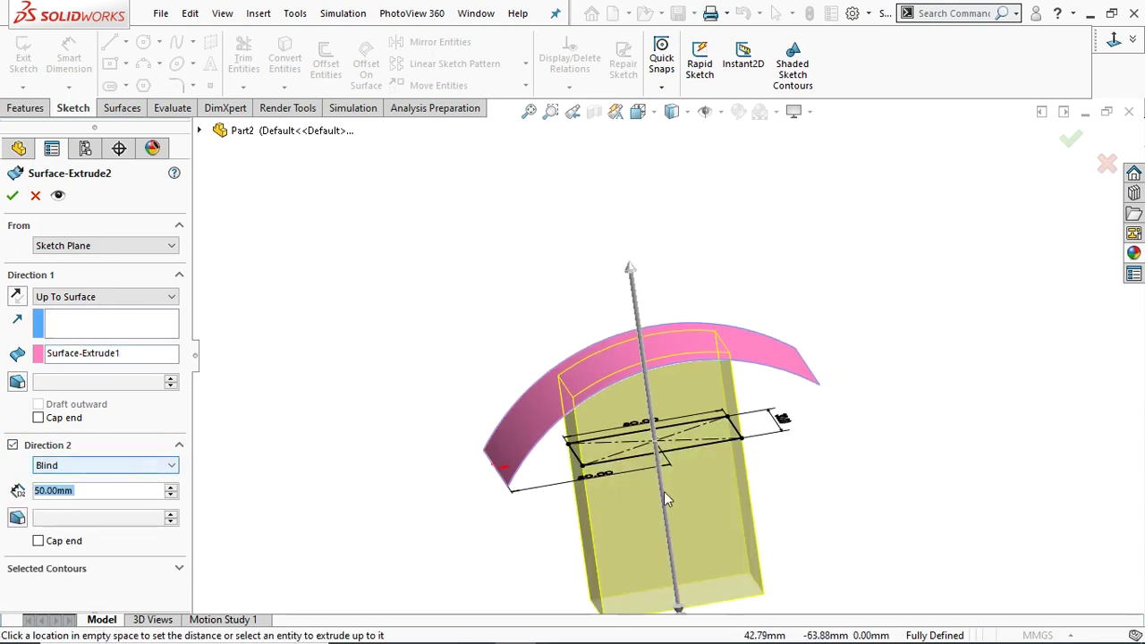
pyautogui.scroll(3, 652, 497)
pyautogui.scroll(-2, 662, 421)
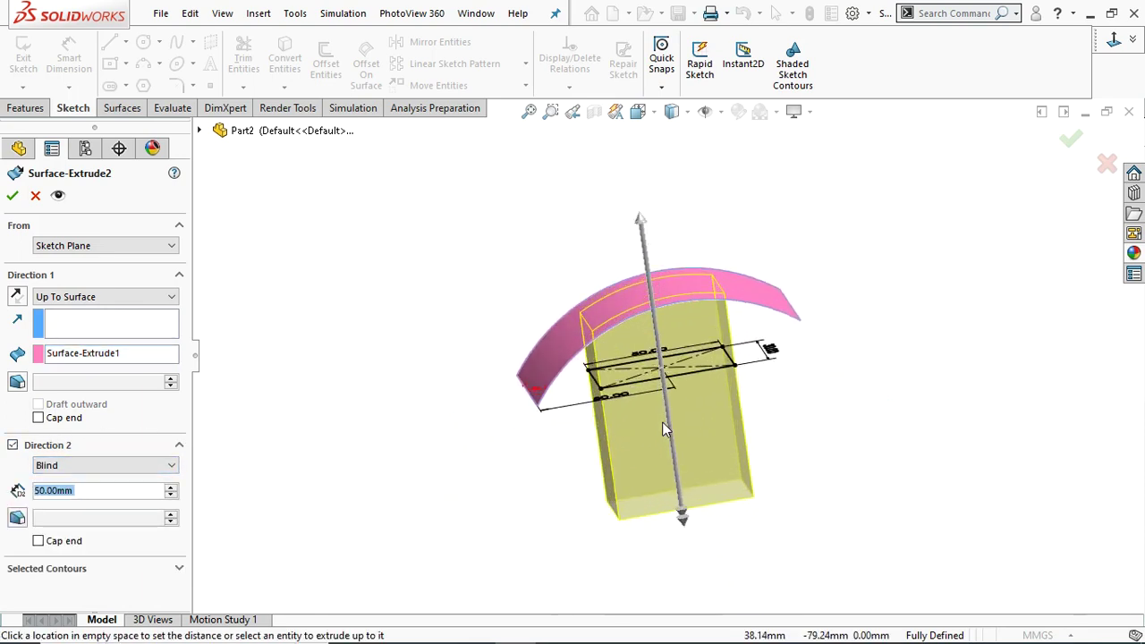
pyautogui.click(75, 490)
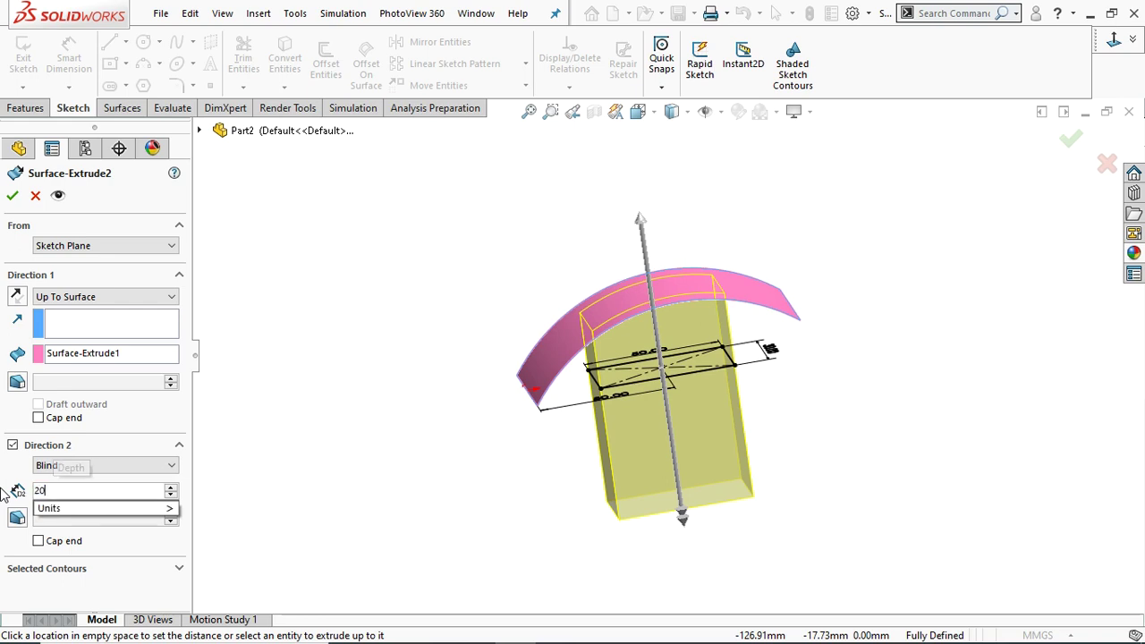
pyautogui.press('Return')
pyautogui.moveTo(766, 447); pyautogui.dragTo(840, 205, button='middle')
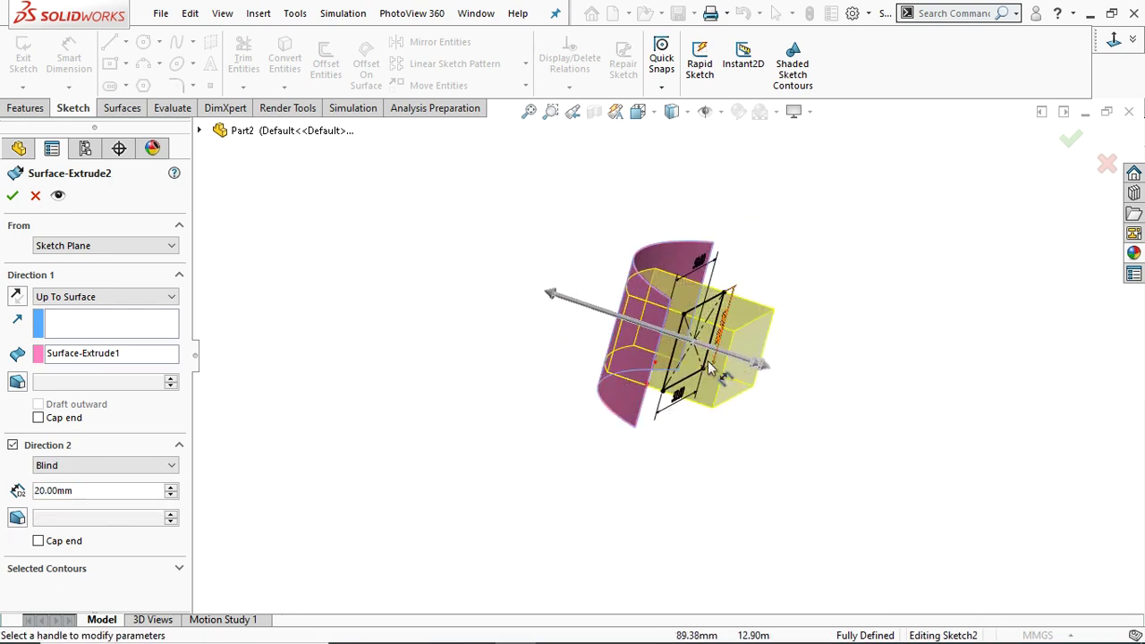
# Enable Cap end for the box extrusion's second direction, comparing the preview with the cap off and on.
pyautogui.click(39, 541)
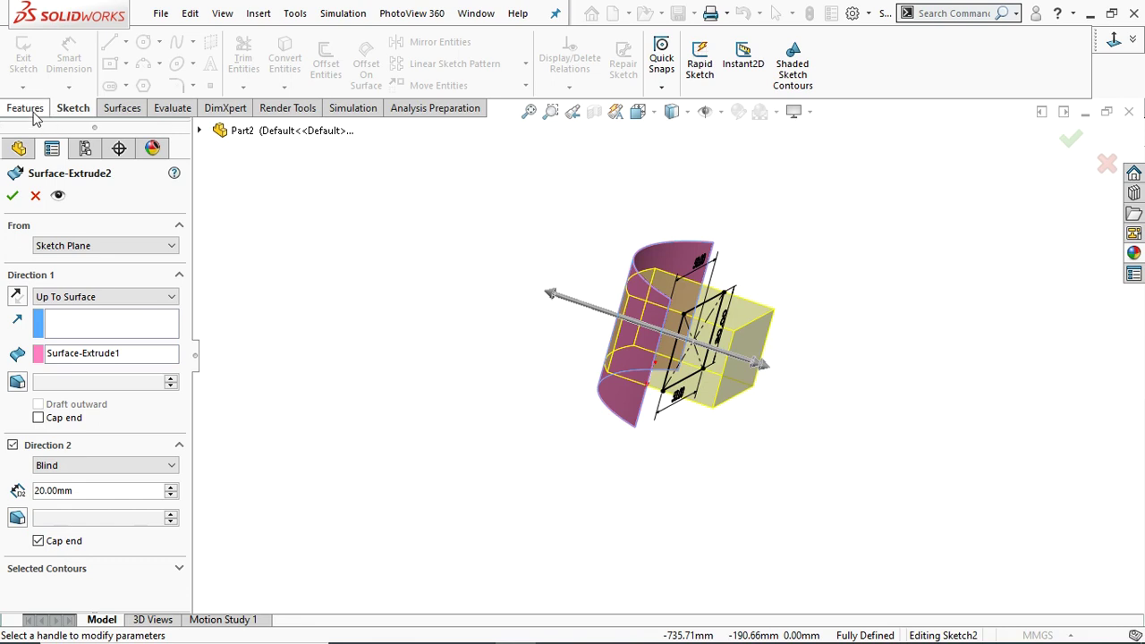
pyautogui.moveTo(808, 385); pyautogui.dragTo(765, 483, button='middle')
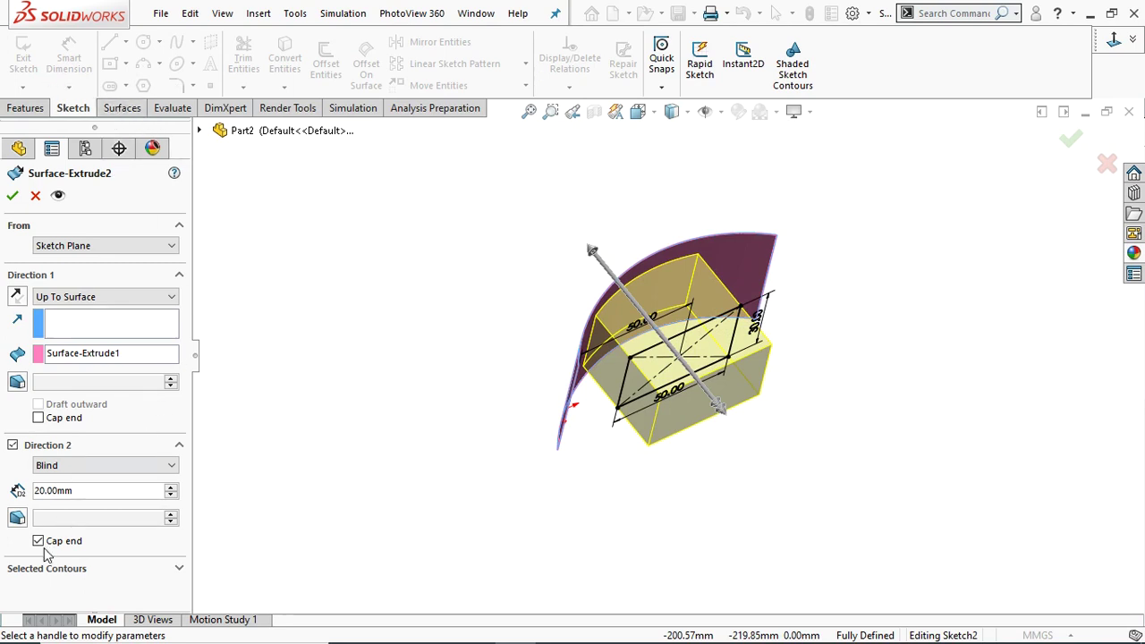
pyautogui.scroll(-5, 730, 414)
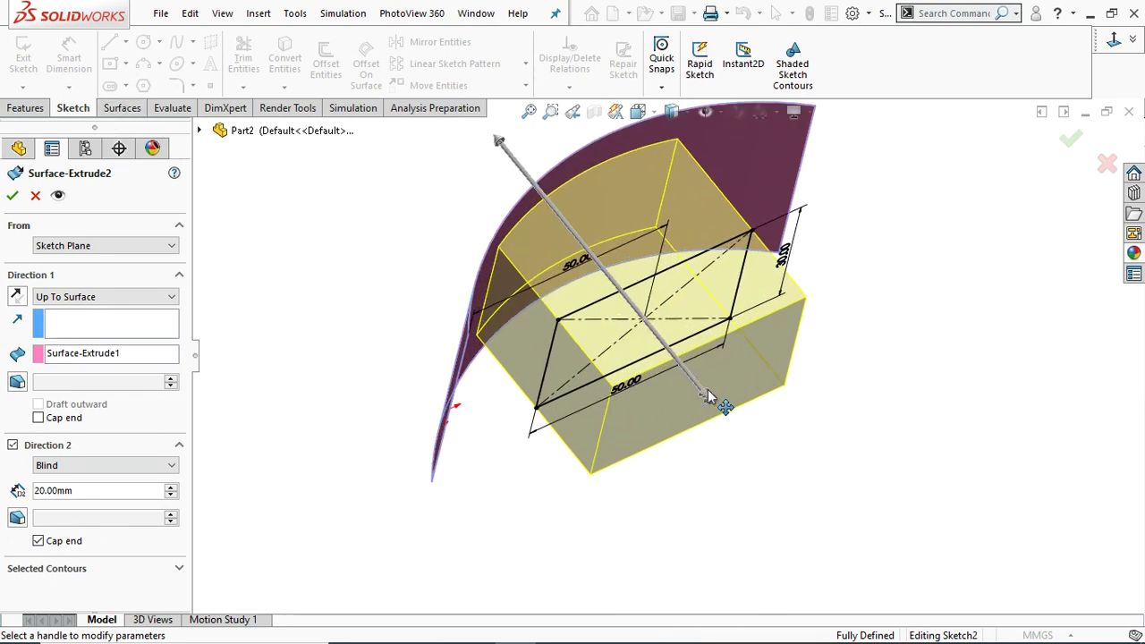
pyautogui.click(38, 541)
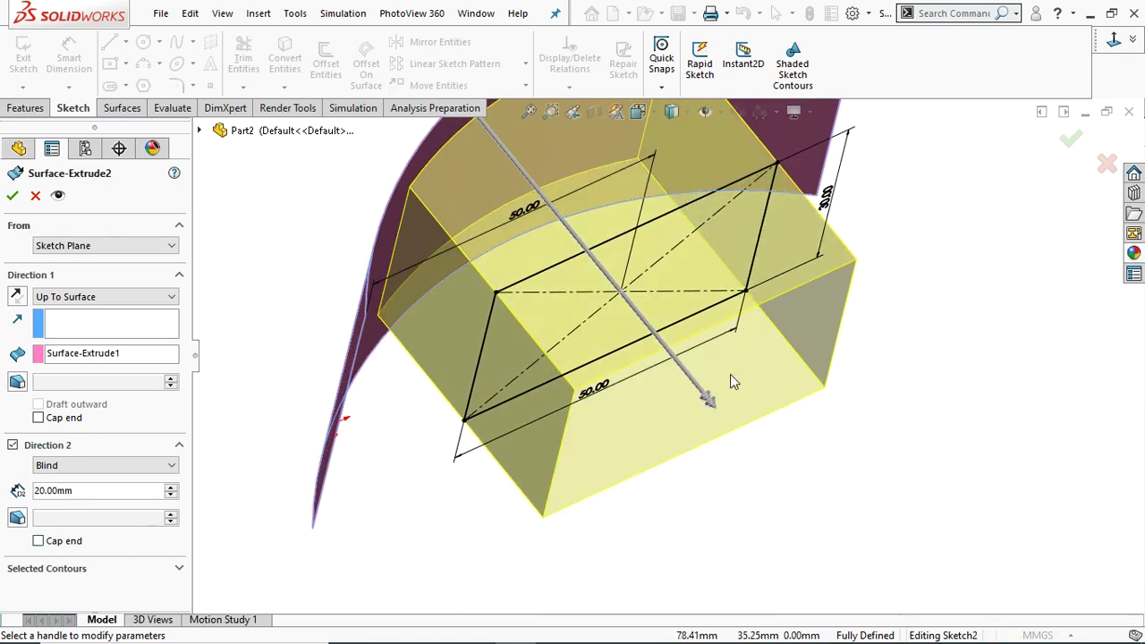
pyautogui.click(40, 543)
pyautogui.moveTo(686, 402)
pyautogui.mouseDown(button='middle')
pyautogui.moveTo(830, 302)
pyautogui.moveTo(843, 371)
pyautogui.moveTo(694, 420)
pyautogui.mouseUp(button='middle')
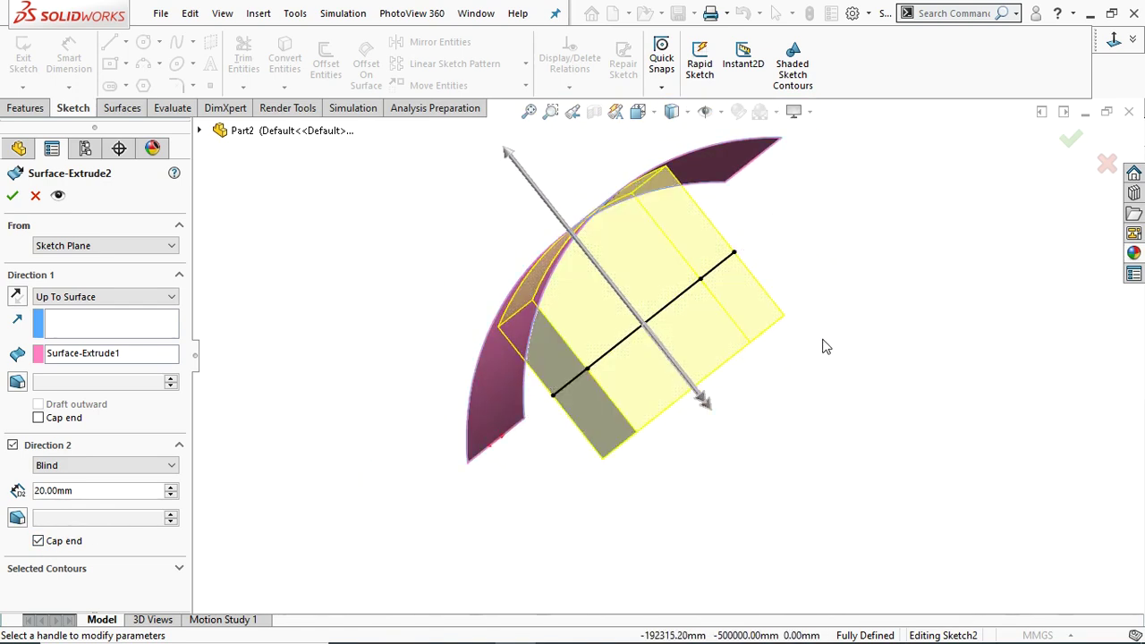
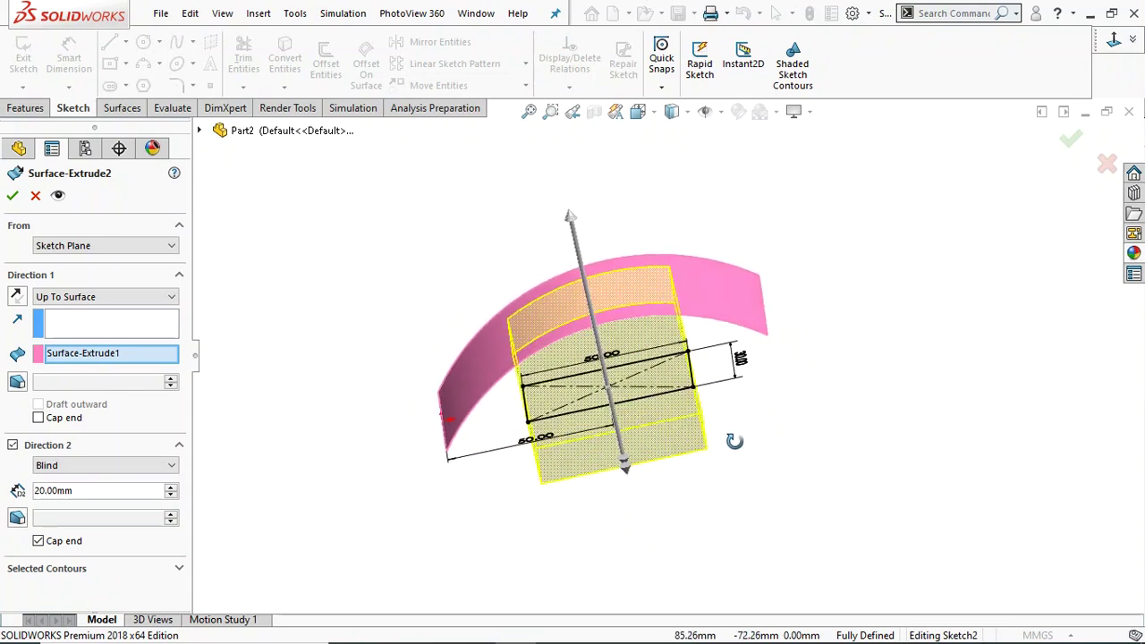
# Set the box extrusion's first direction to Offset From Surface, using the curved surface with a 5 mm offset distance.
pyautogui.click(103, 298)
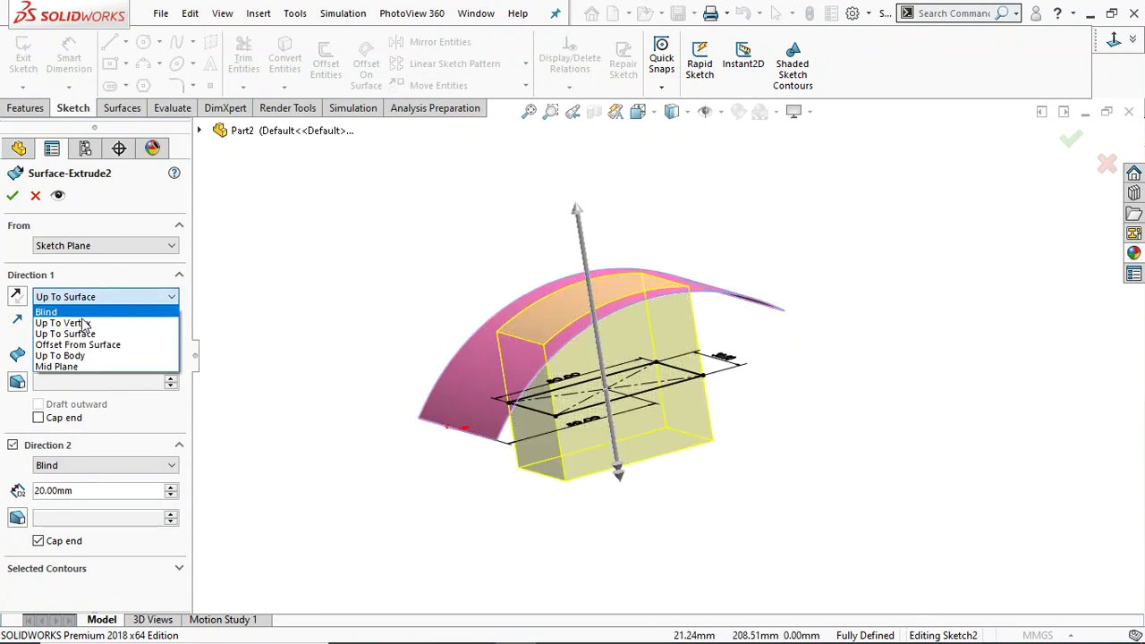
pyautogui.click(79, 343)
pyautogui.moveTo(314, 381); pyautogui.dragTo(291, 429, button='middle')
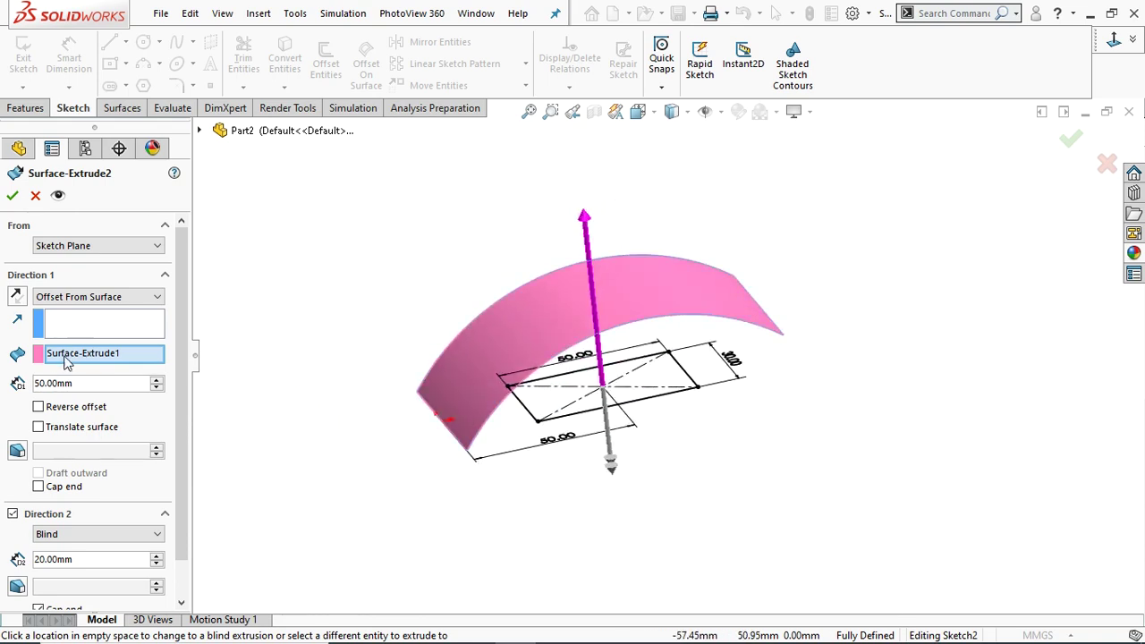
pyautogui.moveTo(370, 427); pyautogui.dragTo(369, 393, button='middle')
pyautogui.click(73, 383)
pyautogui.moveTo(73, 383); pyautogui.dragTo(35, 384)
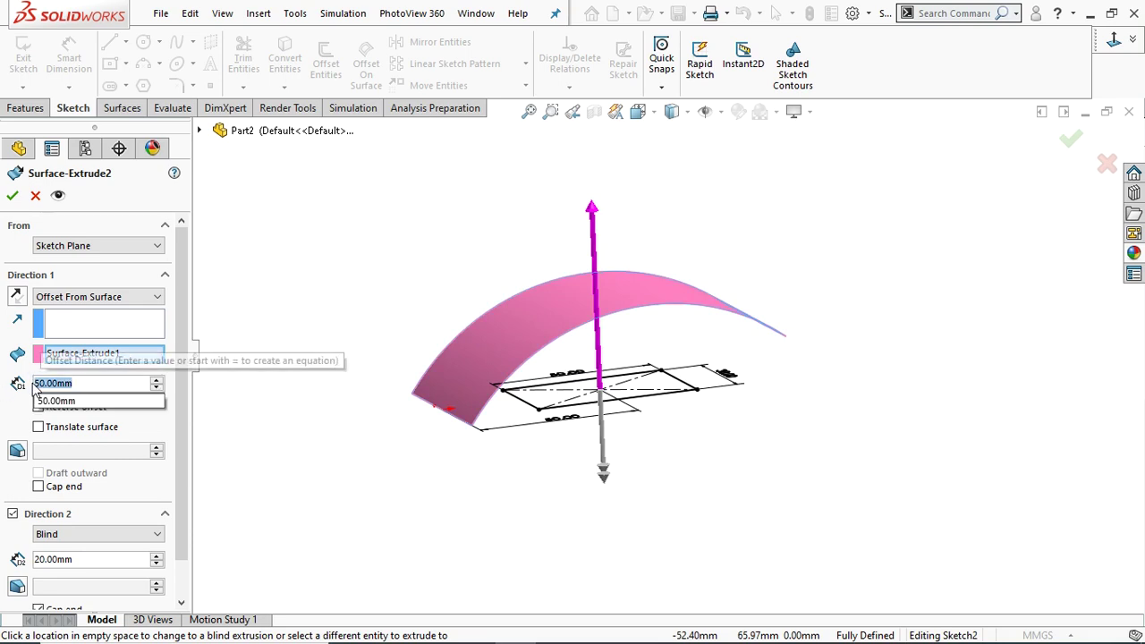
pyautogui.write('5')
pyautogui.press('Return')
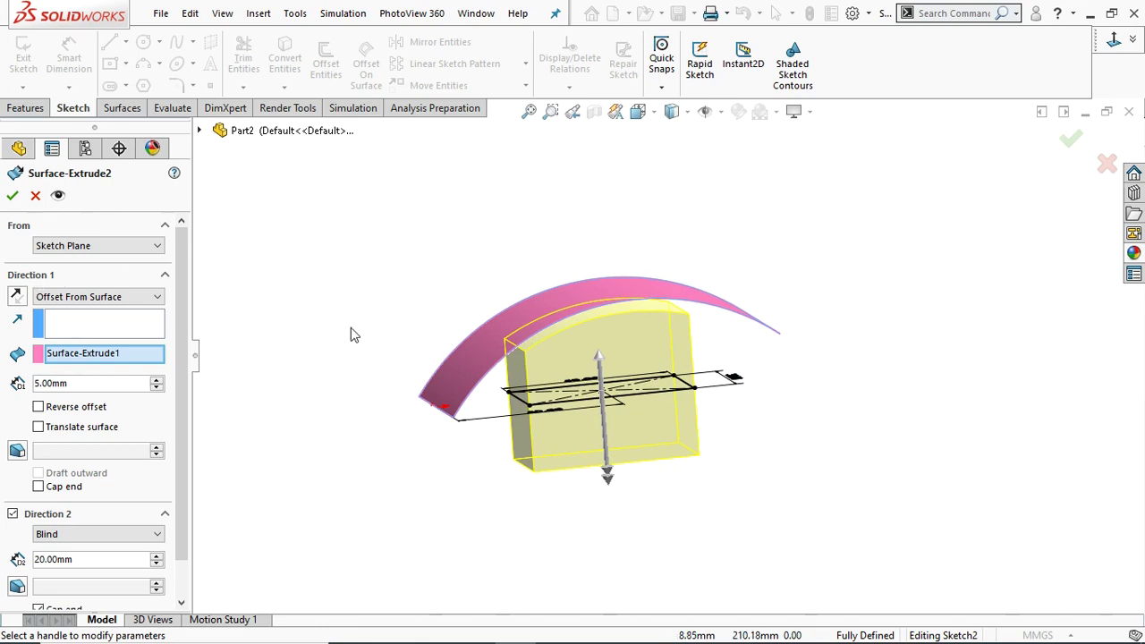
pyautogui.scroll(-2, 592, 319)
pyautogui.moveTo(695, 340); pyautogui.dragTo(677, 302, button='middle')
pyautogui.moveTo(813, 348); pyautogui.dragTo(703, 403, button='middle')
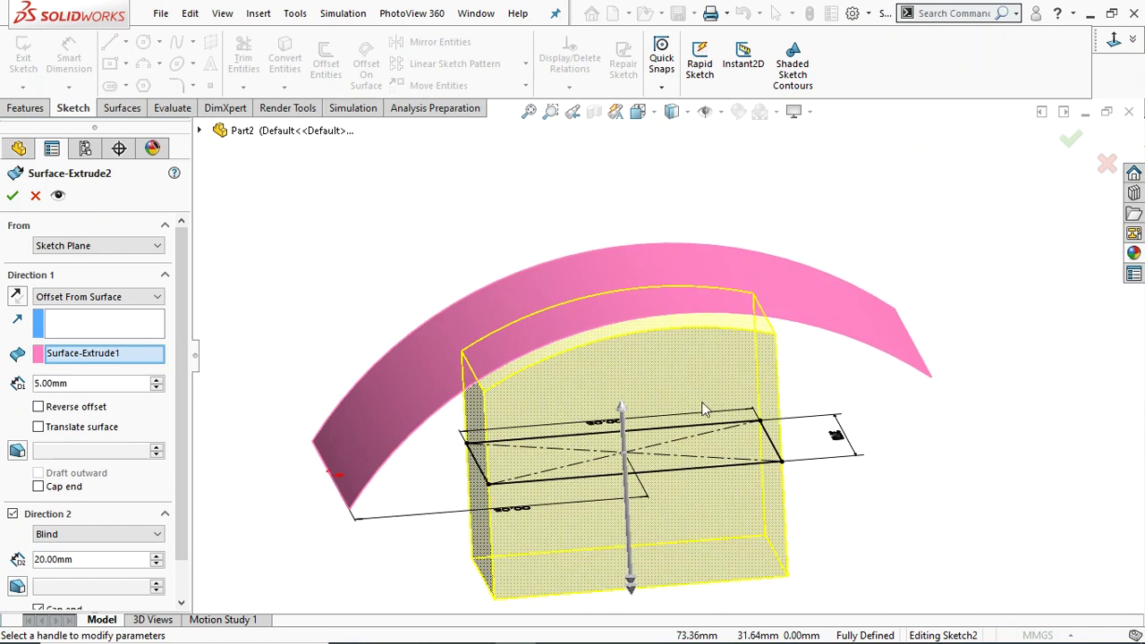
# Enable Reverse offset for the box extrusion's first direction and inspect the preview above the curved surface.
pyautogui.click(16, 297)
pyautogui.click(16, 298)
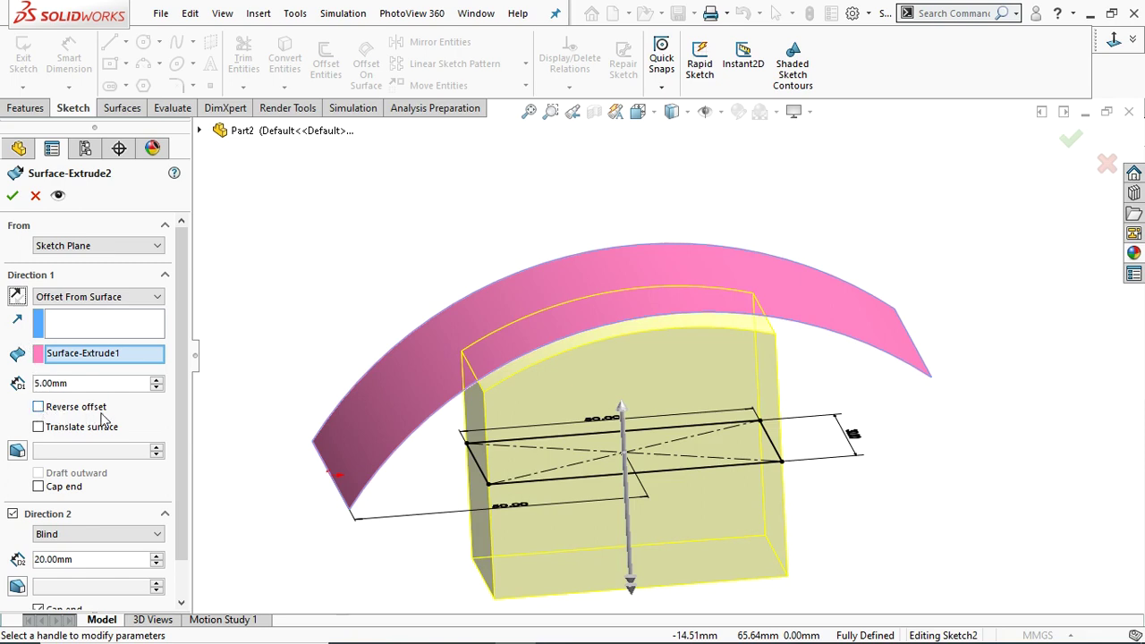
pyautogui.click(38, 407)
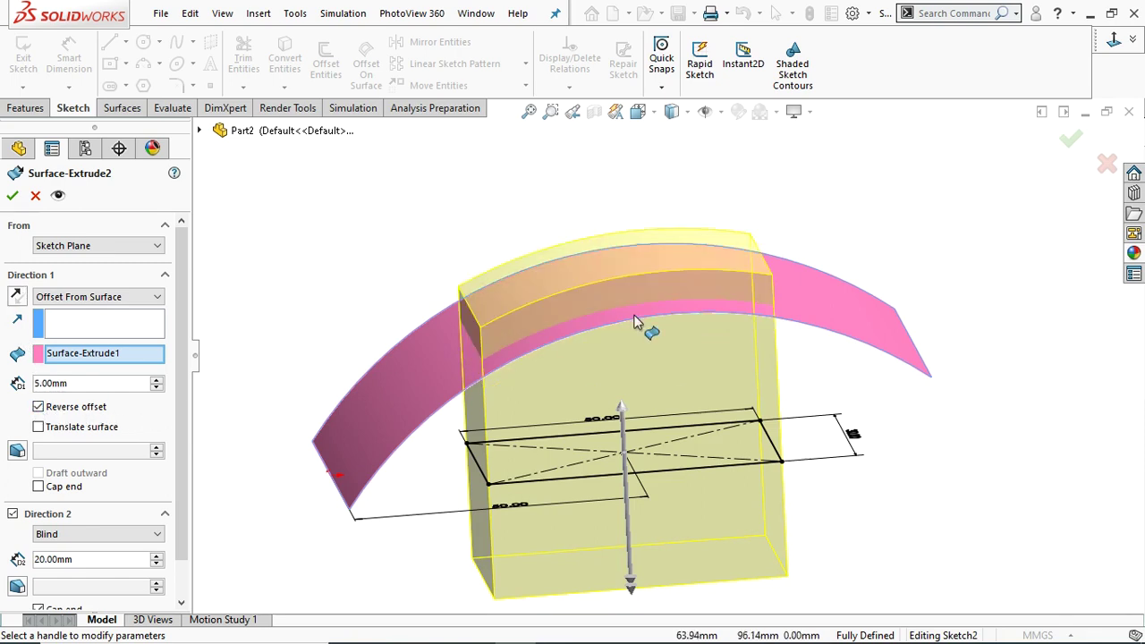
pyautogui.scroll(-2, 630, 321)
pyautogui.scroll(3, 631, 322)
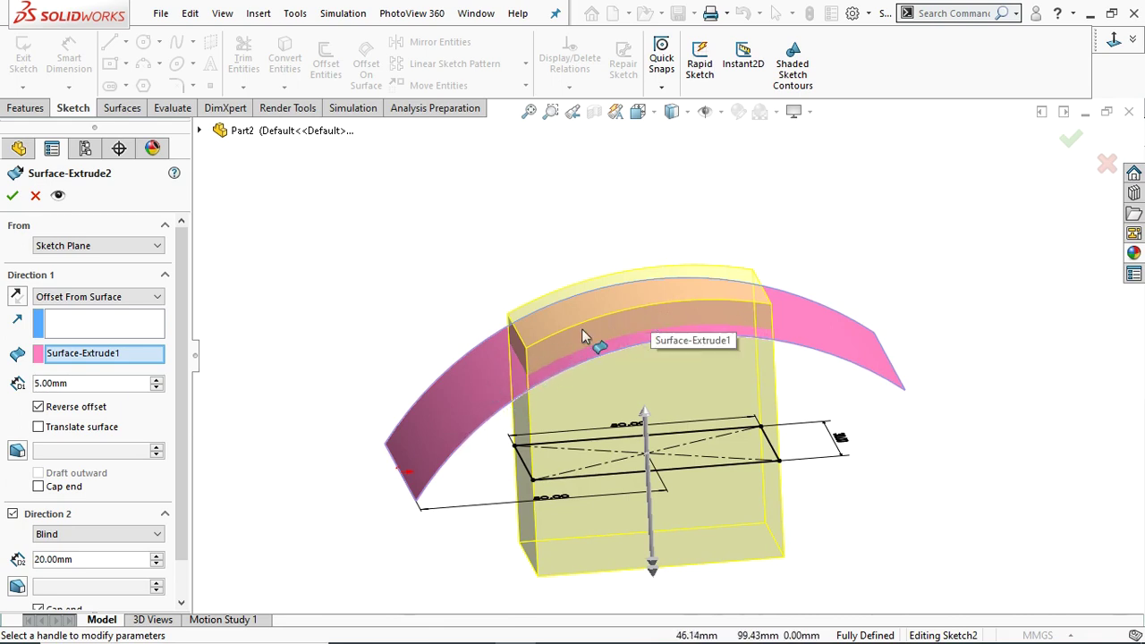
pyautogui.moveTo(760, 380)
pyautogui.mouseDown(button='middle')
pyautogui.moveTo(805, 348)
pyautogui.moveTo(804, 386)
pyautogui.mouseUp(button='middle')
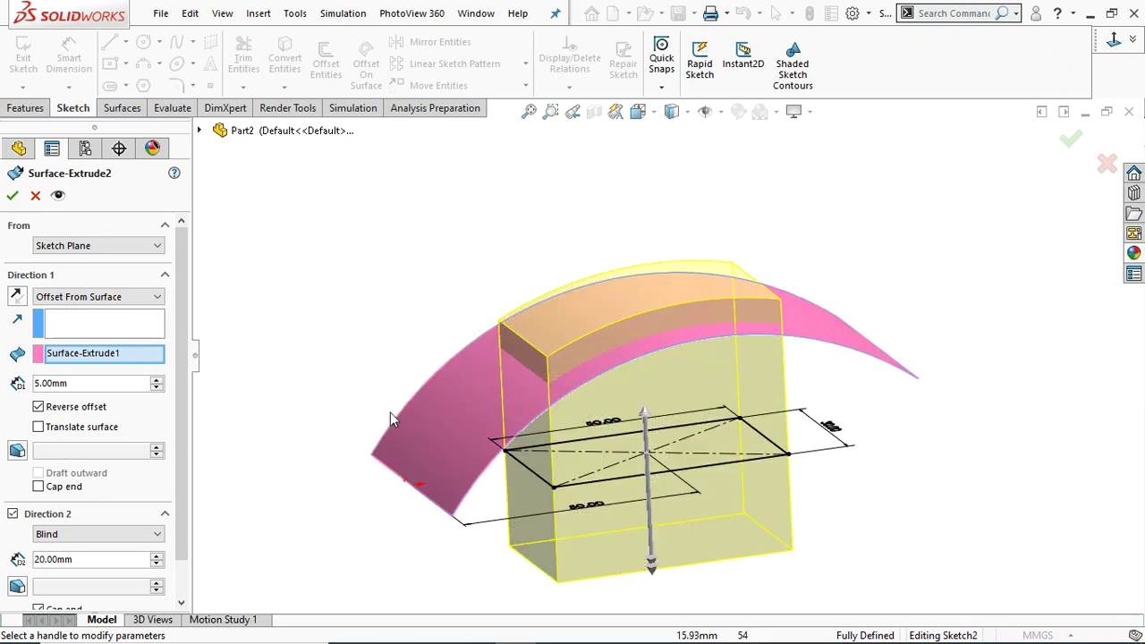
pyautogui.scroll(2, 642, 348)
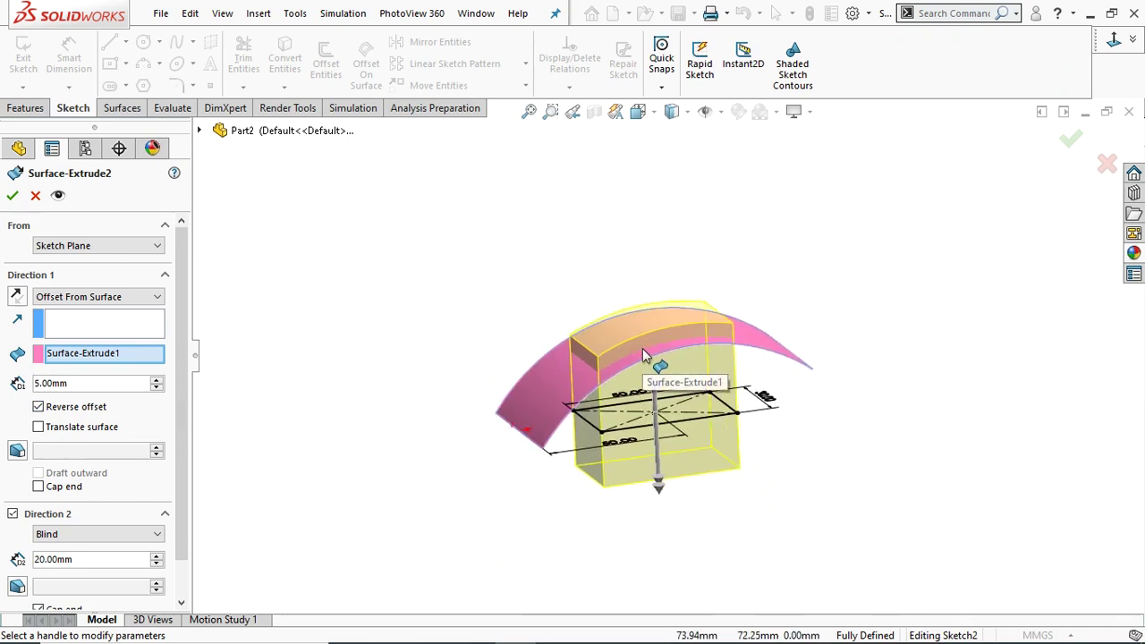
pyautogui.scroll(-3, 642, 348)
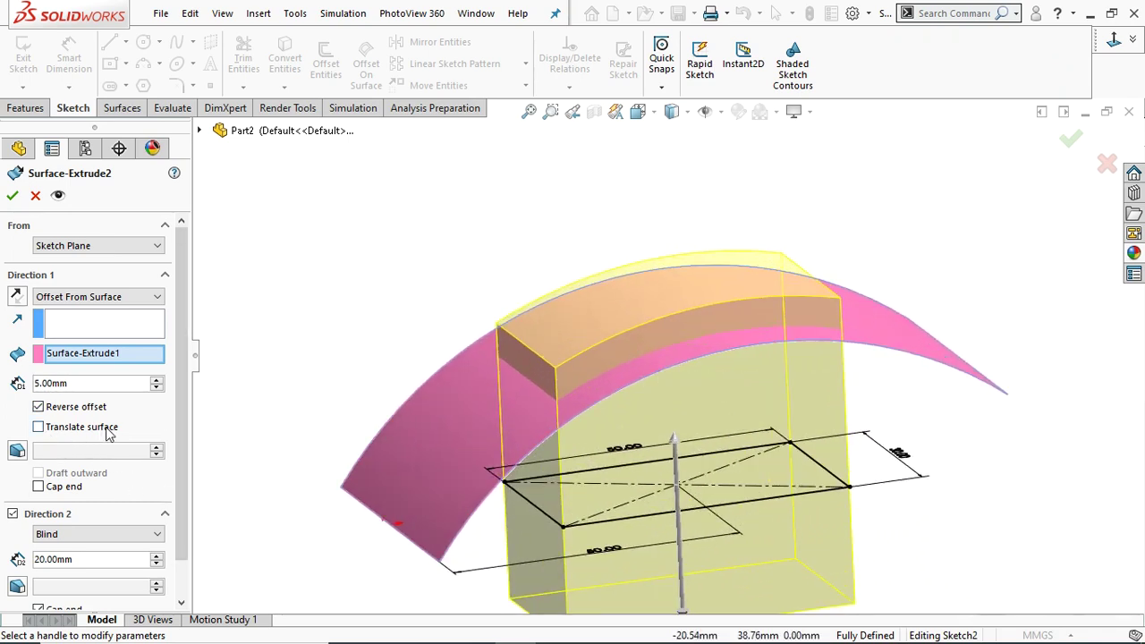
# Enable Translate surface for the box extrusion's first direction and set the offset distance to 50 mm.
pyautogui.click(38, 428)
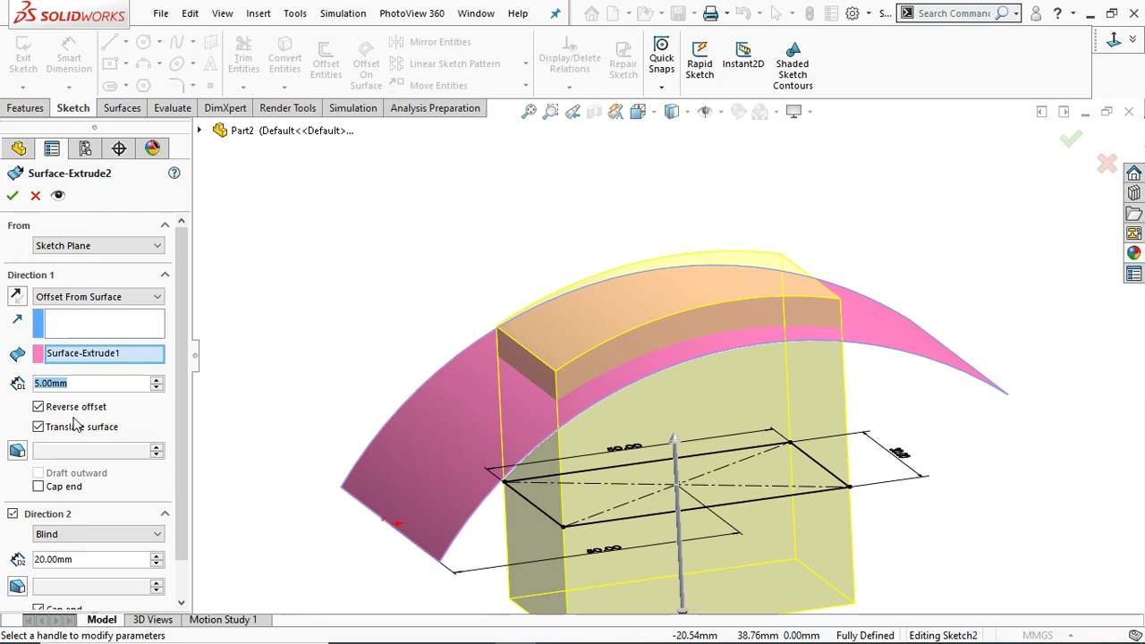
pyautogui.write('50')
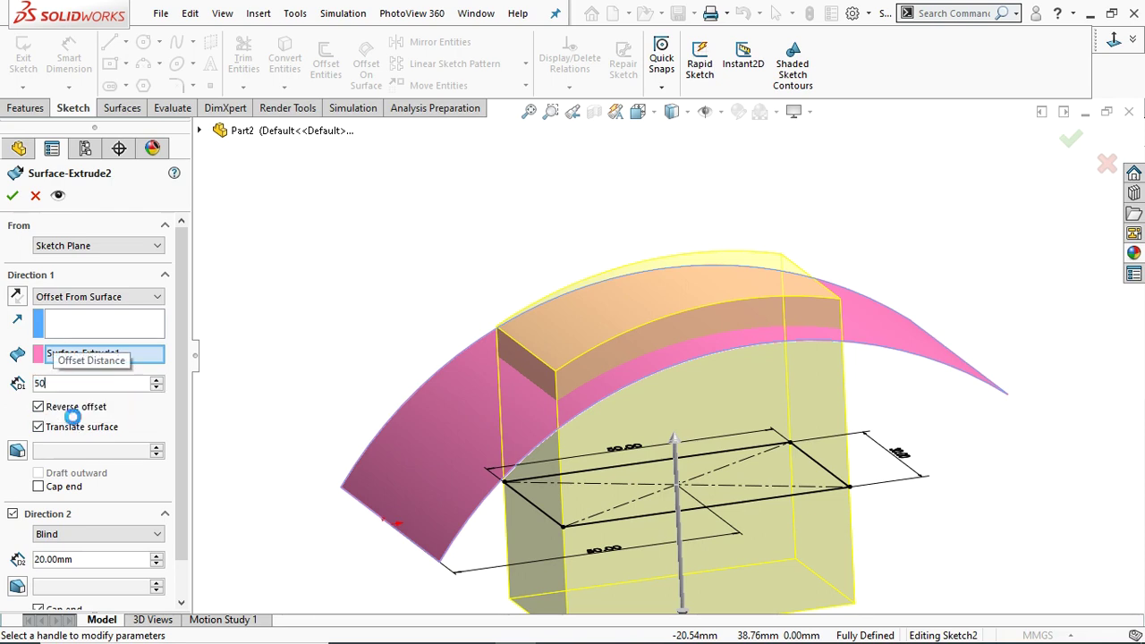
pyautogui.press('Return')
pyautogui.scroll(5, 327, 299)
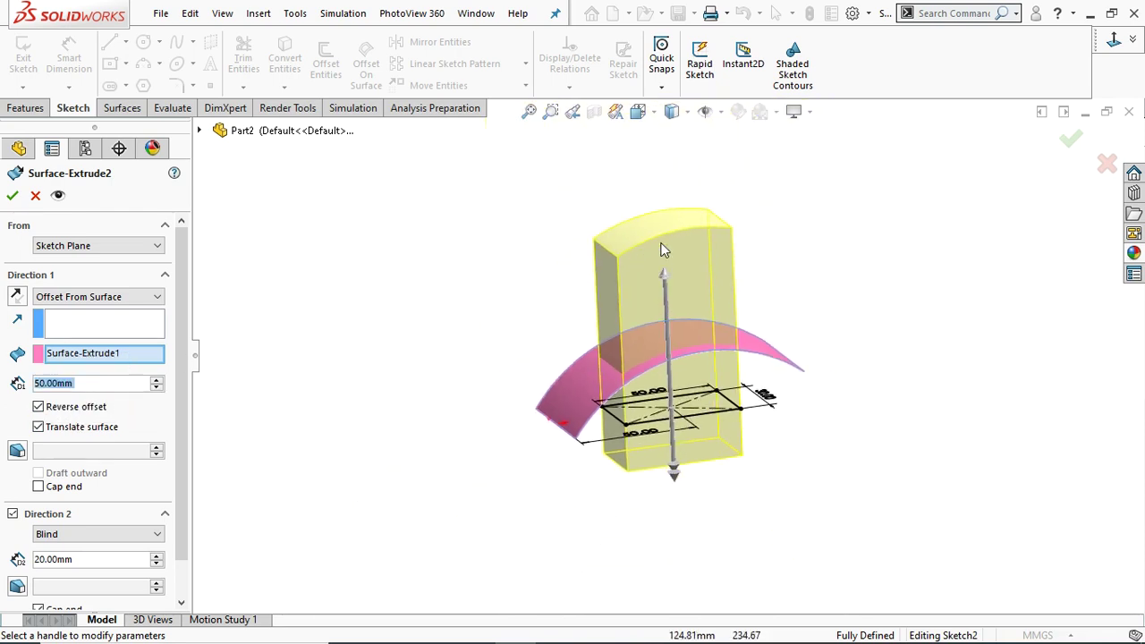
pyautogui.scroll(-3, 674, 248)
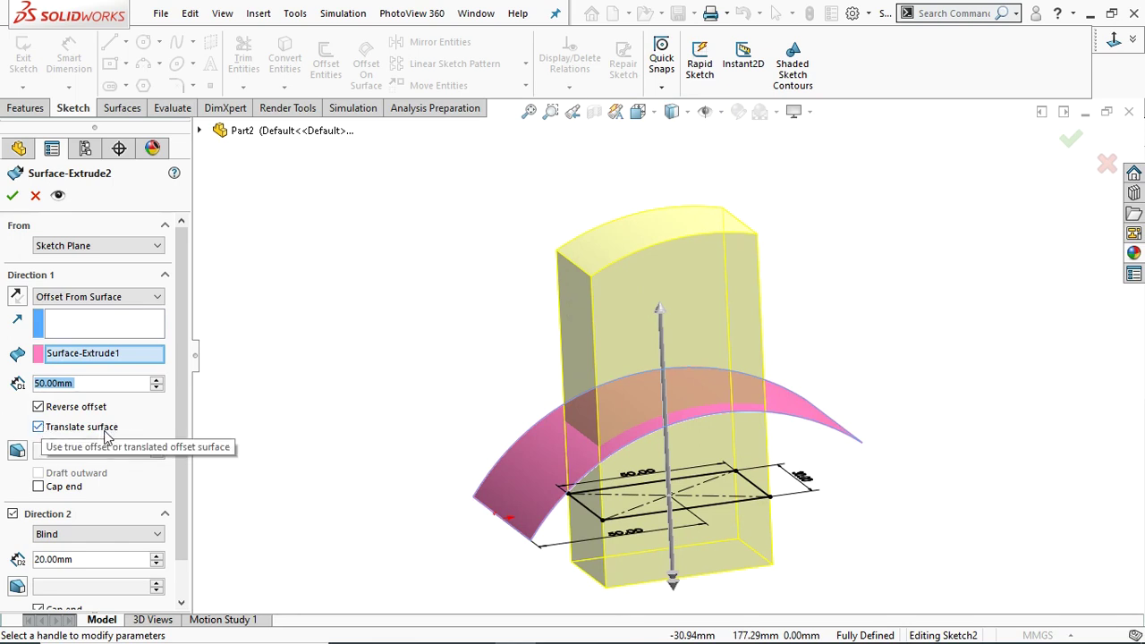
# Compare the box preview with Translate surface off and on, leave it enabled and accept the extrusion.
pyautogui.click(39, 428)
pyautogui.click(39, 427)
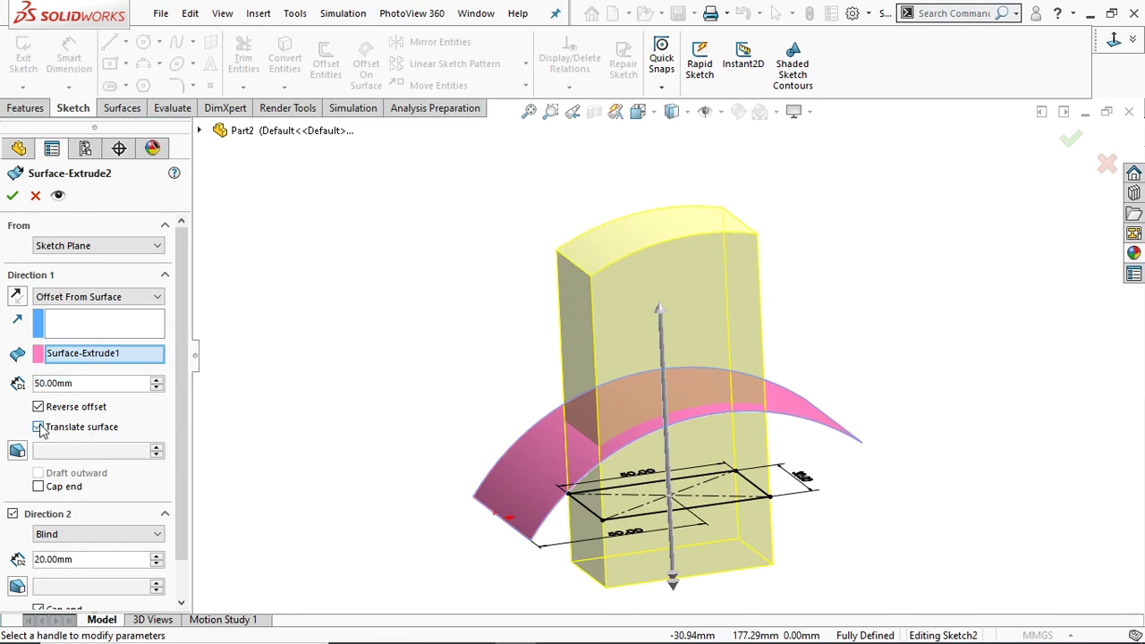
pyautogui.click(40, 427)
pyautogui.click(39, 427)
pyautogui.click(13, 196)
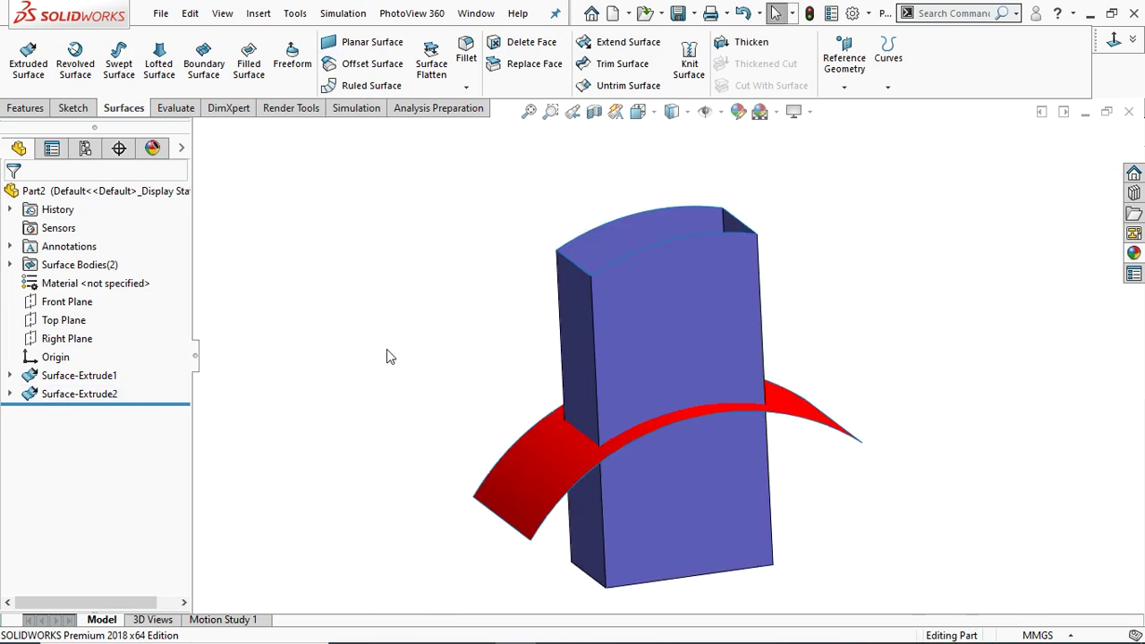
# Edit the box surface extrusion and change its first direction's end condition to Blind at 50 mm.
pyautogui.moveTo(722, 354); pyautogui.dragTo(827, 280, button='middle')
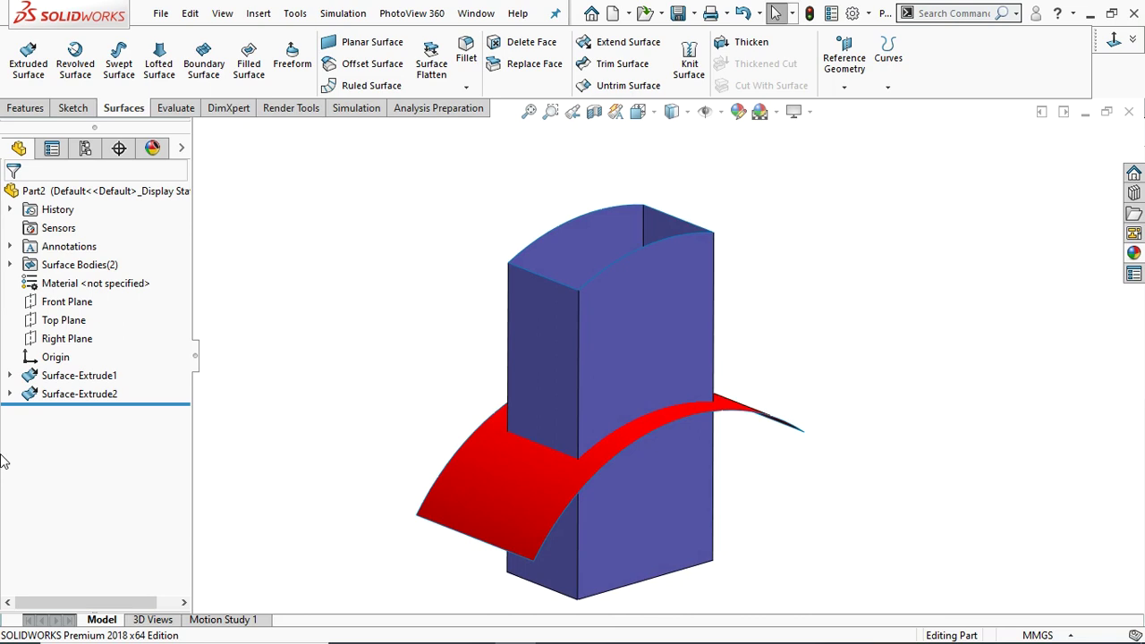
pyautogui.click(51, 394)
pyautogui.click(82, 341)
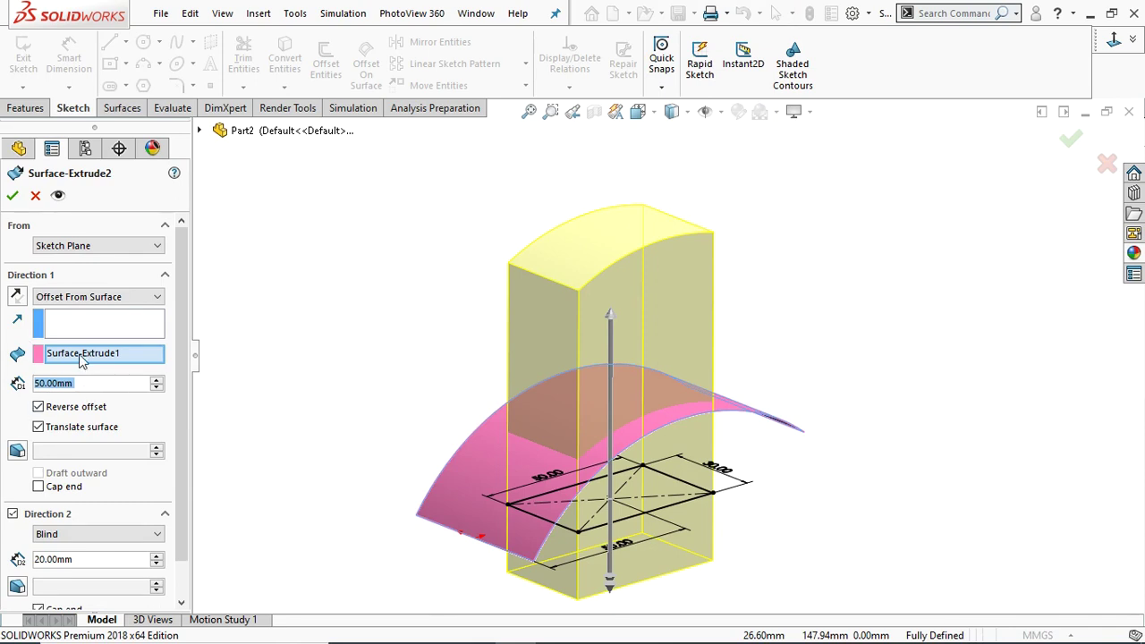
pyautogui.click(89, 296)
pyautogui.click(70, 308)
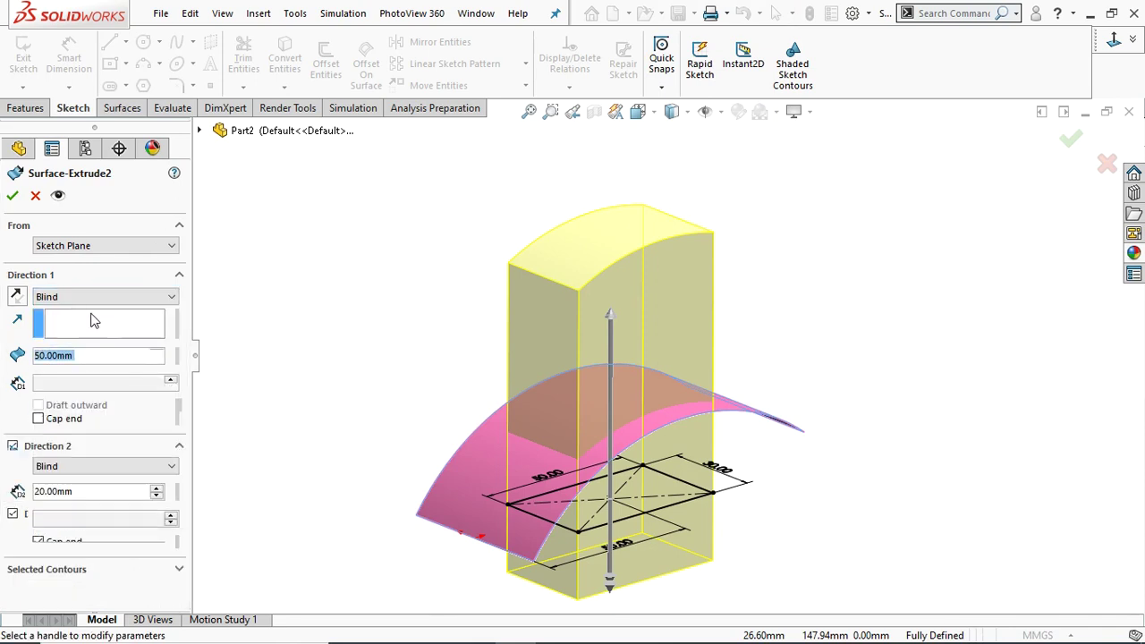
pyautogui.moveTo(623, 445); pyautogui.dragTo(556, 457, button='middle')
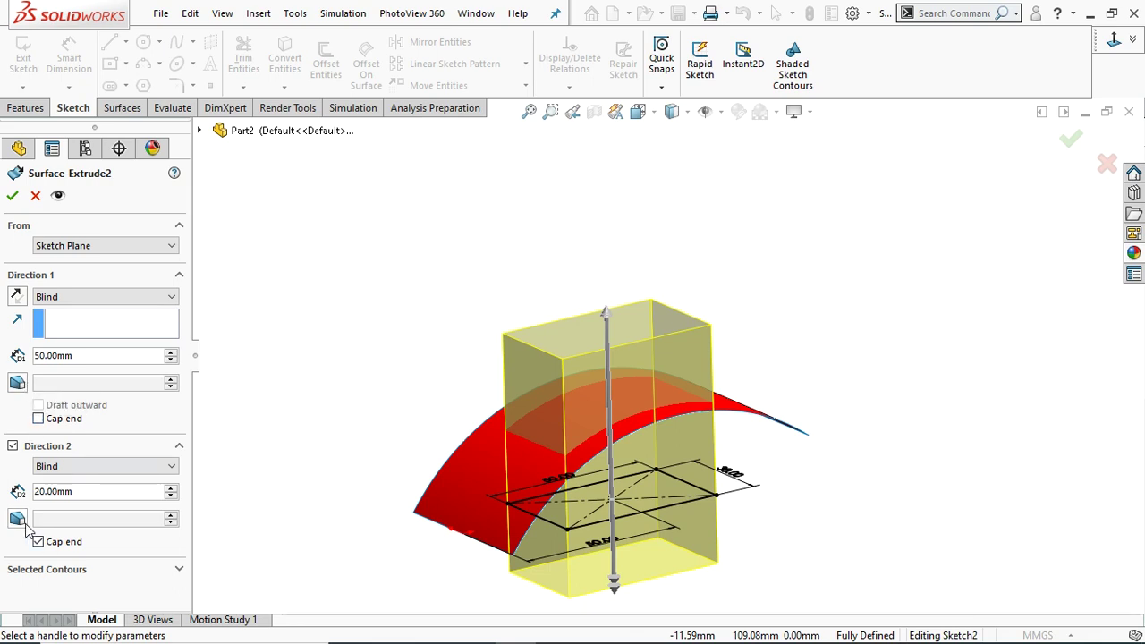
# Turn on draft for the box extrusion's second direction and set the draft angle to 20 degrees.
pyautogui.keyDown('ctrl'); pyautogui.moveTo(652, 557); pyautogui.dragTo(628, 513, button='middle'); pyautogui.keyUp('ctrl')
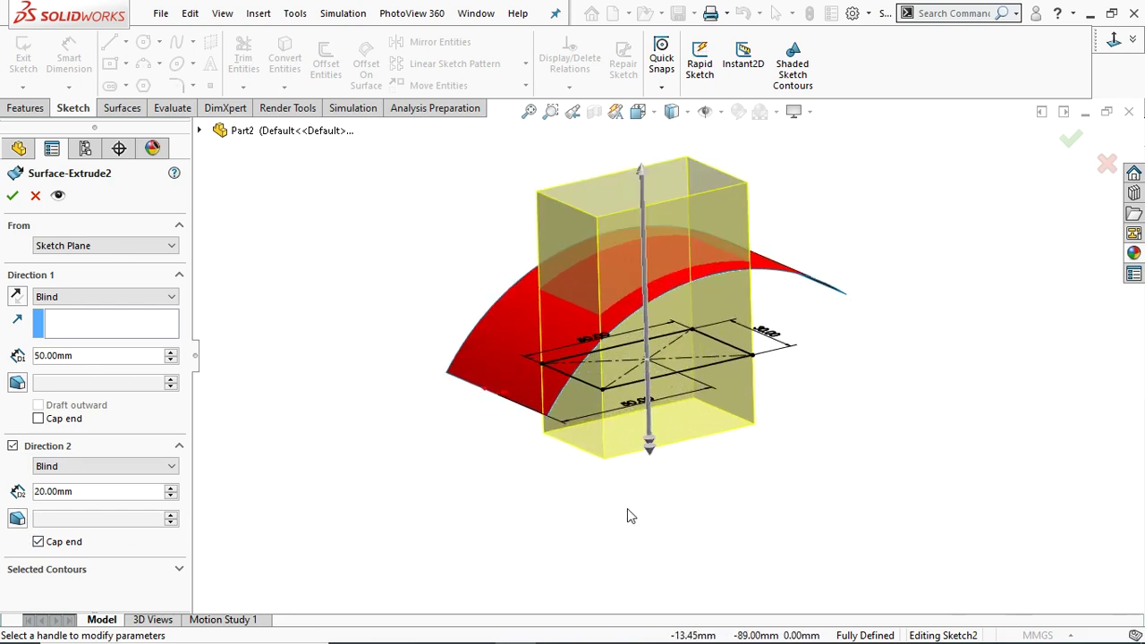
pyautogui.click(17, 518)
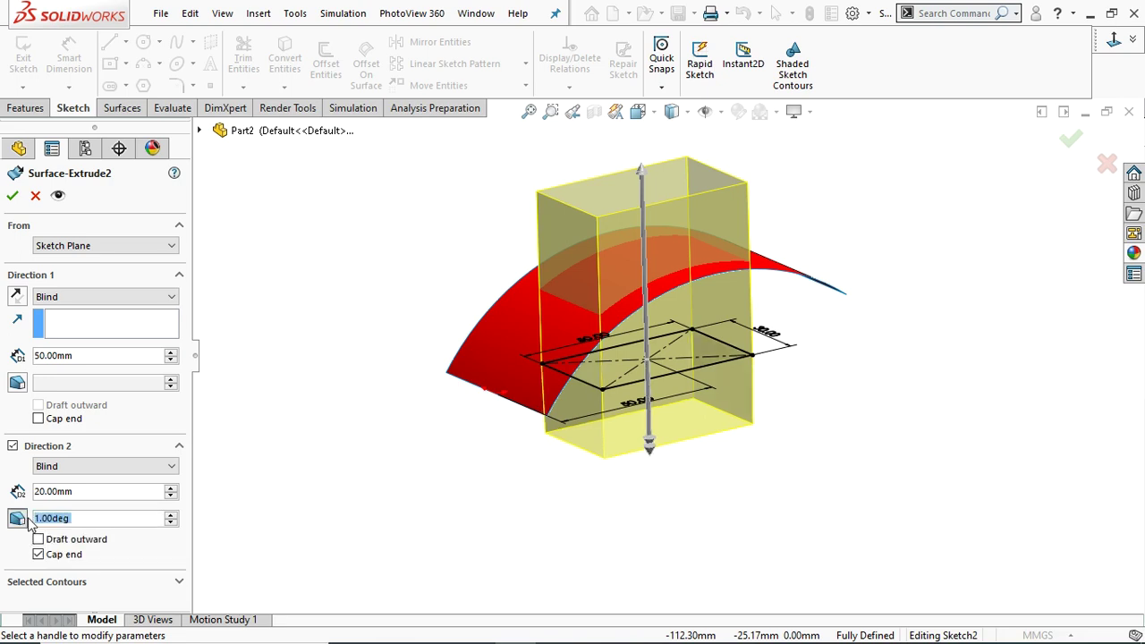
pyautogui.moveTo(736, 542); pyautogui.dragTo(706, 402, button='middle')
pyautogui.click(84, 515)
pyautogui.click(84, 515)
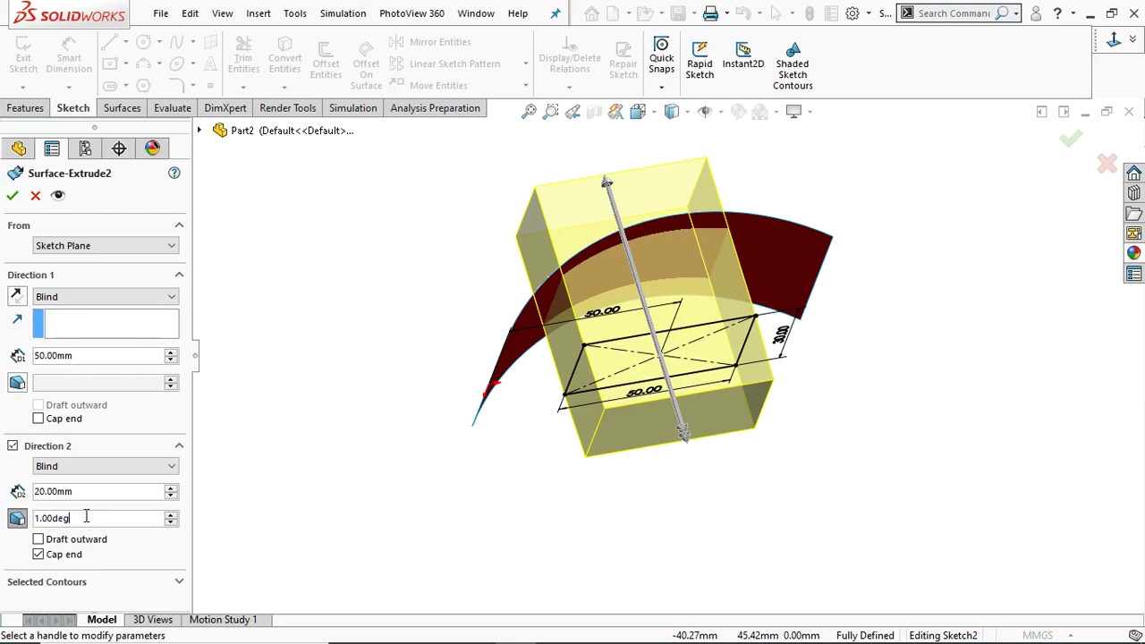
pyautogui.write('20')
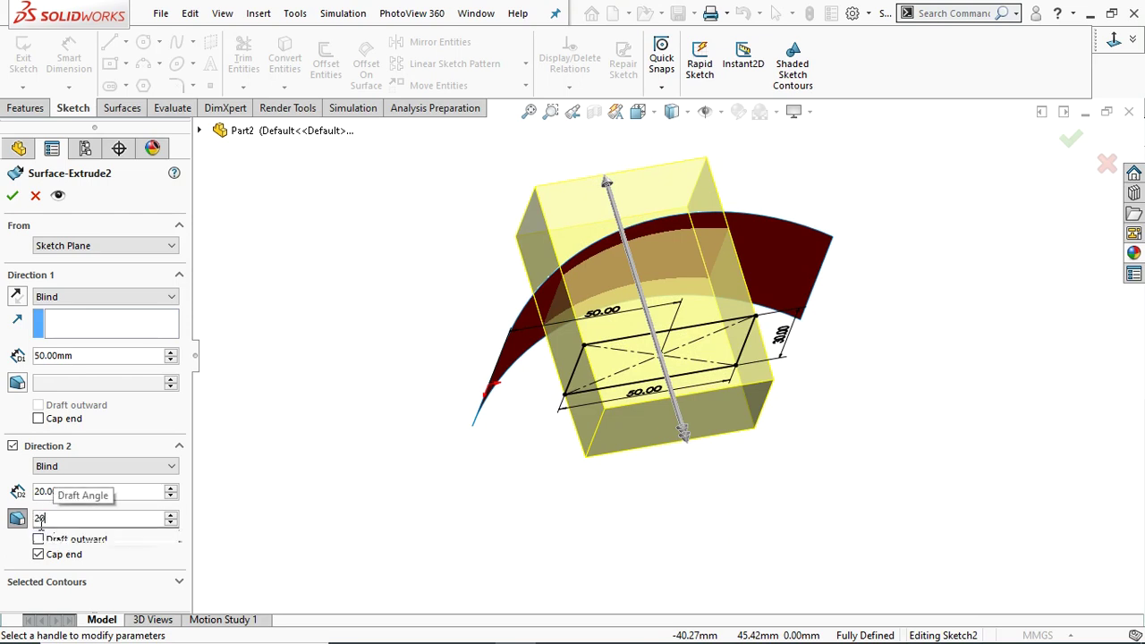
pyautogui.press('Return')
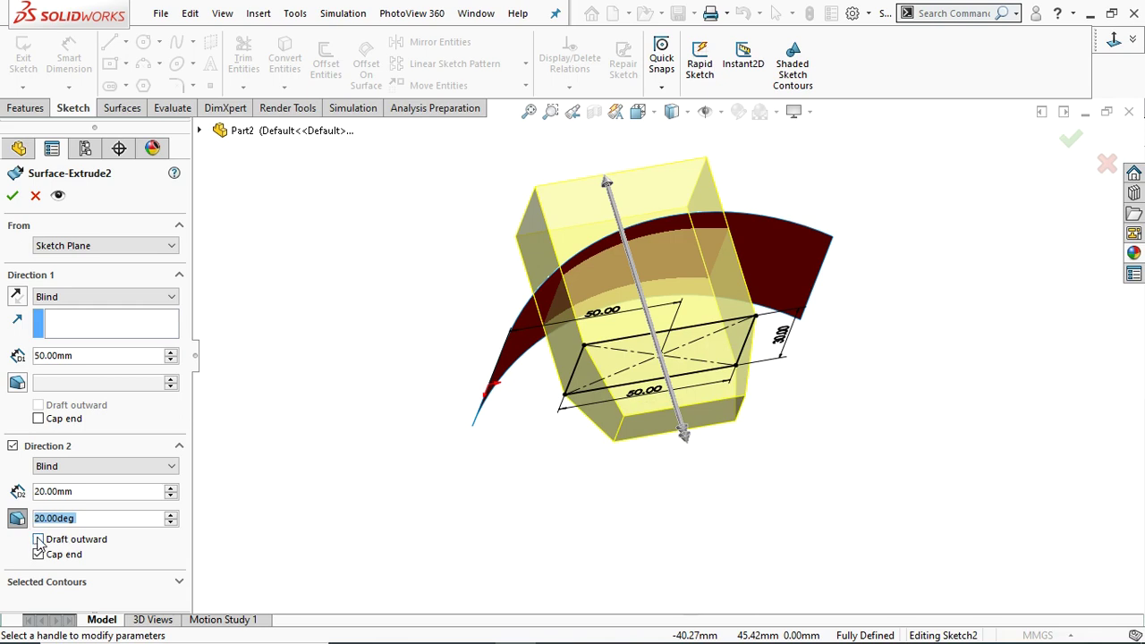
# Enable Draft outward for the box extrusion's second direction and accept the edited surface.
pyautogui.click(39, 539)
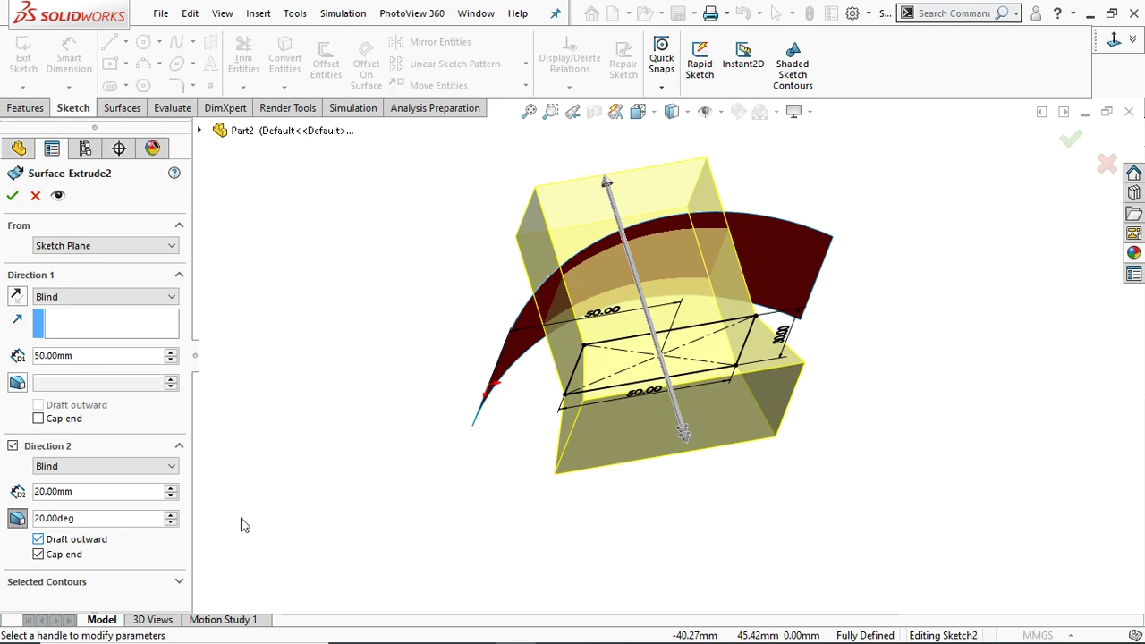
pyautogui.scroll(2, 693, 383)
pyautogui.moveTo(816, 363); pyautogui.dragTo(815, 419, button='middle')
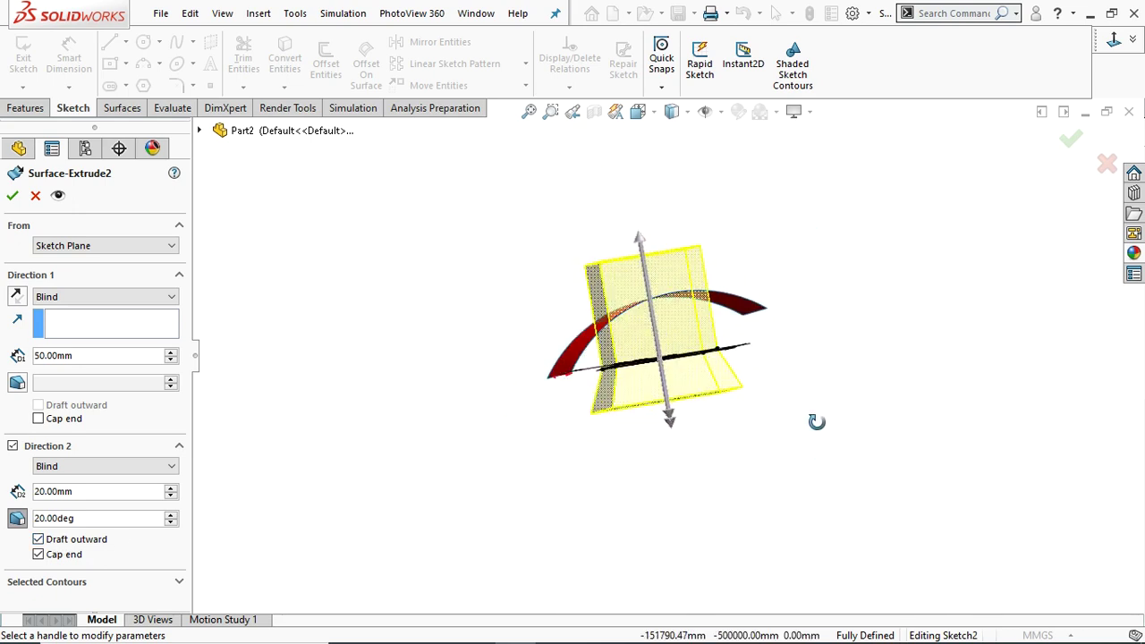
pyautogui.click(11, 200)
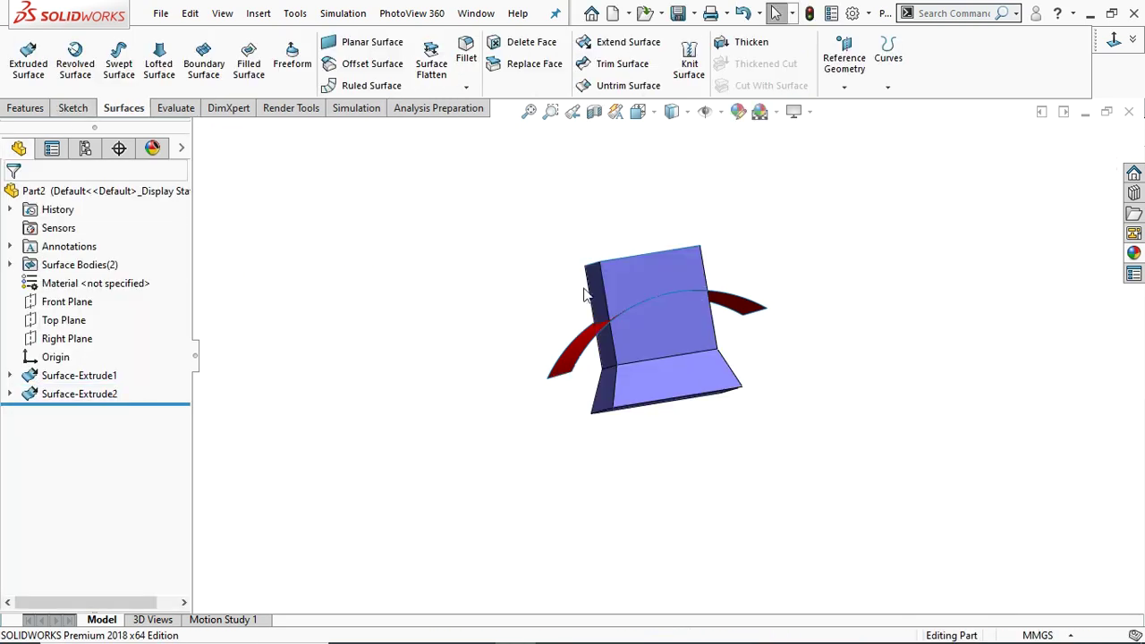
pyautogui.moveTo(701, 297); pyautogui.dragTo(818, 331, button='middle')
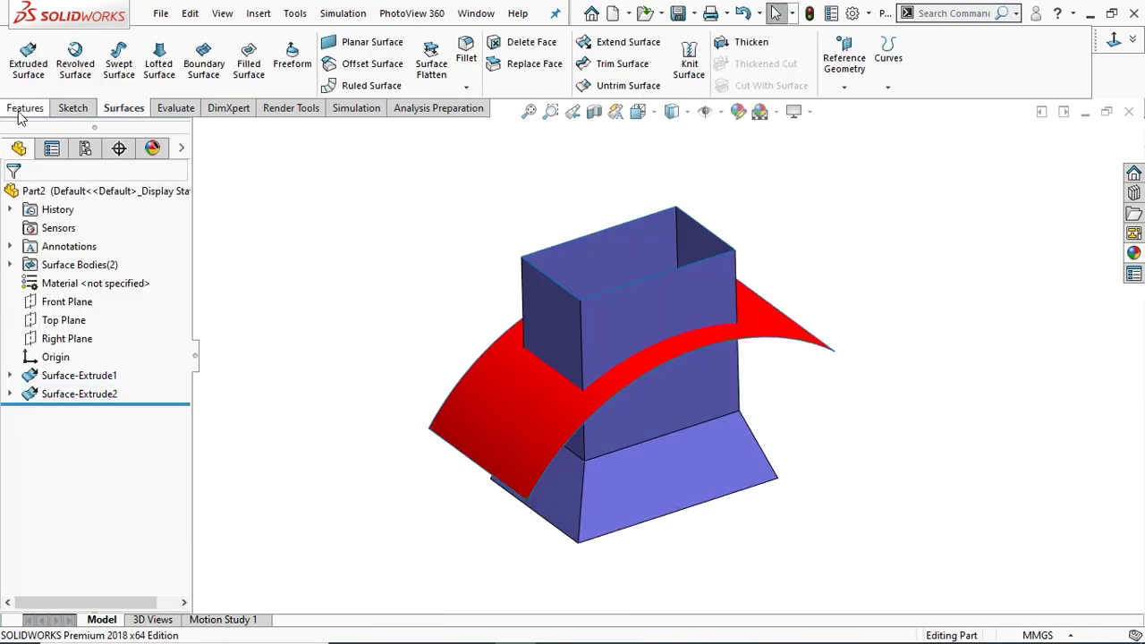
# Reopen the box surface extrusion's definition to examine its Selected Contours option, and close it without changes.
pyautogui.click(30, 398)
pyautogui.click(80, 344)
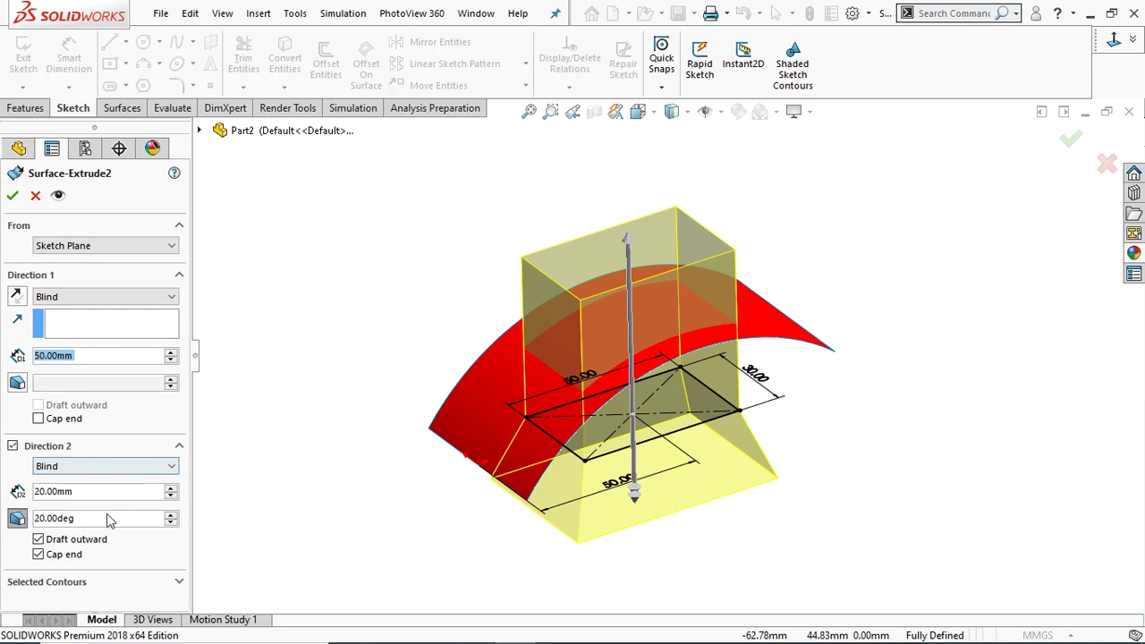
pyautogui.click(67, 581)
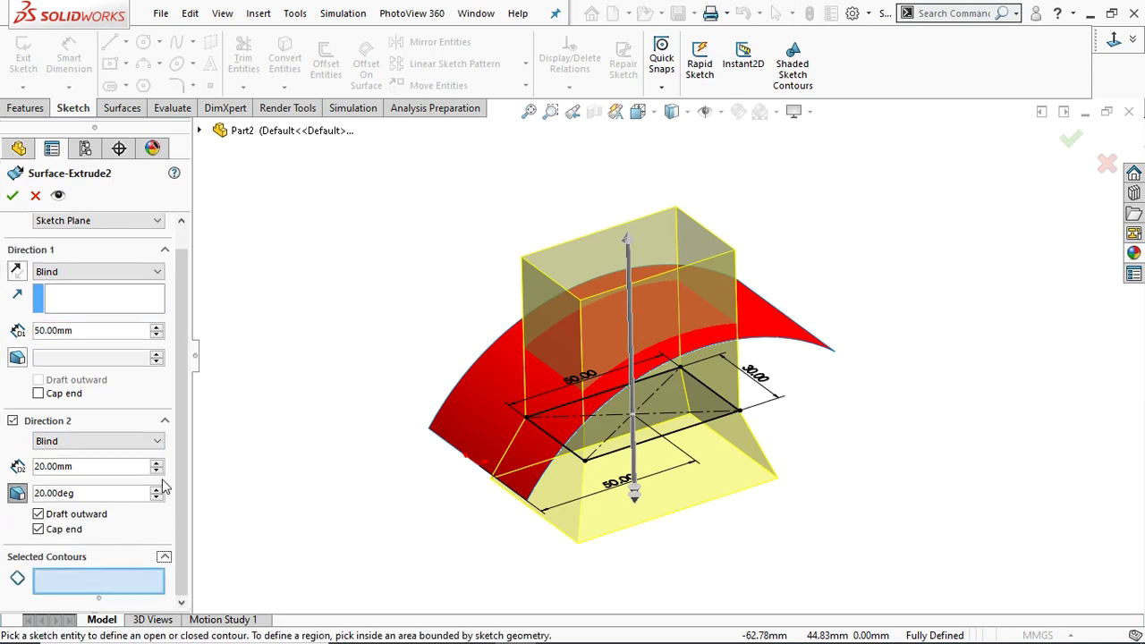
pyautogui.click(36, 197)
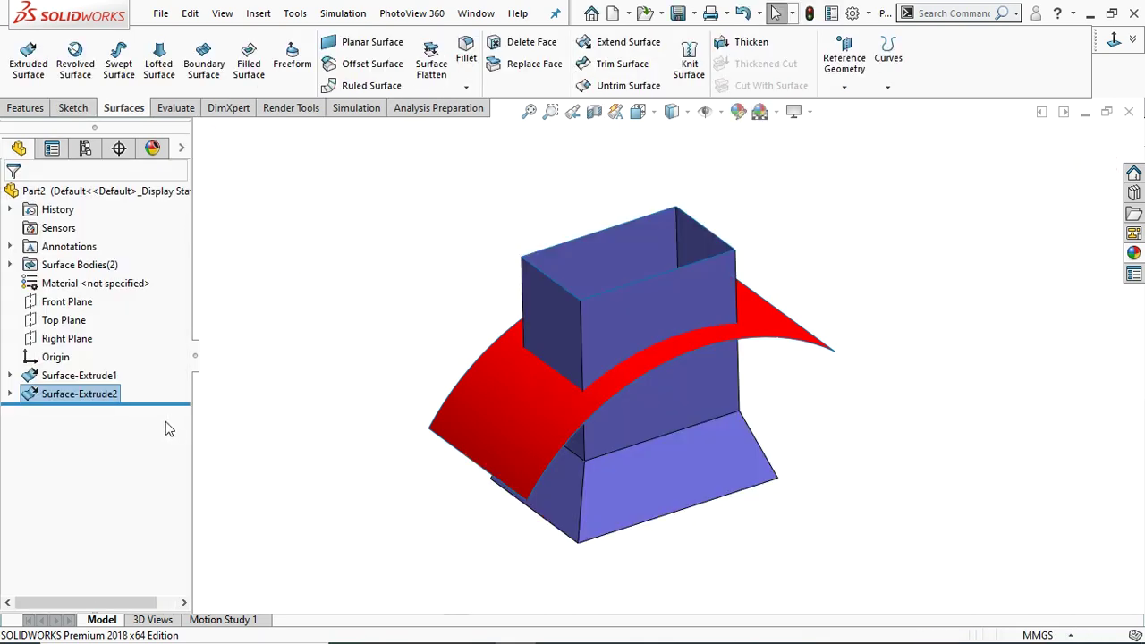
# Remove the box surface extrusion while keeping its rectangle sketch, and open that sketch for editing in a view normal to its plane.
pyautogui.hotkey('ctrl', 'z')
pyautogui.moveTo(558, 480); pyautogui.dragTo(506, 340, button='middle')
pyautogui.click(59, 394)
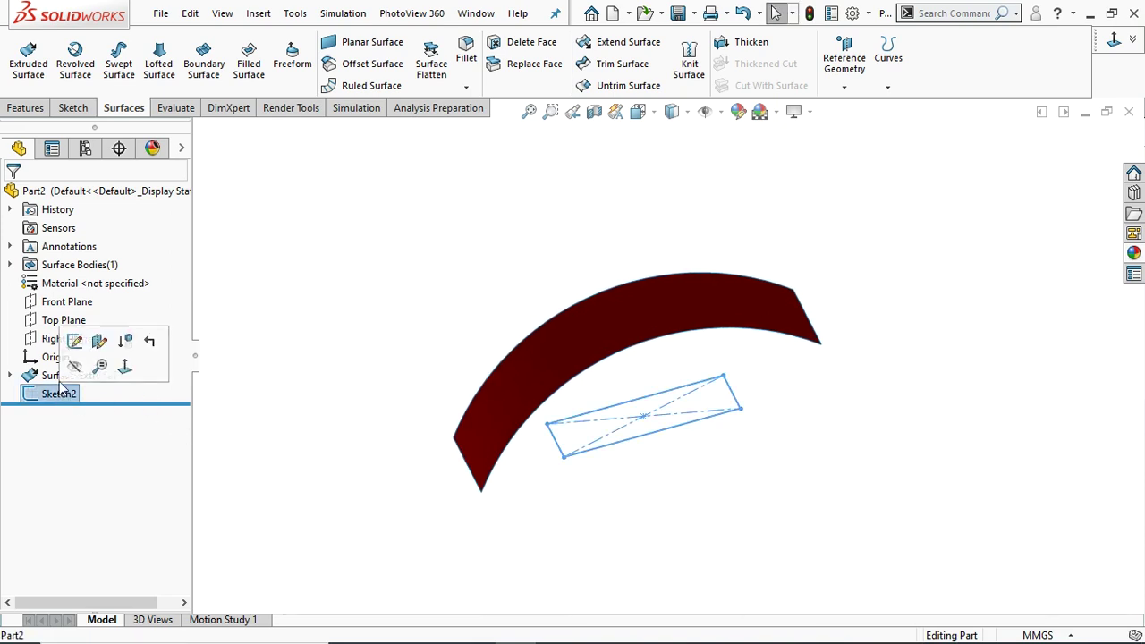
pyautogui.click(76, 340)
pyautogui.hotkey('ctrl', '8')
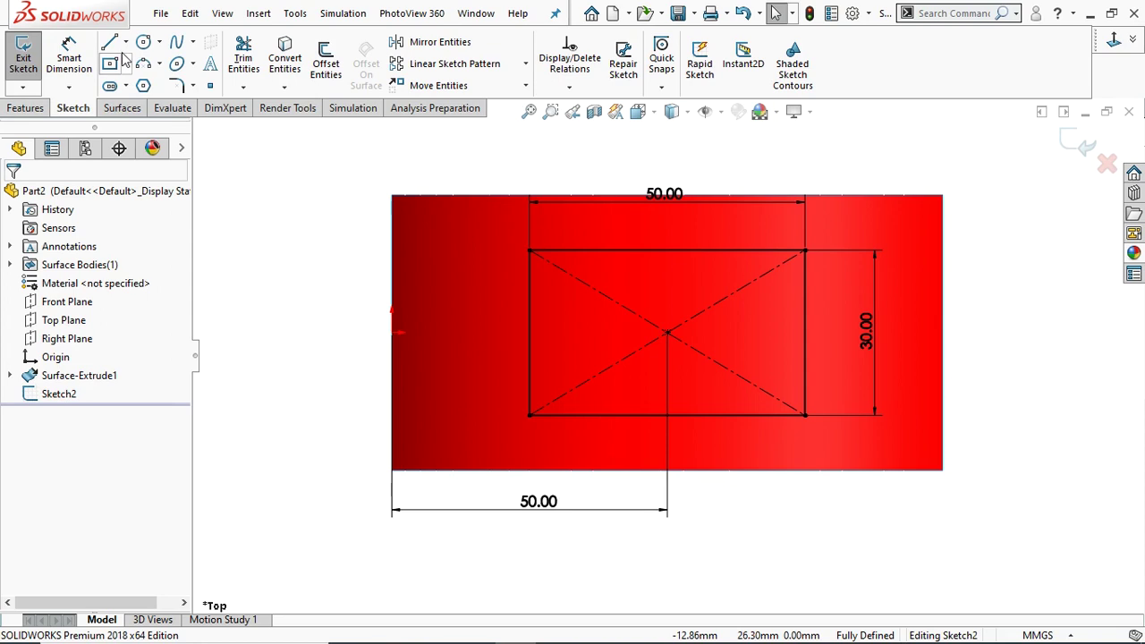
# Draw a vertical line across the rectangle from the midpoint of its upper edge to the midpoint of its lower edge.
pyautogui.click(110, 45)
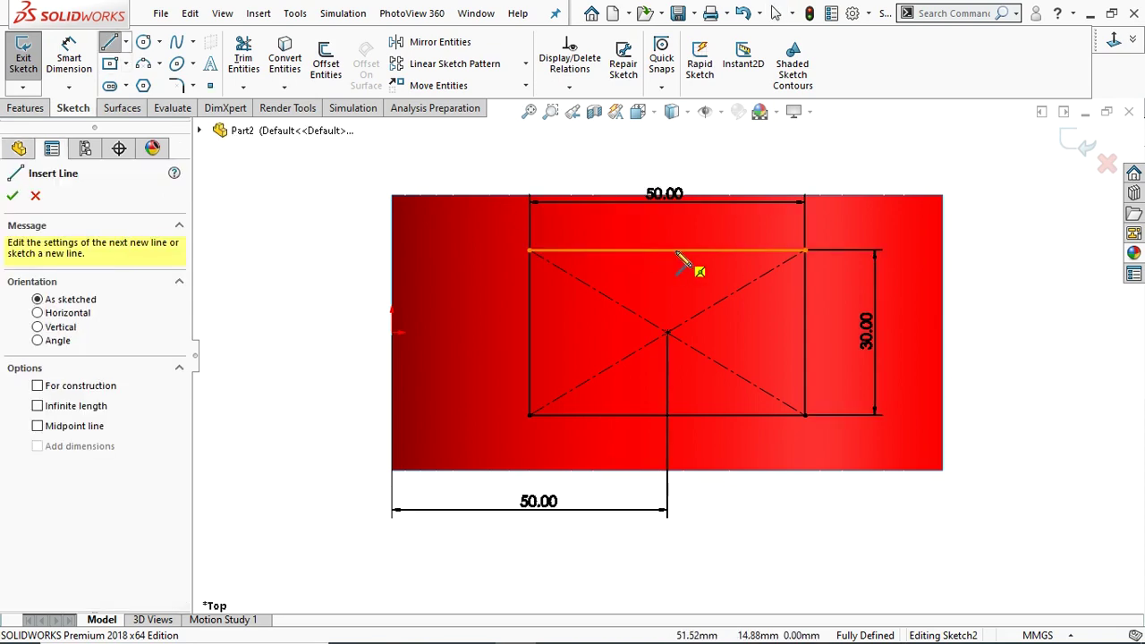
pyautogui.click(666, 250)
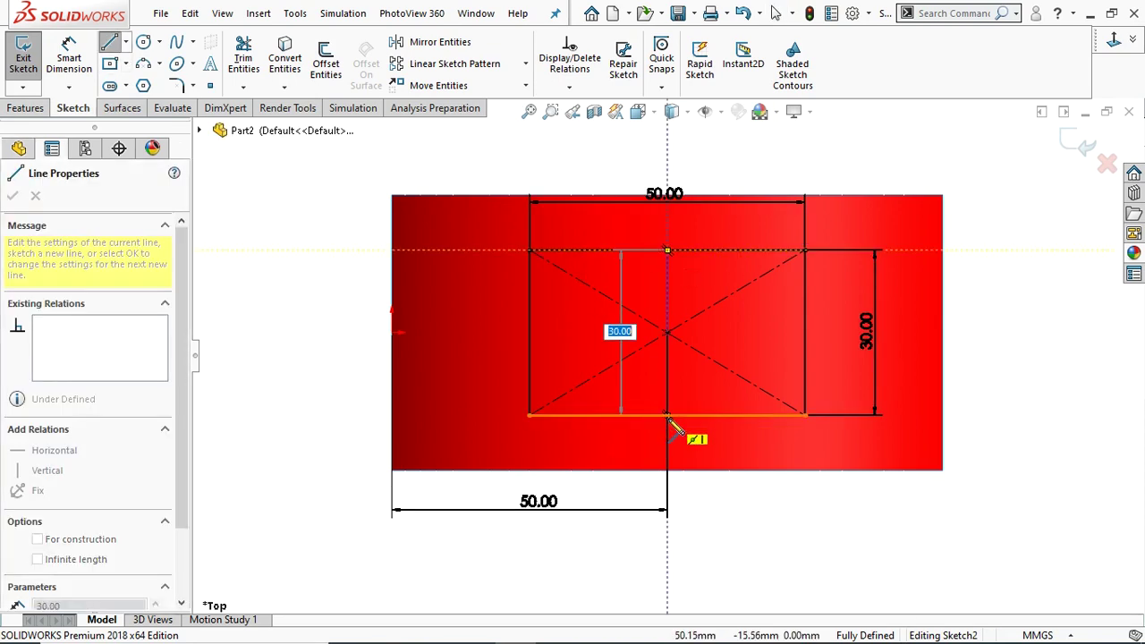
pyautogui.click(666, 415)
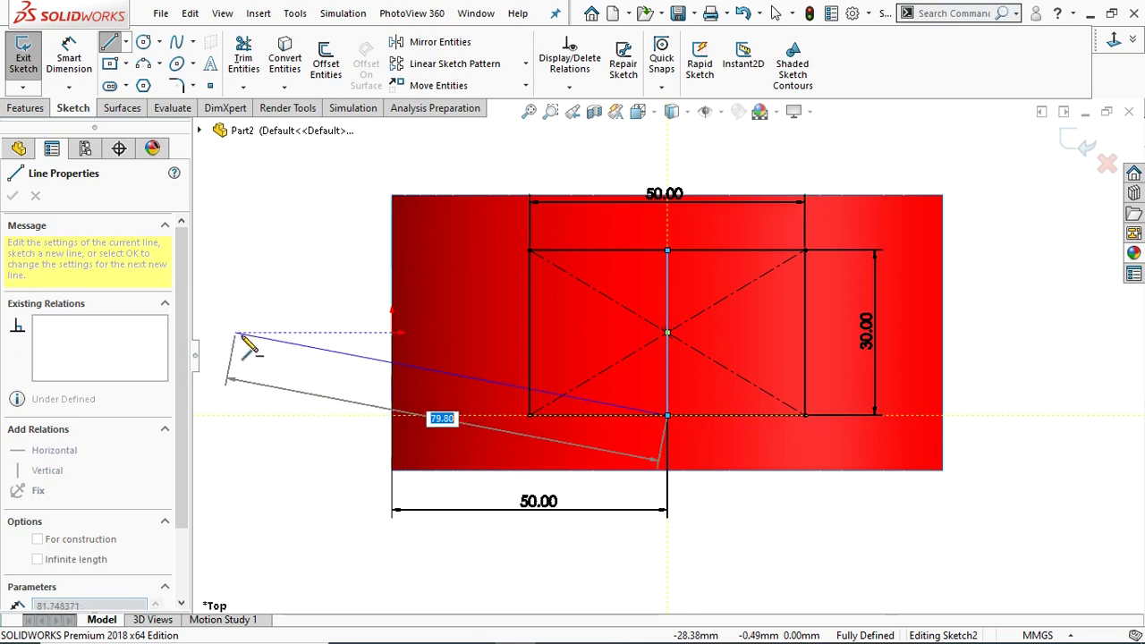
pyautogui.press('Escape')
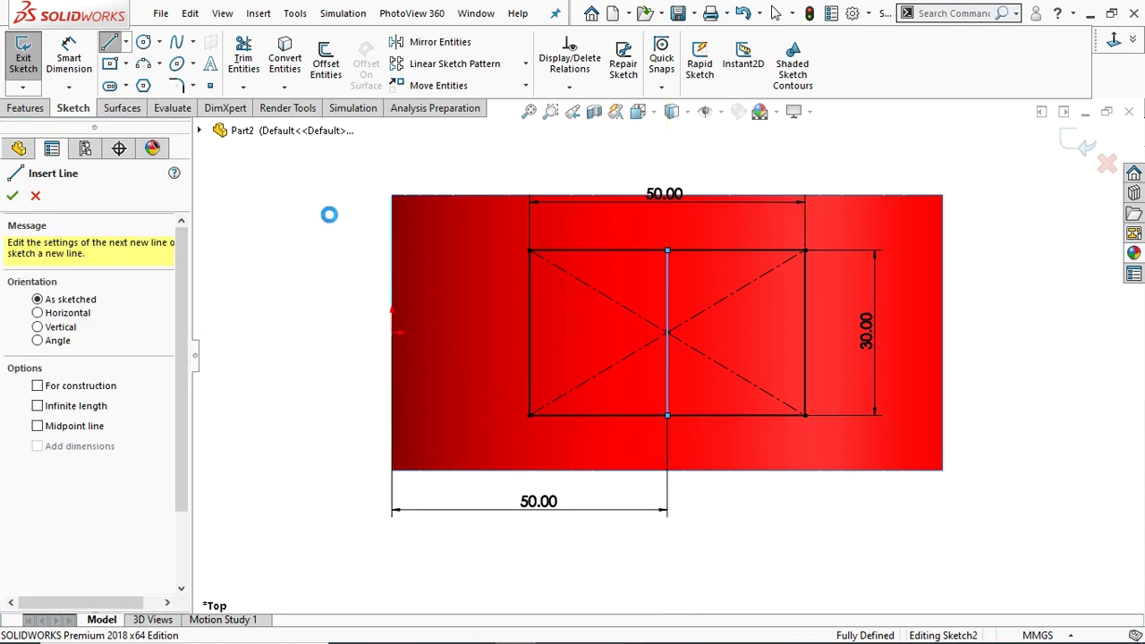
pyautogui.press('Escape')
# Draw a diagonal line from the midpoint of the rectangle's upper edge to its lower-right corner, and finish the Line tool.
pyautogui.press('l')
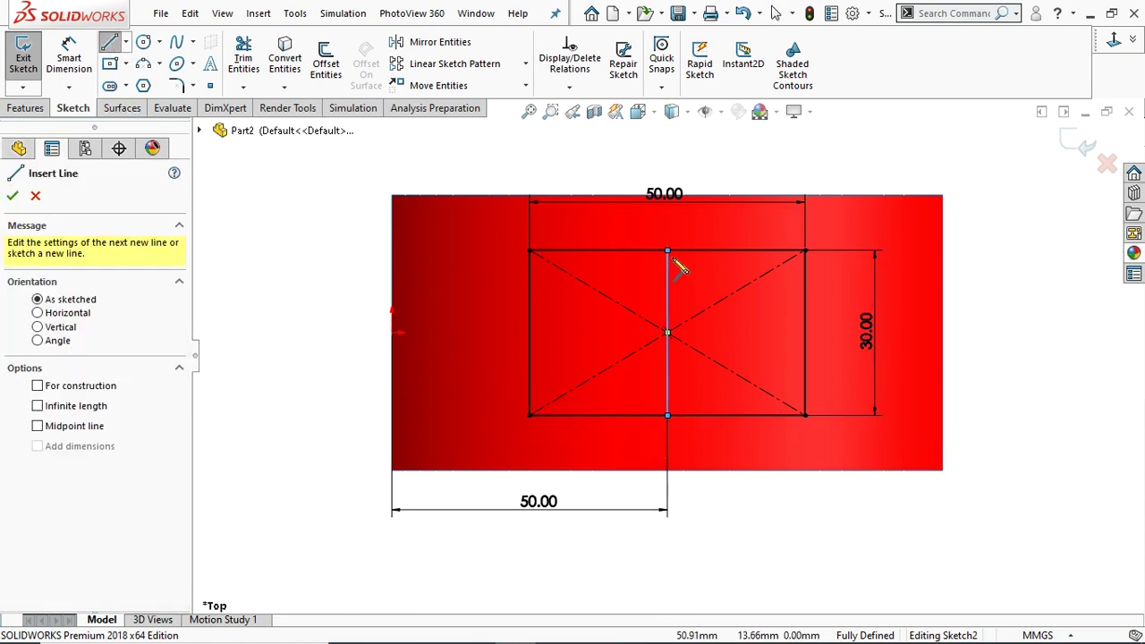
pyautogui.click(667, 252)
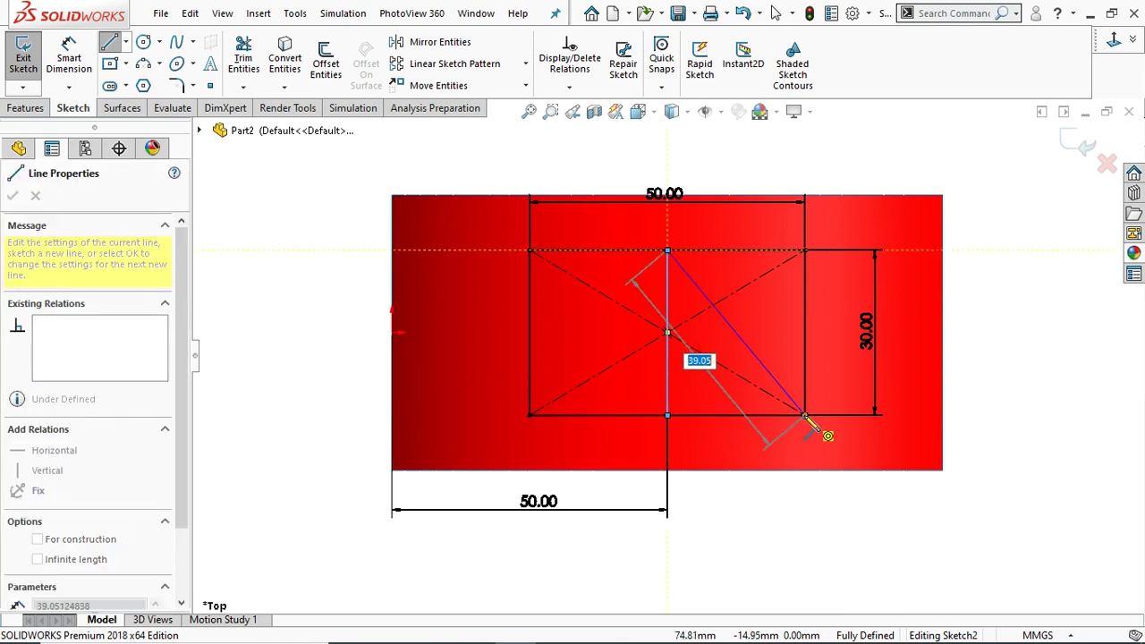
pyautogui.click(805, 416)
pyautogui.rightClick(804, 412)
pyautogui.click(843, 426)
# Create a 50 mm blind surface extrusion using only the rectangle's left half and upper-right triangular region as selected contours.
pyautogui.moveTo(974, 225)
pyautogui.mouseDown(button='middle')
pyautogui.moveTo(974, 304)
pyautogui.moveTo(952, 158)
pyautogui.moveTo(849, 481)
pyautogui.moveTo(849, 296)
pyautogui.moveTo(837, 327)
pyautogui.moveTo(848, 309)
pyautogui.mouseUp(button='middle')
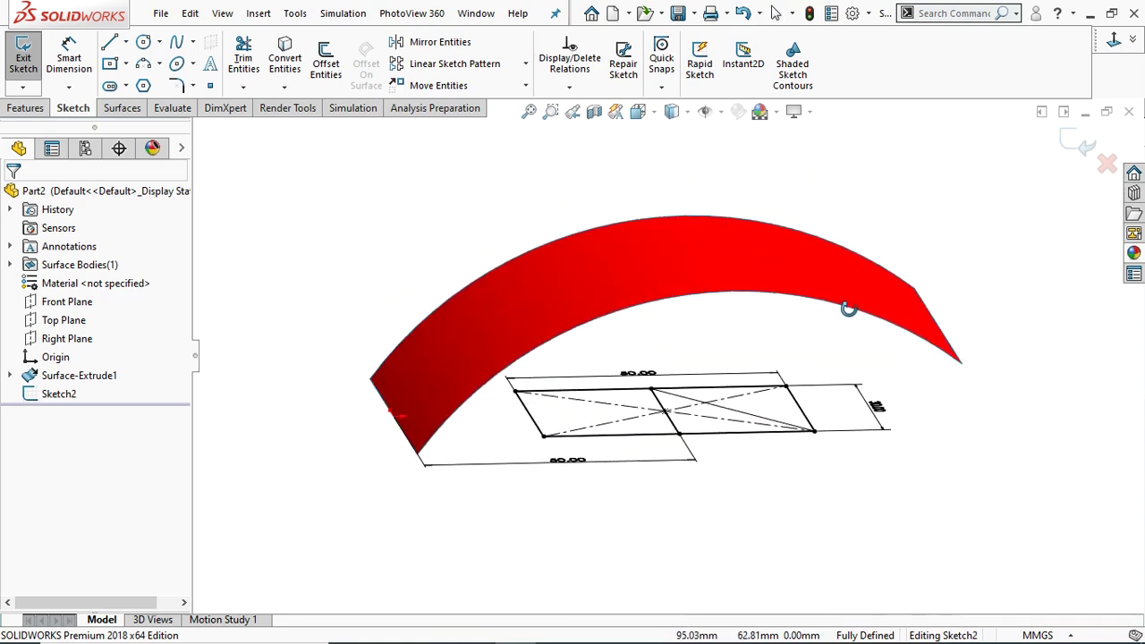
pyautogui.click(123, 107)
pyautogui.click(28, 61)
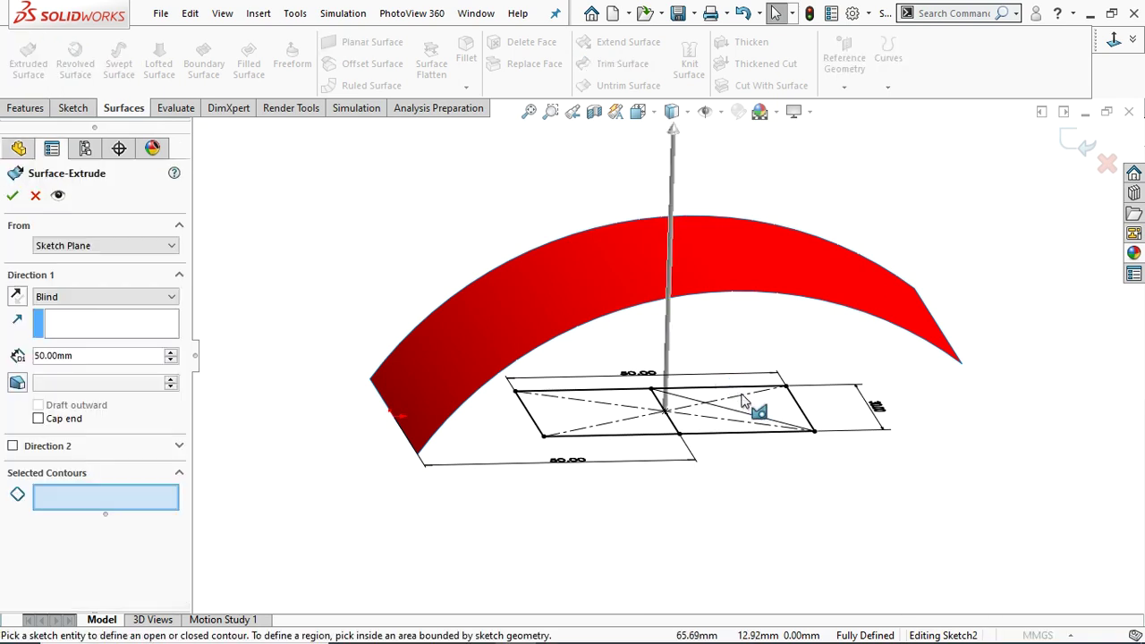
pyautogui.moveTo(779, 485)
pyautogui.mouseDown(button='middle')
pyautogui.moveTo(751, 389)
pyautogui.moveTo(792, 370)
pyautogui.moveTo(755, 405)
pyautogui.mouseUp(button='middle')
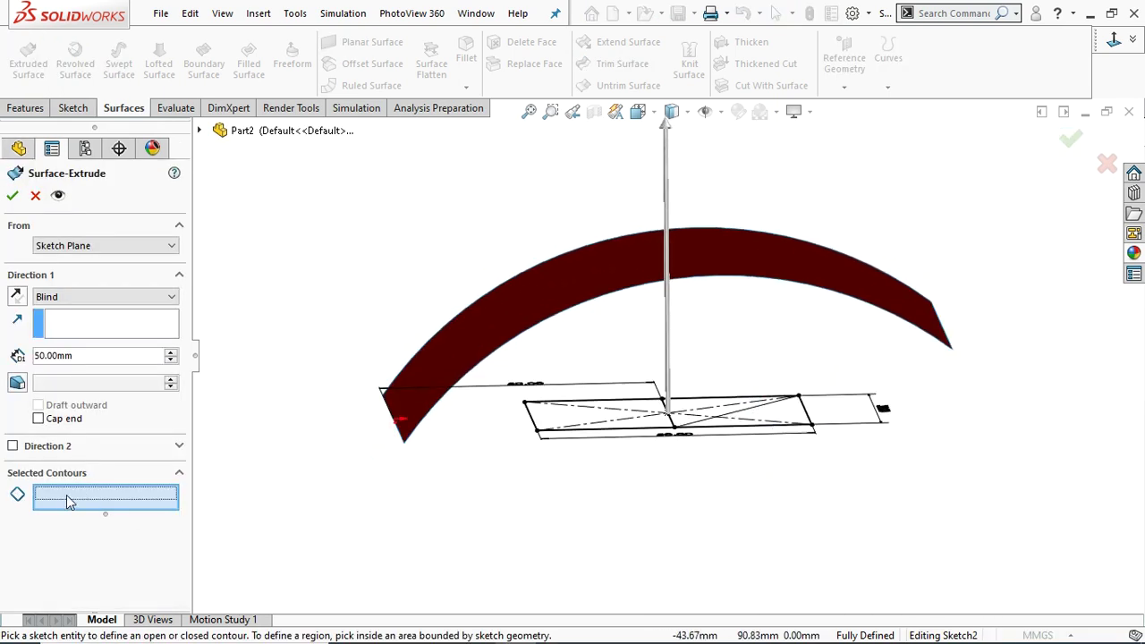
pyautogui.click(568, 420)
pyautogui.moveTo(766, 459)
pyautogui.mouseDown(button='middle')
pyautogui.moveTo(731, 507)
pyautogui.moveTo(733, 531)
pyautogui.moveTo(743, 438)
pyautogui.mouseUp(button='middle')
pyautogui.click(750, 413)
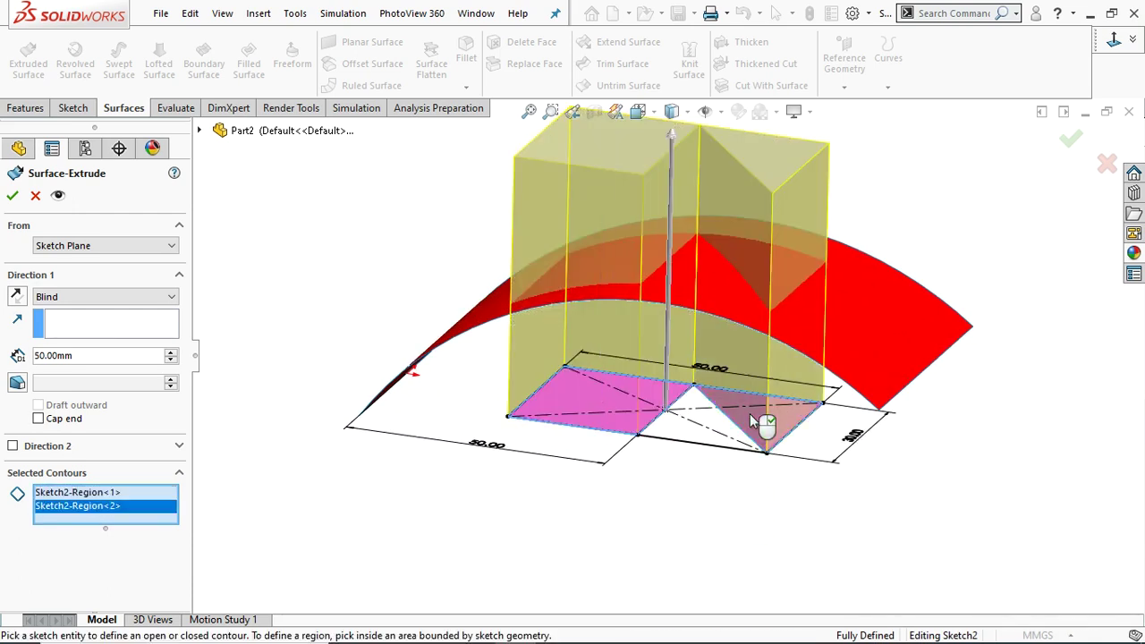
pyautogui.scroll(4, 776, 454)
pyautogui.scroll(-2, 760, 439)
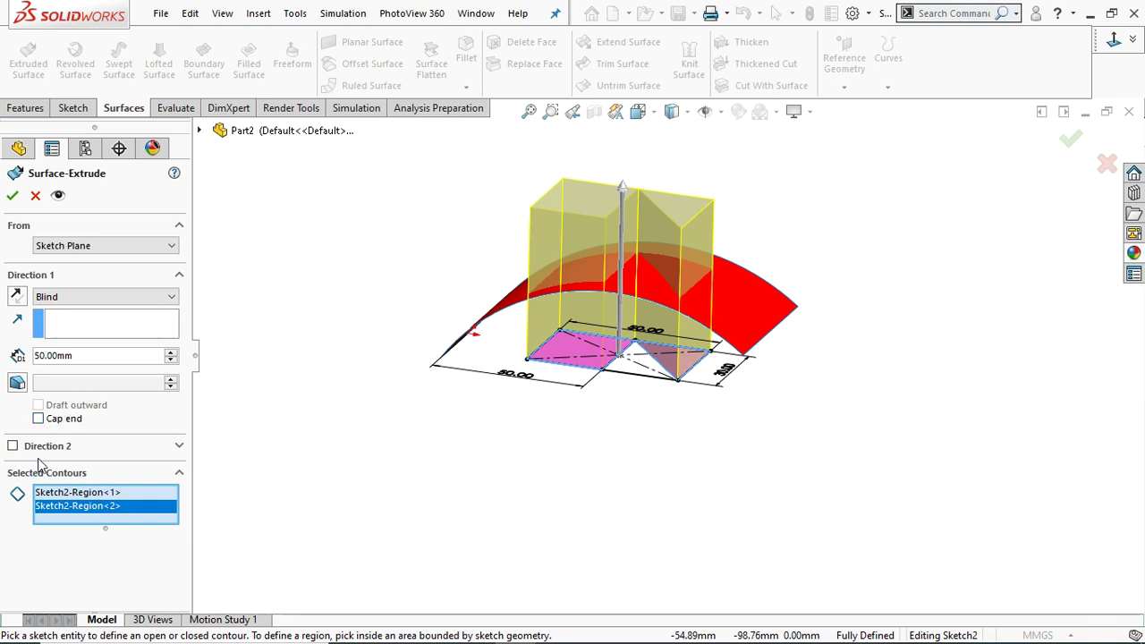
pyautogui.click(13, 197)
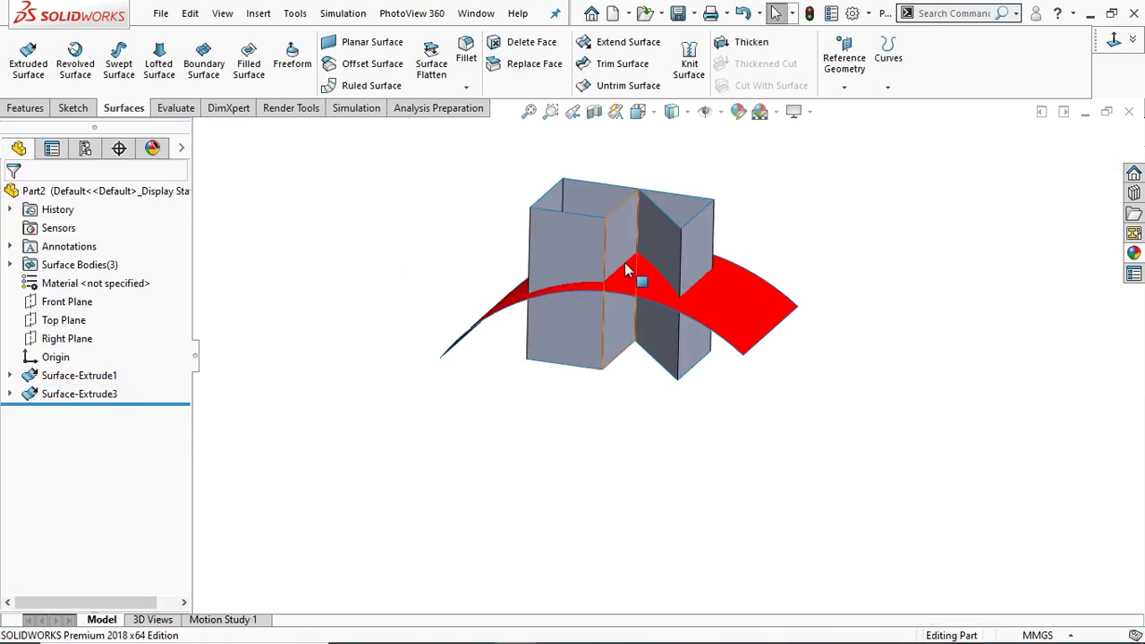
pyautogui.moveTo(843, 286); pyautogui.dragTo(863, 335, button='middle')
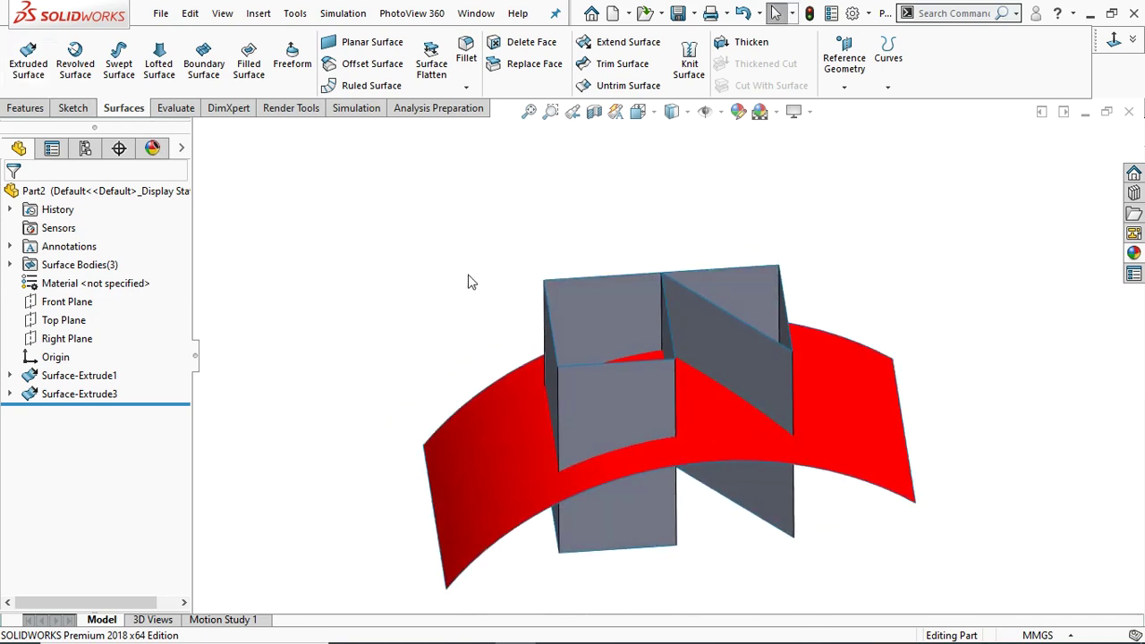
pyautogui.click(25, 108)
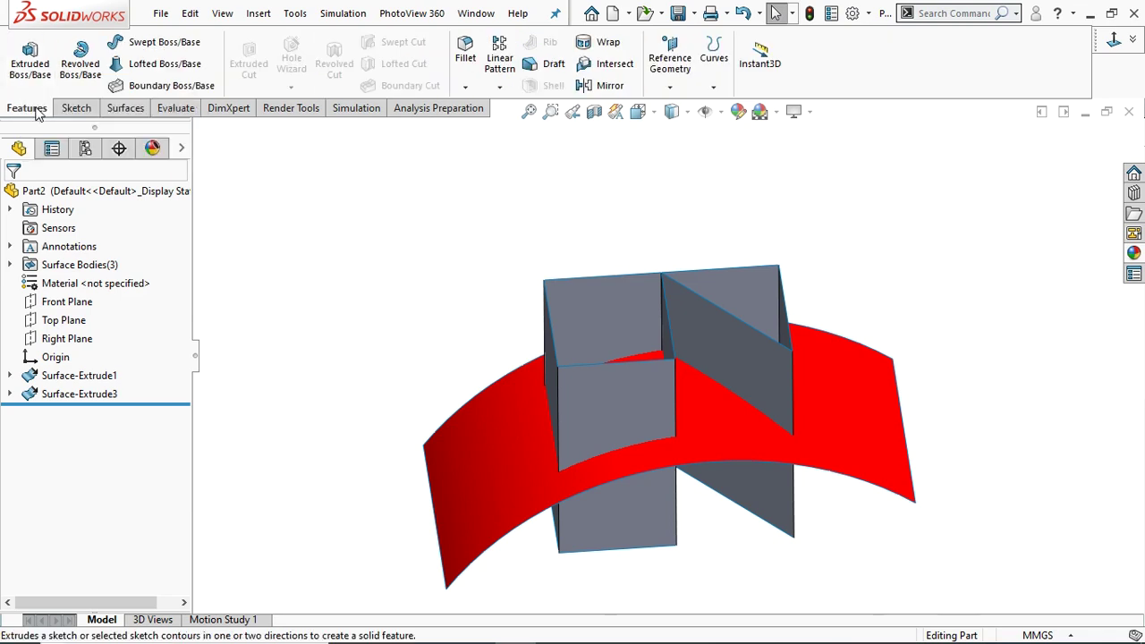
pyautogui.click(123, 108)
pyautogui.scroll(-3, 742, 352)
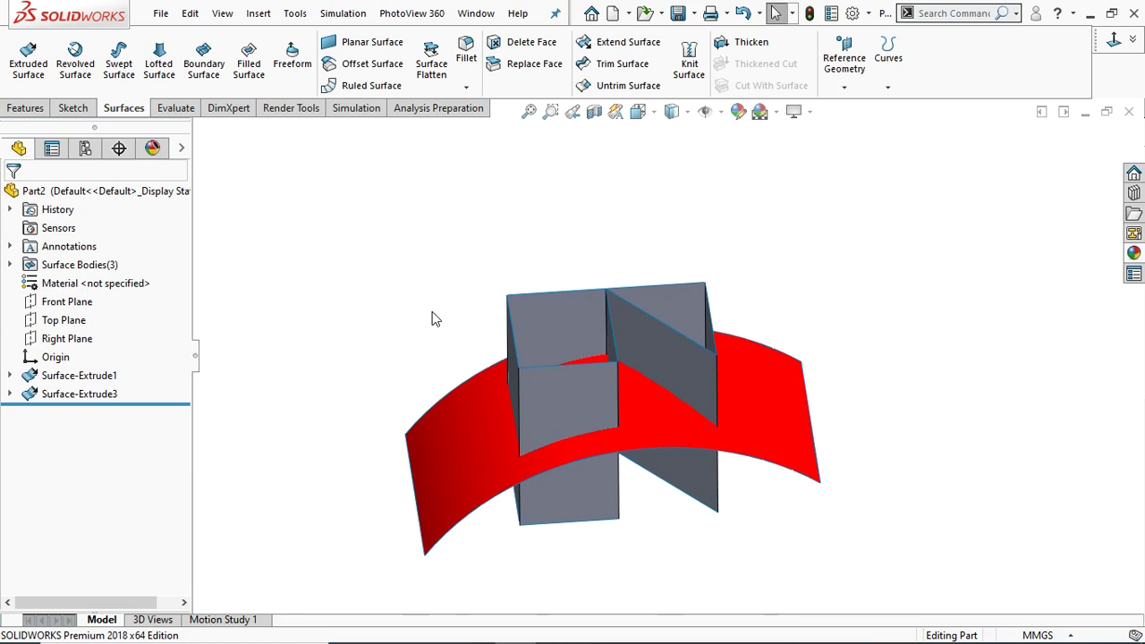
pyautogui.moveTo(758, 331); pyautogui.dragTo(787, 271, button='middle')
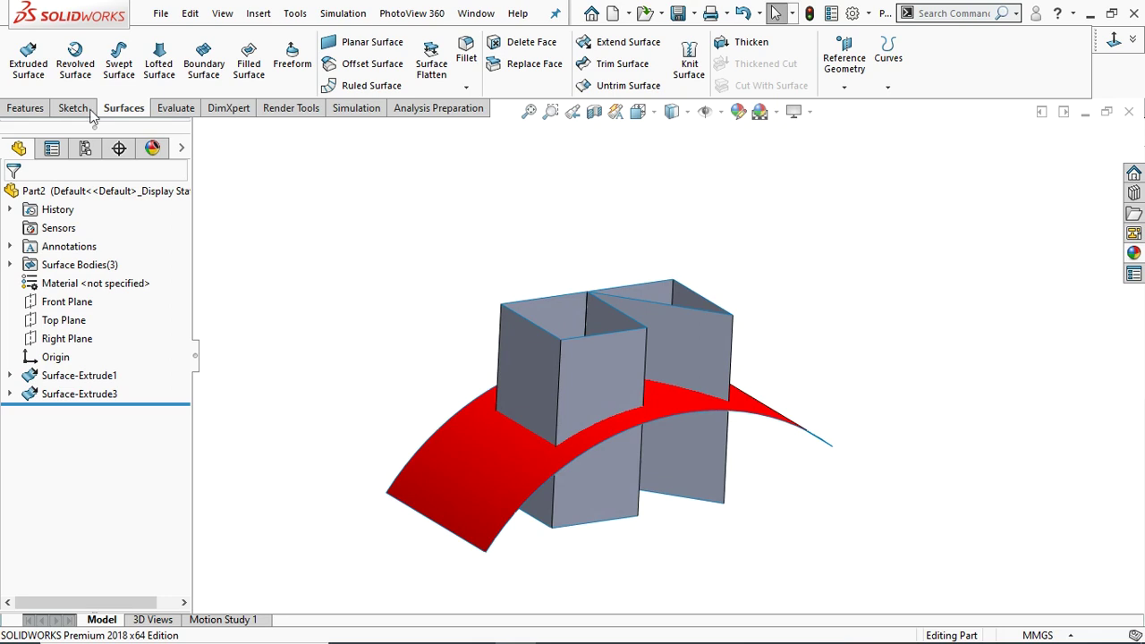